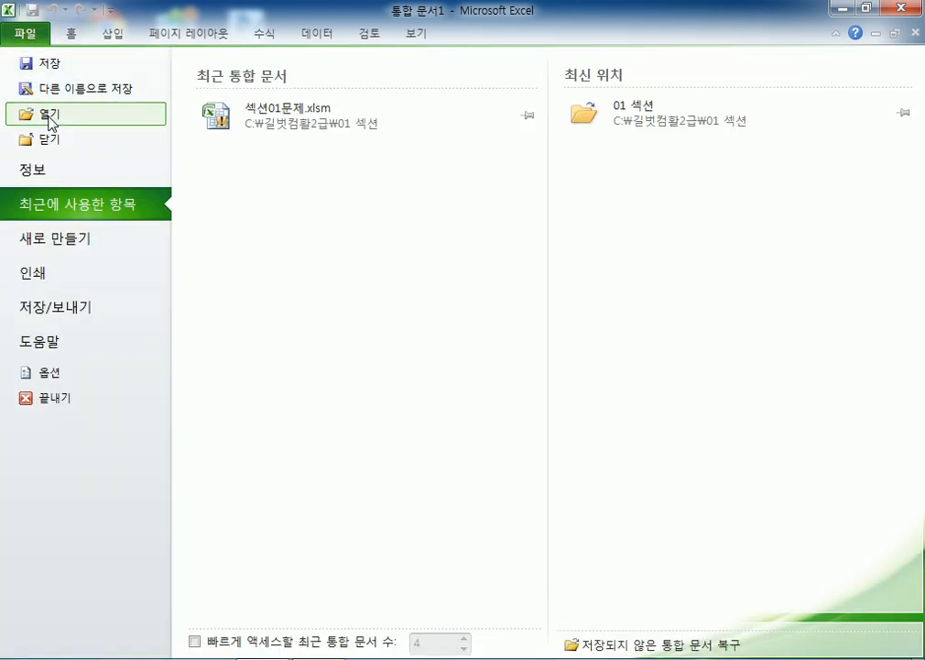
# - Open the workbook 섹션01문제.xlsm from the folder C:\길벗컴활2급\01 섹션
pyautogui.click(50, 118)
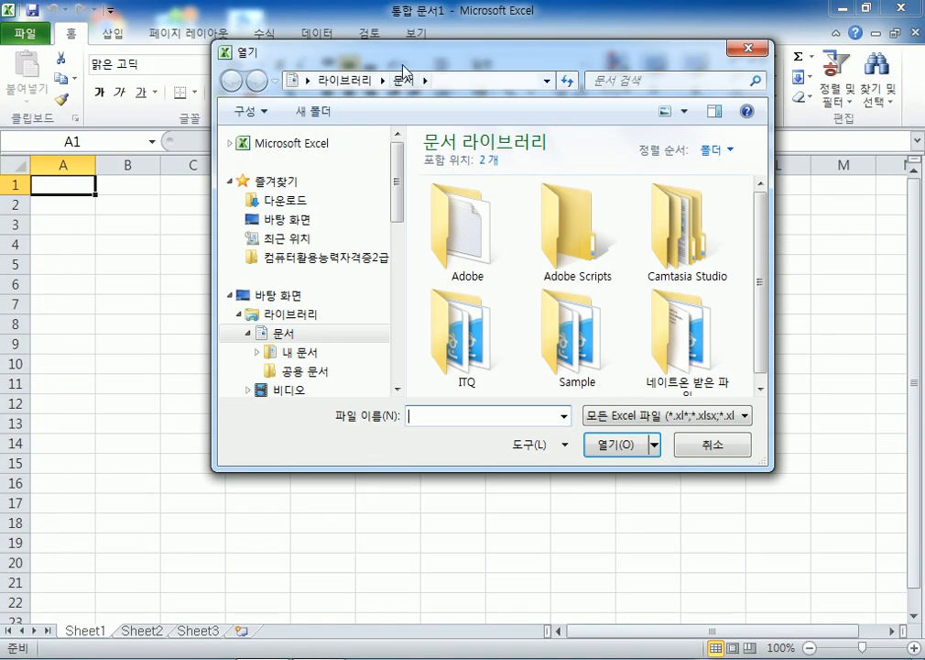
pyautogui.moveTo(401, 65); pyautogui.dragTo(425, 39)
pyautogui.moveTo(424, 151); pyautogui.dragTo(424, 306)
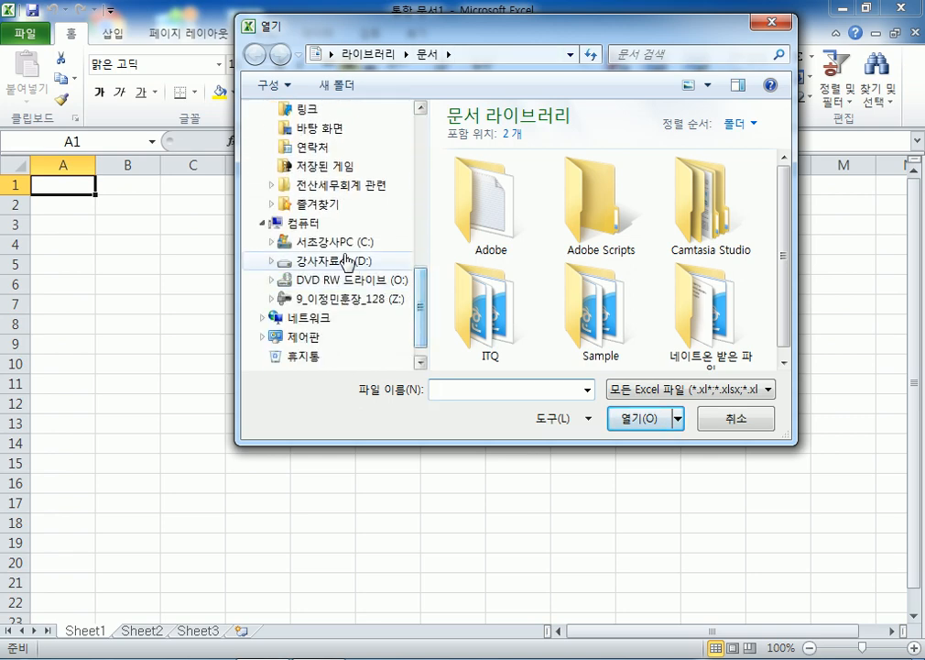
pyautogui.click(341, 242)
pyautogui.moveTo(780, 197); pyautogui.dragTo(785, 242)
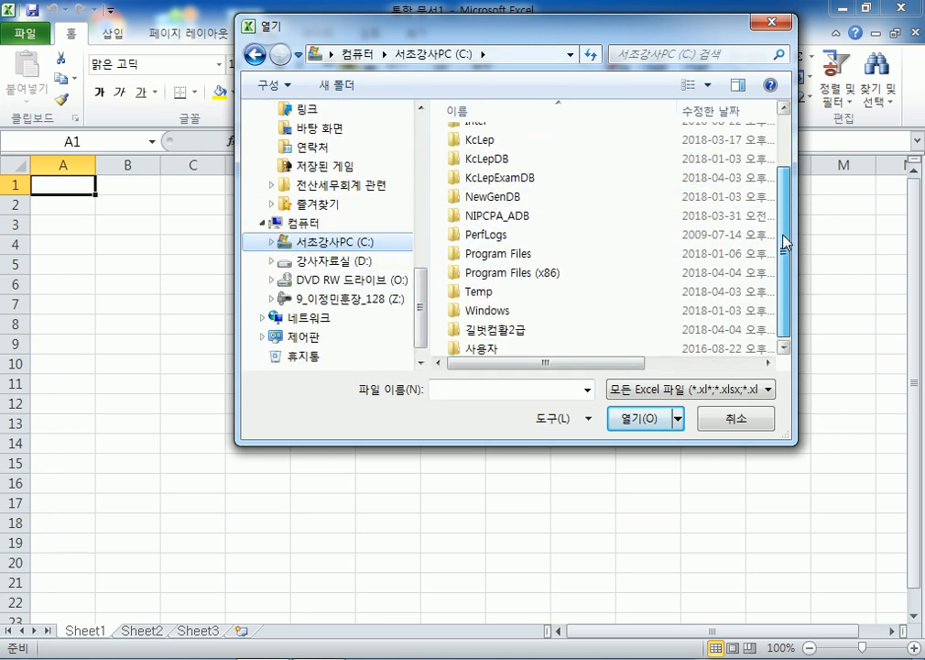
pyautogui.doubleClick(504, 332)
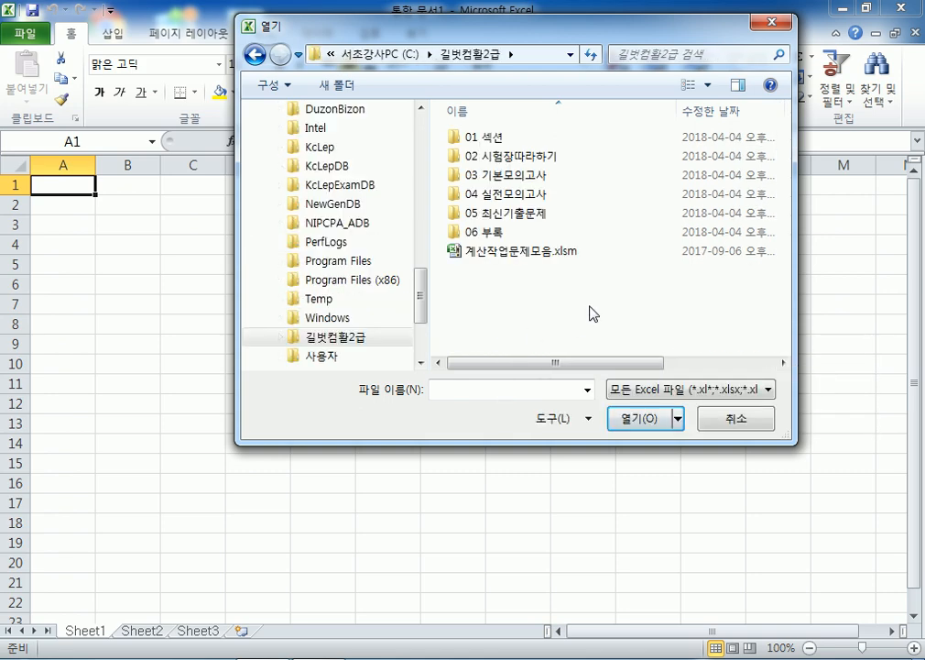
pyautogui.doubleClick(490, 139)
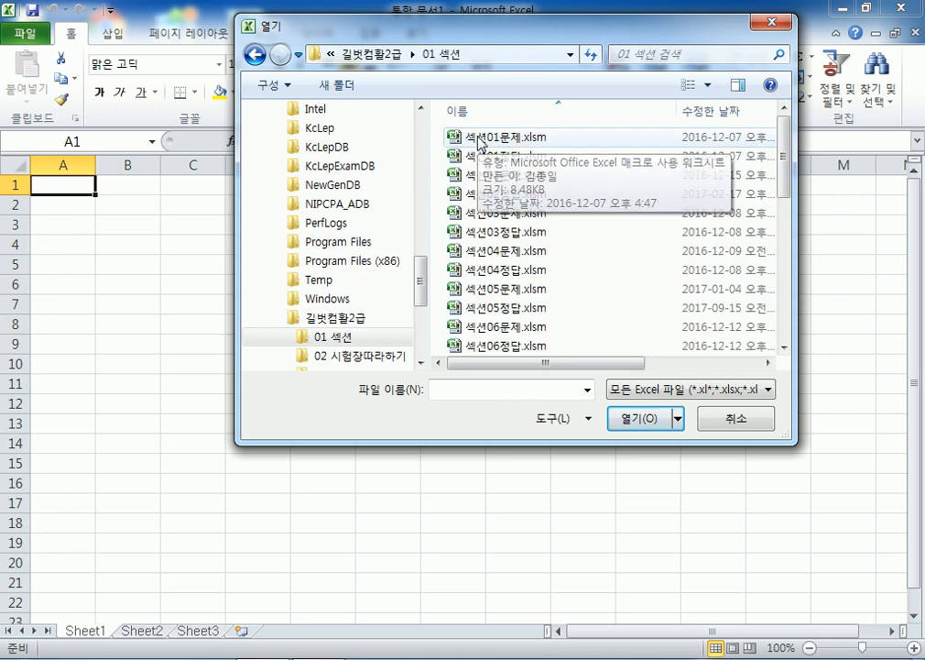
pyautogui.doubleClick(479, 138)
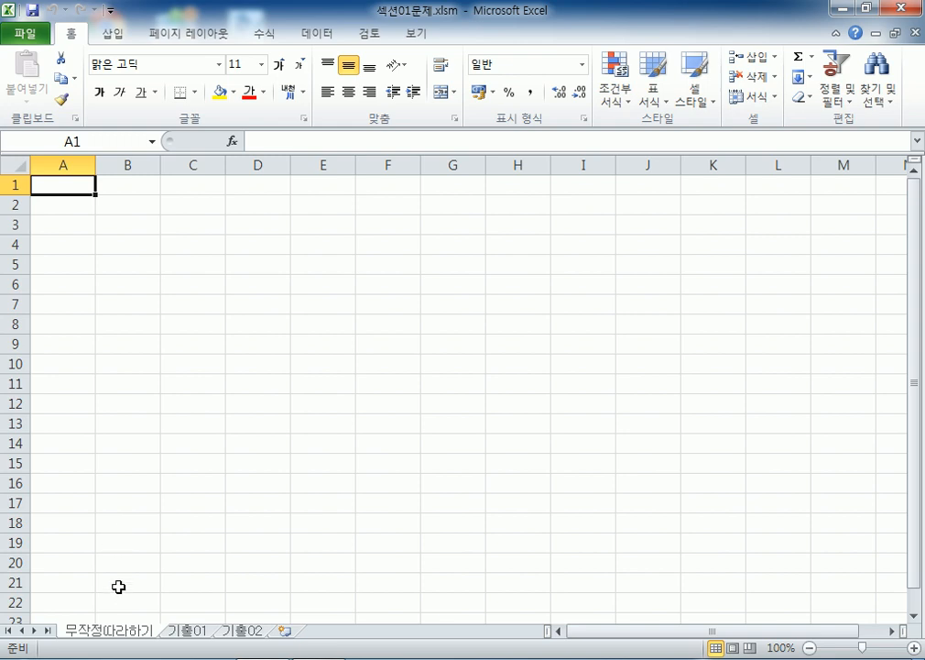
# - Look through the sheets 기출01 and 기출02, and return to cell B2 of the sheet 무작정따라하기
pyautogui.click(182, 633)
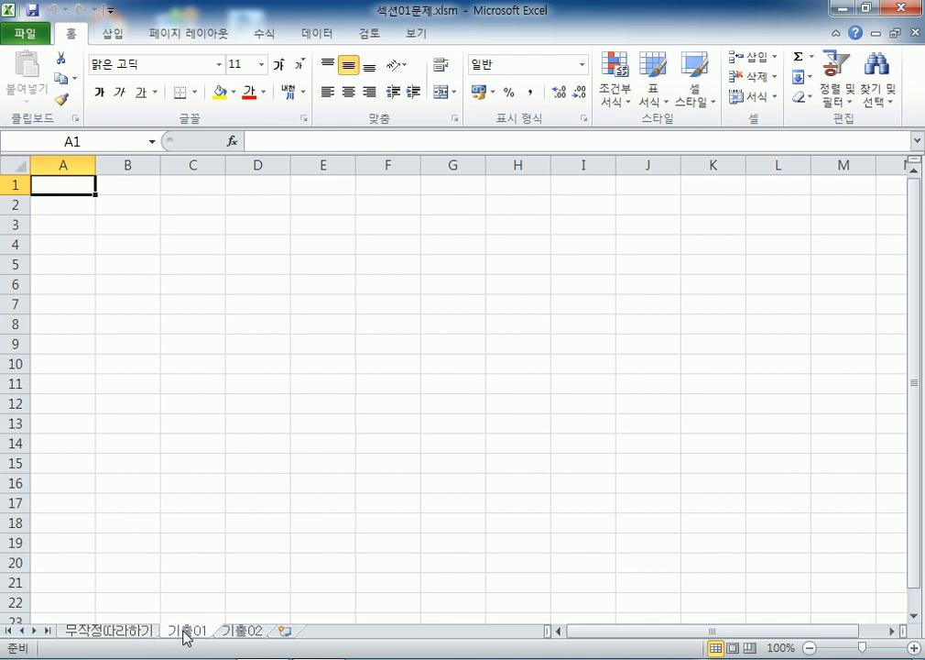
pyautogui.click(237, 631)
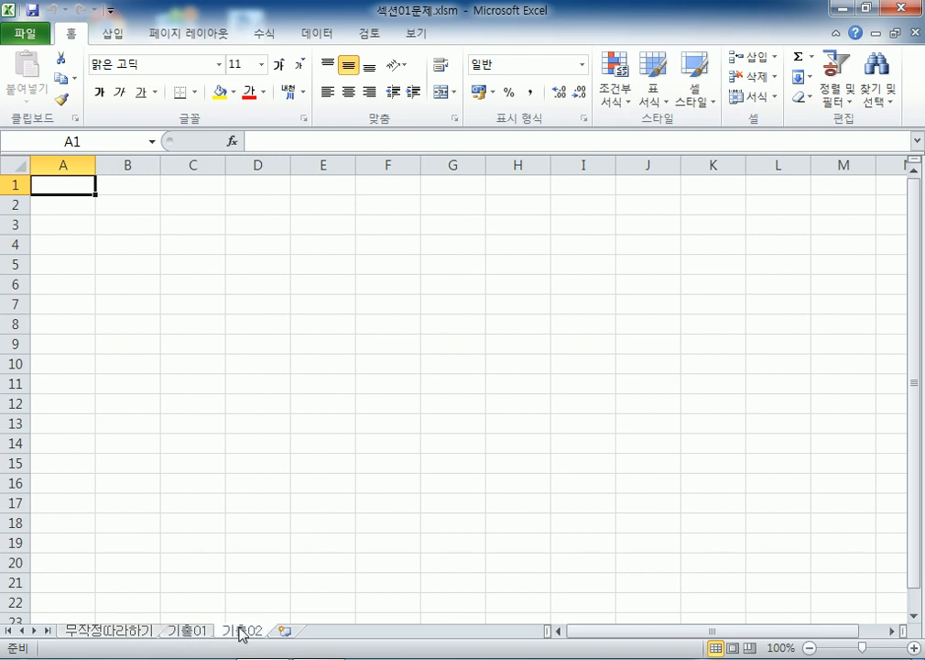
pyautogui.click(101, 632)
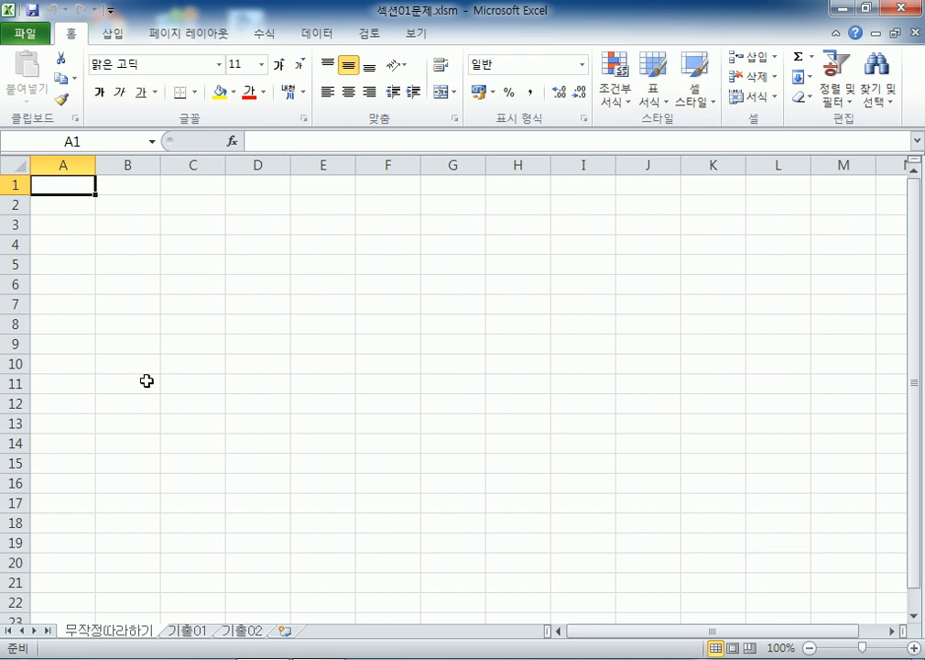
pyautogui.click(121, 207)
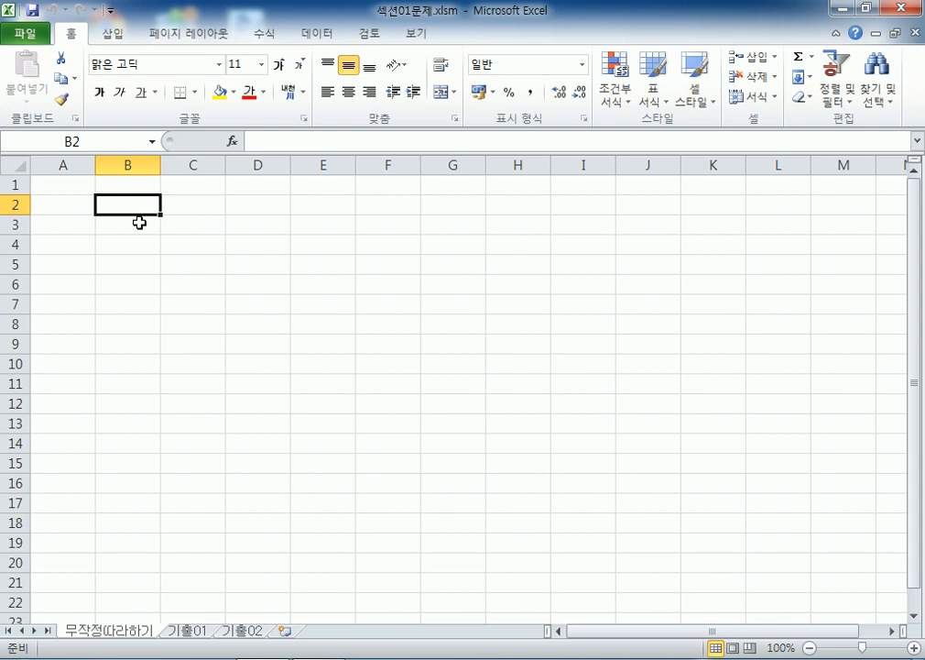
# - Start a new note in Notepad (메모장) with the heading "외부 데이터 가져오기"
pyautogui.click(28, 658)
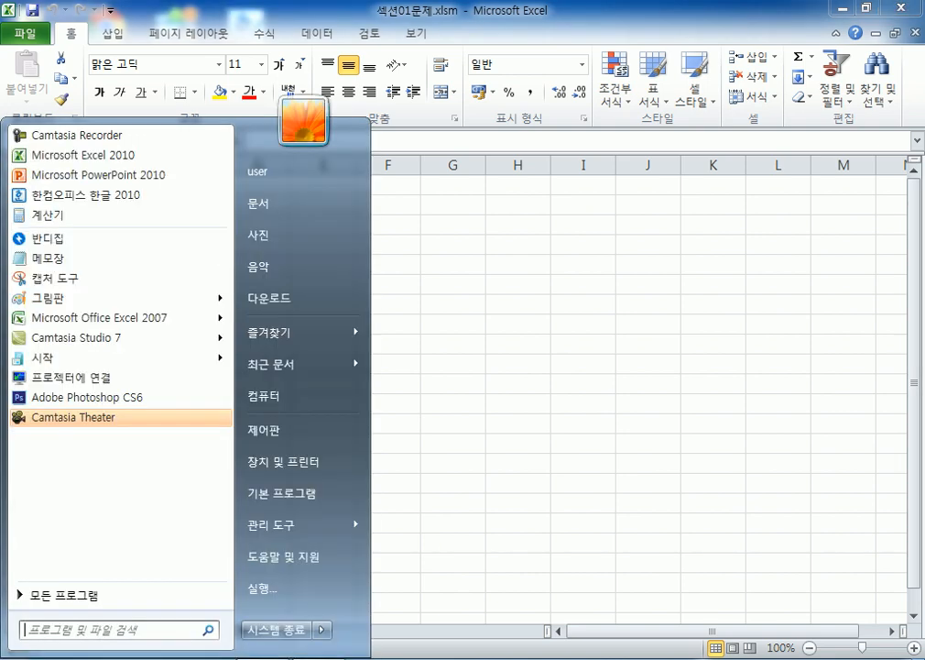
pyautogui.click(45, 260)
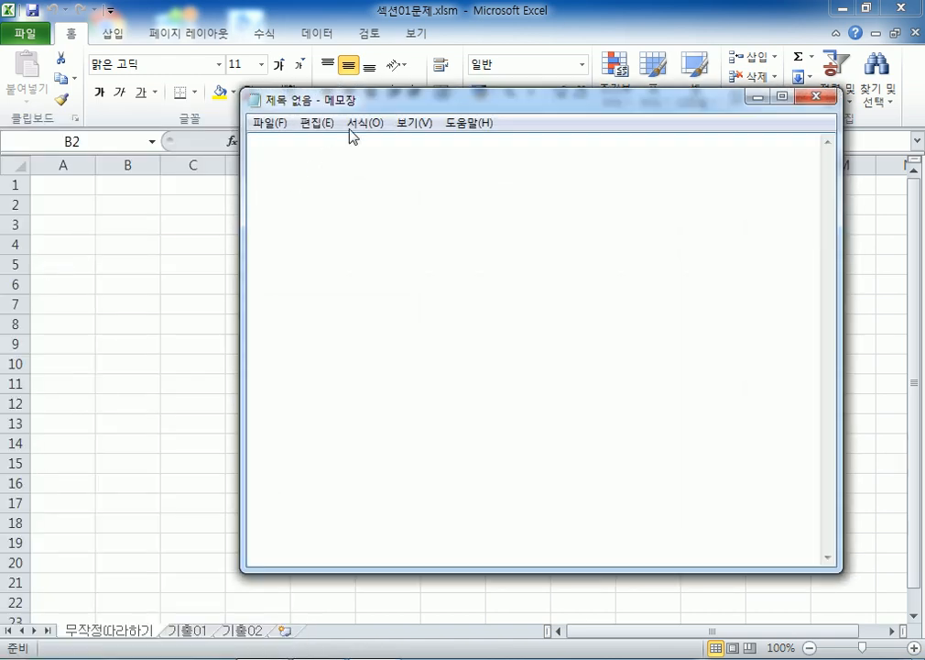
pyautogui.moveTo(392, 105); pyautogui.dragTo(480, 51)
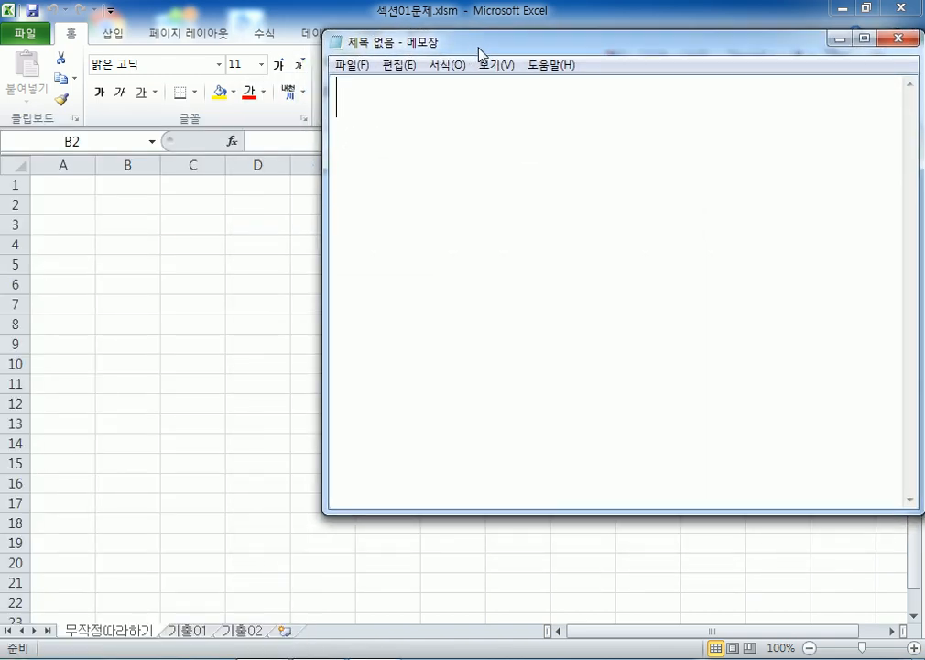
pyautogui.write('외부 데이터')
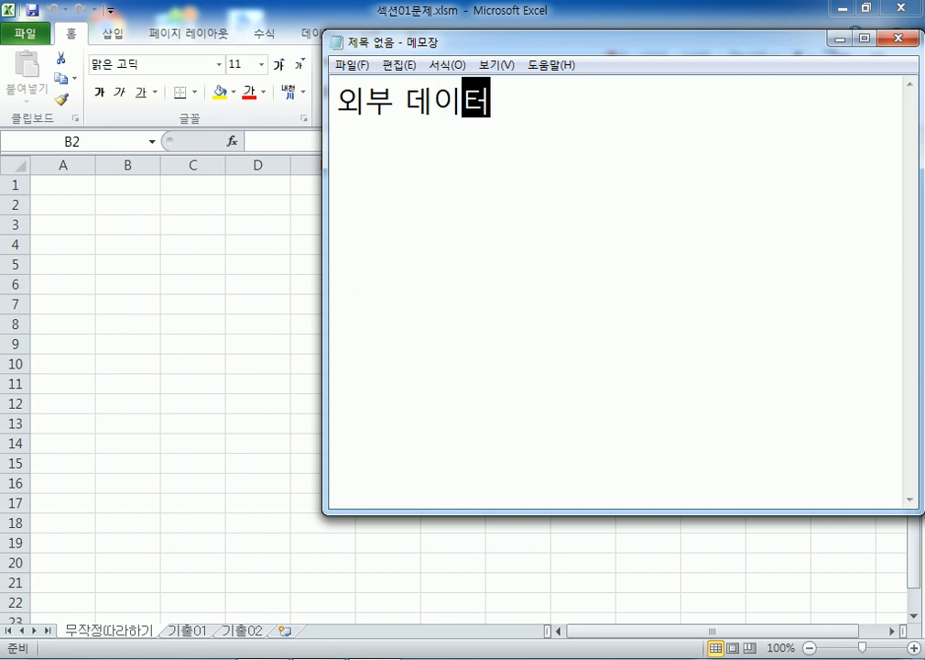
pyautogui.write(' 가져오기')
pyautogui.press('Return')
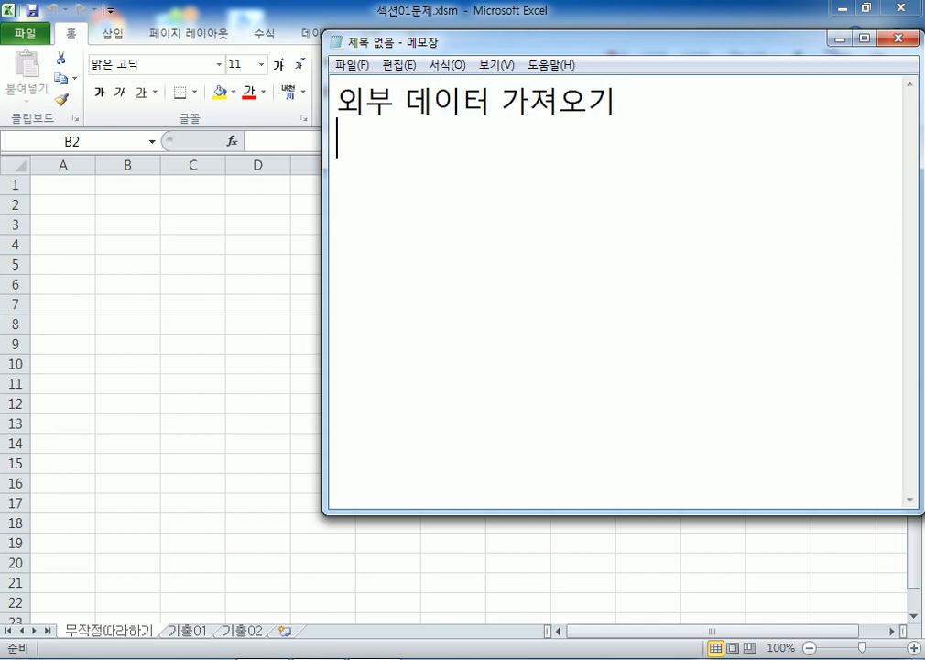
# - Add the numbered lines "1. 메모장으로 불러오기" and "2. 엑셀에 붙여넣기" below the note's heading
pyautogui.write('1. ㅁ')
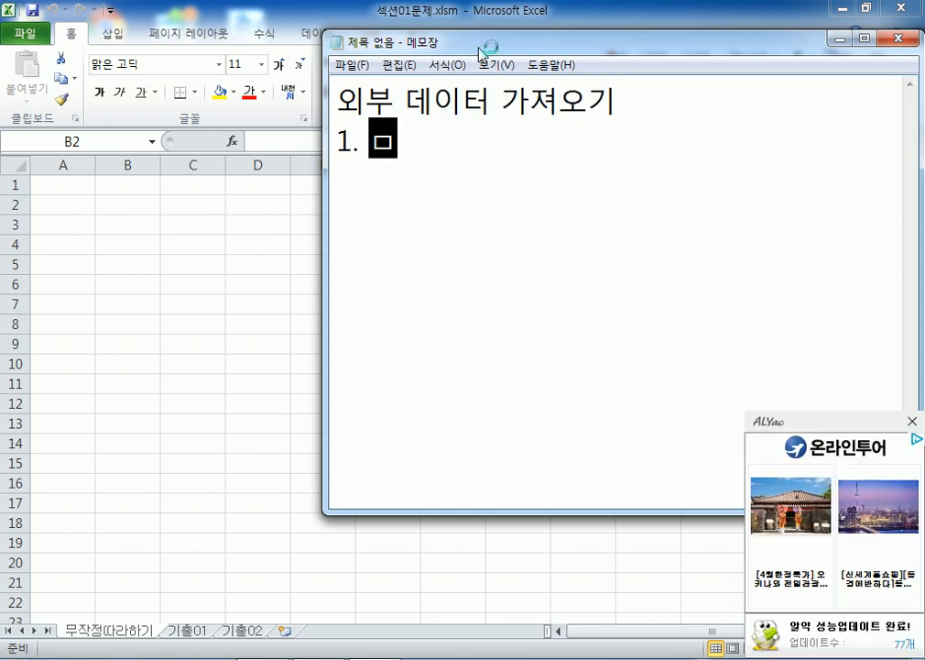
pyautogui.write('메모장으로 ')
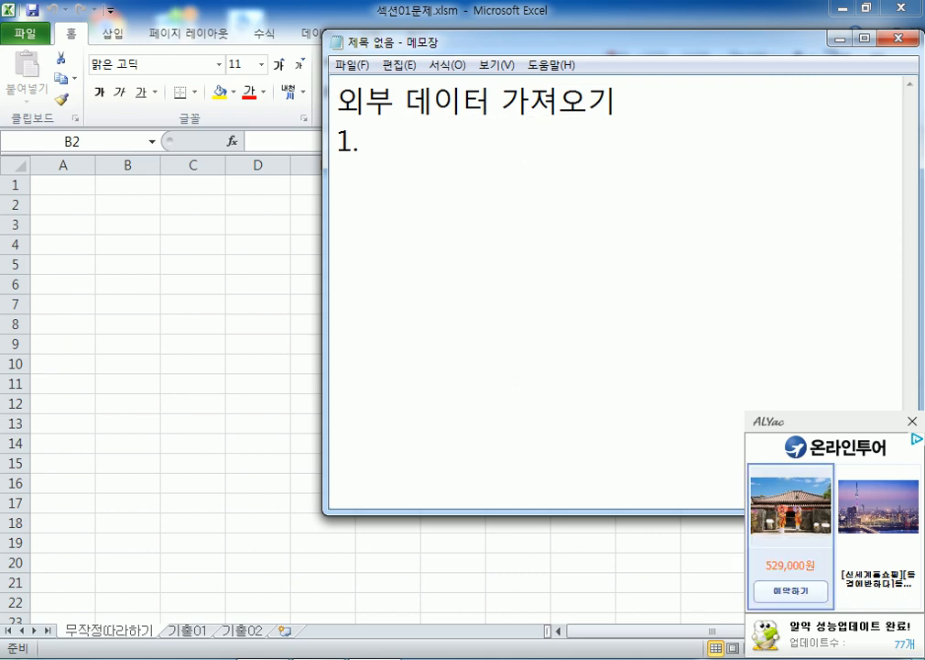
pyautogui.write('불러오기')
pyautogui.press('Return')
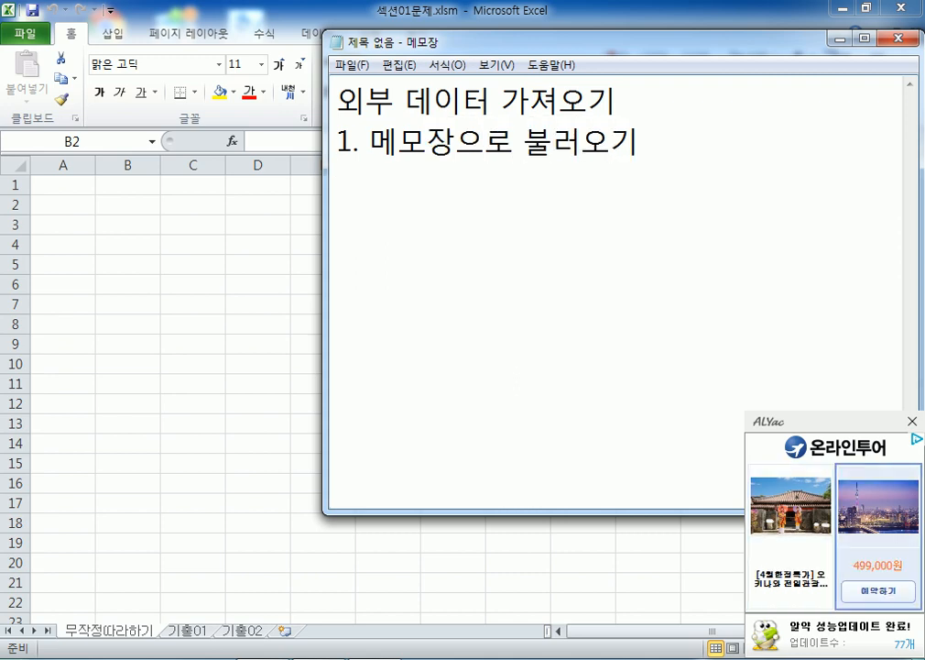
pyautogui.write('2. 에')
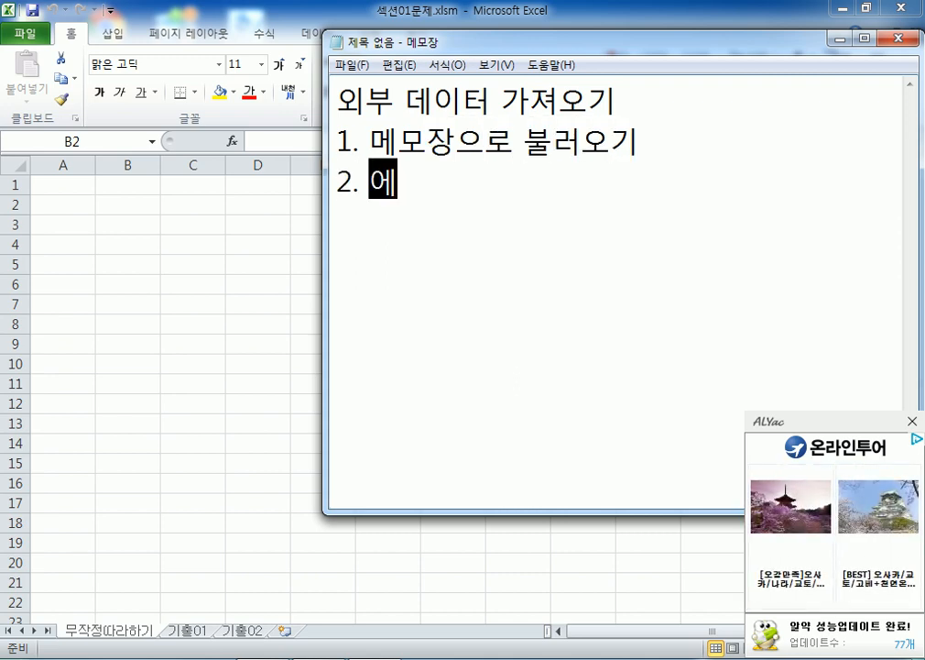
pyautogui.write('ㄱ셀에 붙연')
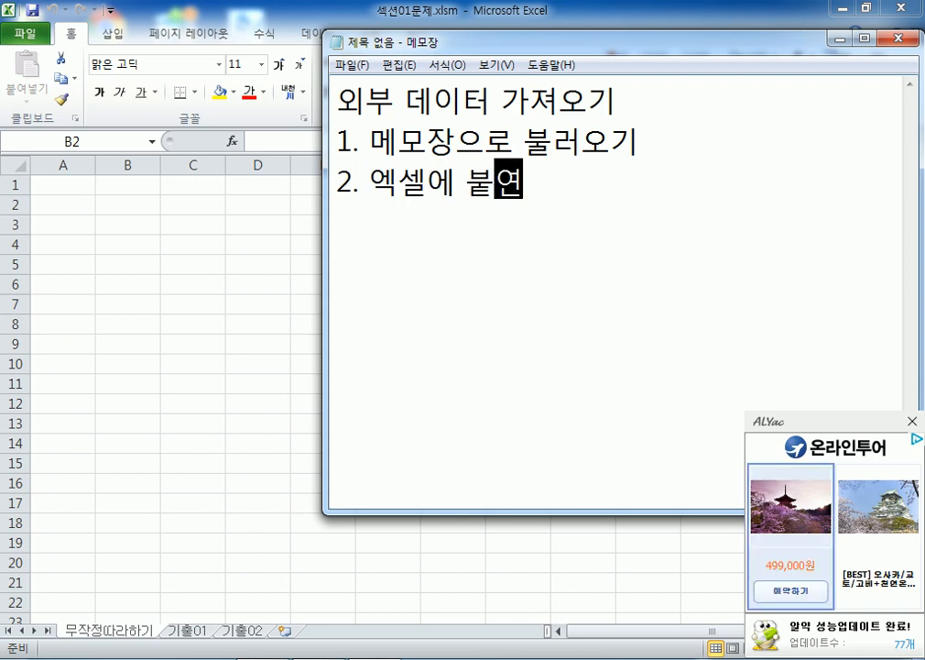
pyautogui.write('넣기')
pyautogui.press('Return')
# - Add the line "3. 텍스트 나누기" with a new line after it, and dismiss the ad pop-up
pyautogui.write('3. ')
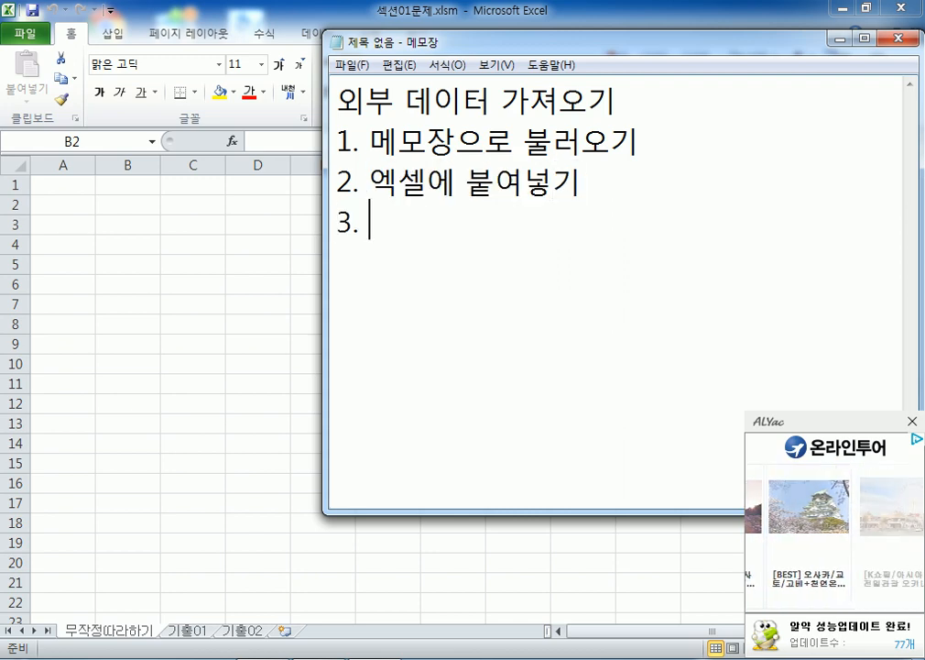
pyautogui.write('텍스트 나누기')
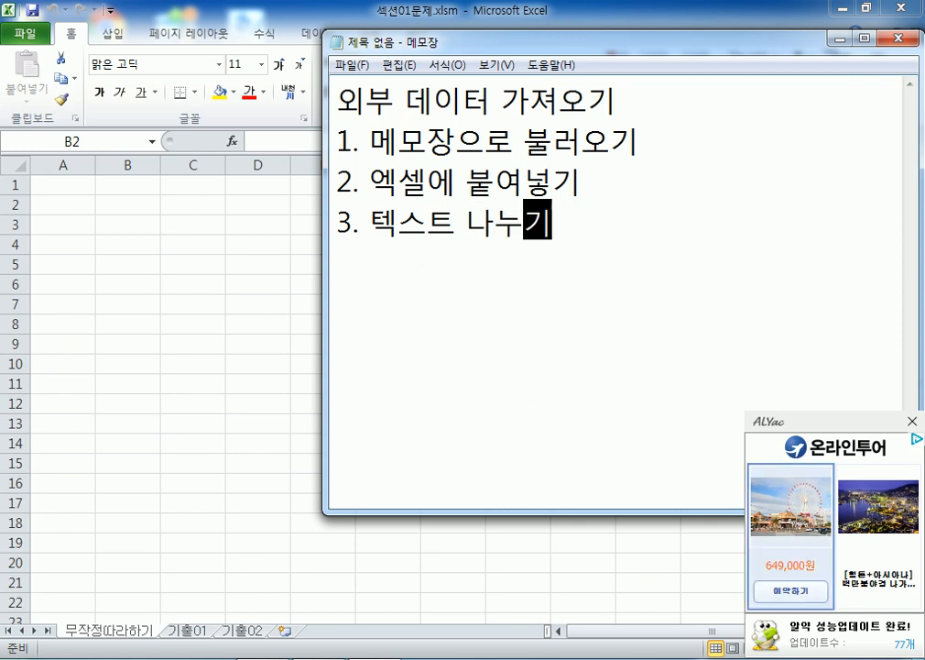
pyautogui.click(912, 421)
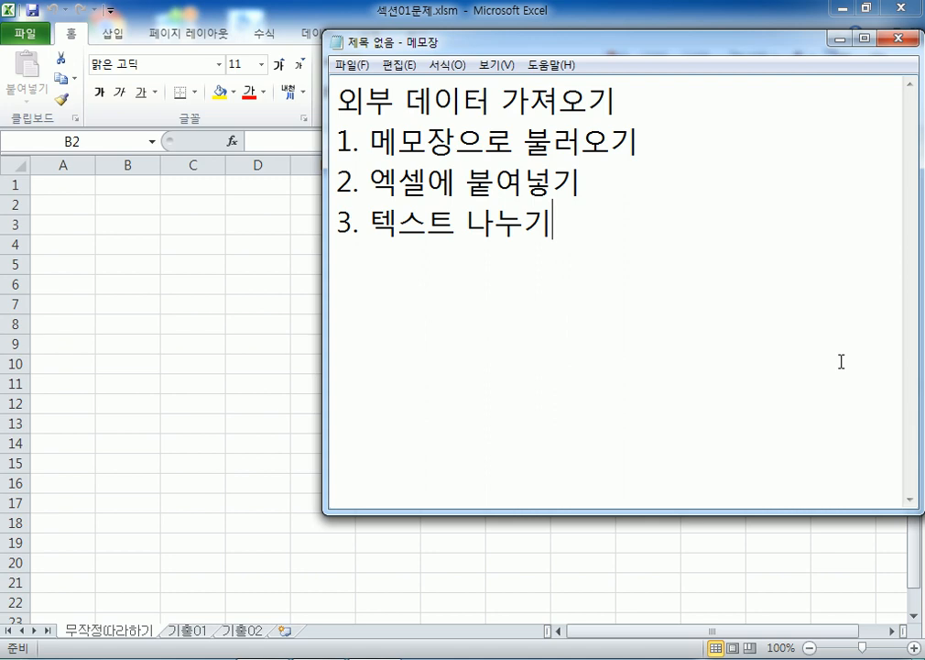
pyautogui.press('Return')
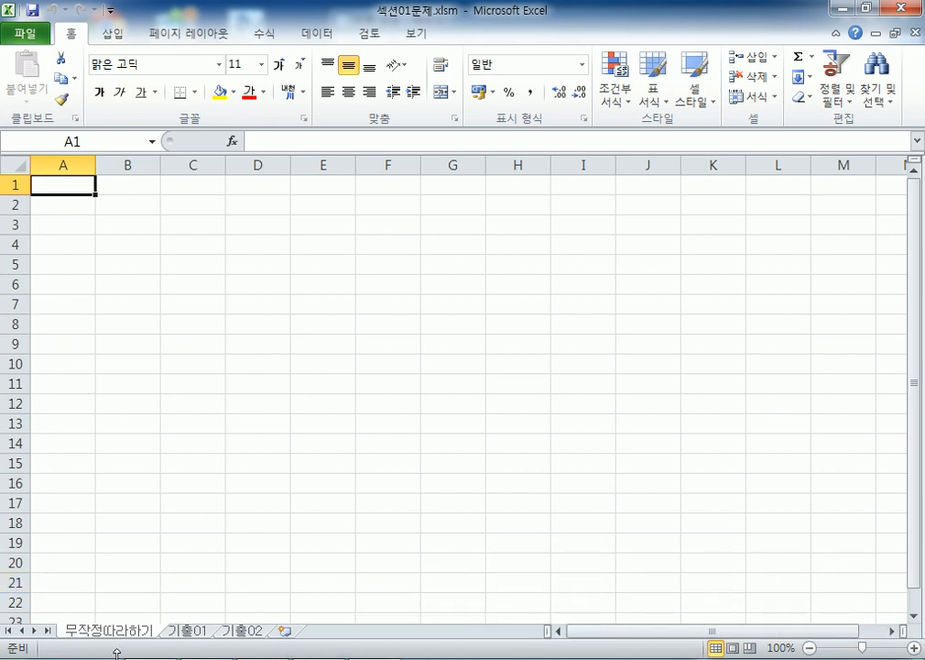
# - Switch back to the note and append the number 1 to its heading "외부 데이터 가져오기"
pyautogui.click(115, 658)
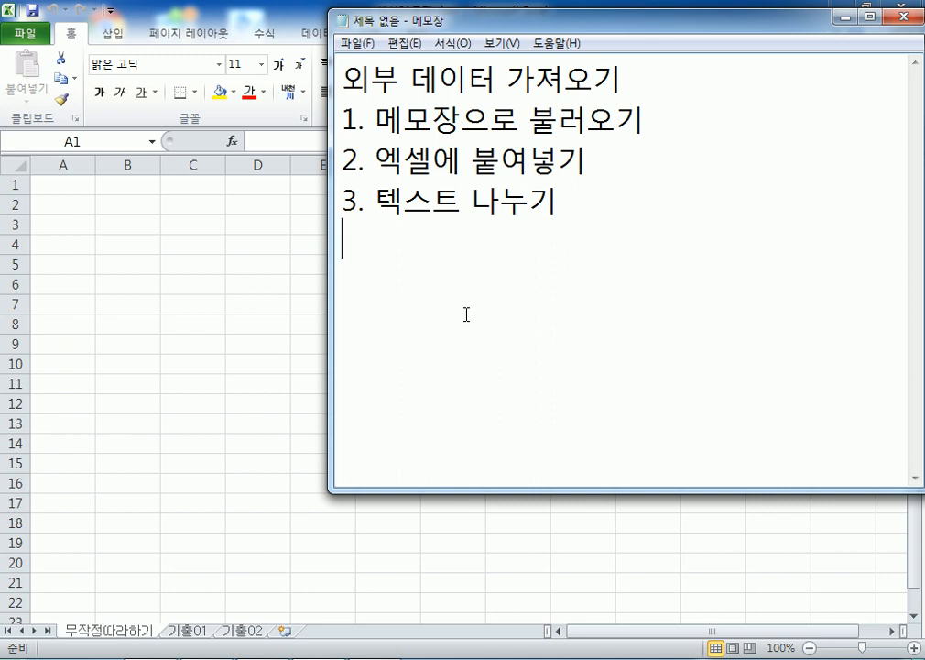
pyautogui.press('Up')
pyautogui.press('Up')
pyautogui.press('Up')
pyautogui.press('Up')
pyautogui.press('End')
pyautogui.write('1')
# - Add a separator line of ten hyphens below the third numbered line of the note
pyautogui.press('Down')
pyautogui.press('Down')
pyautogui.press('Down')
pyautogui.press('Down')
pyautogui.write('----------')
pyautogui.press('Return')
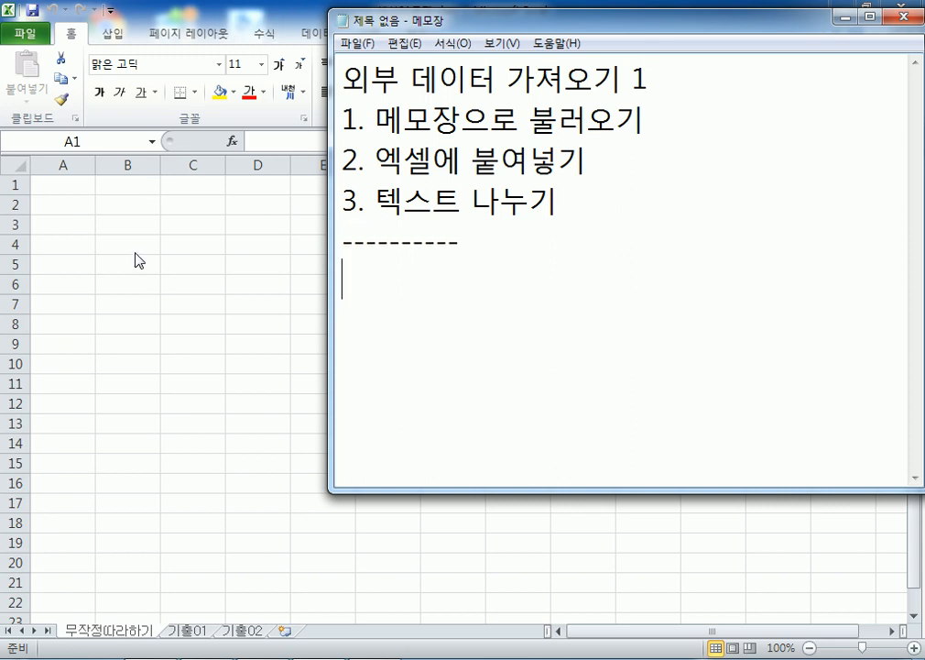
# - Switch to Windows Explorer and open the text file 사원임금계산표.txt from C:\길벗컴활2급\01 섹션
pyautogui.hotkey('alt', 'Tab')
pyautogui.click(33, 658)
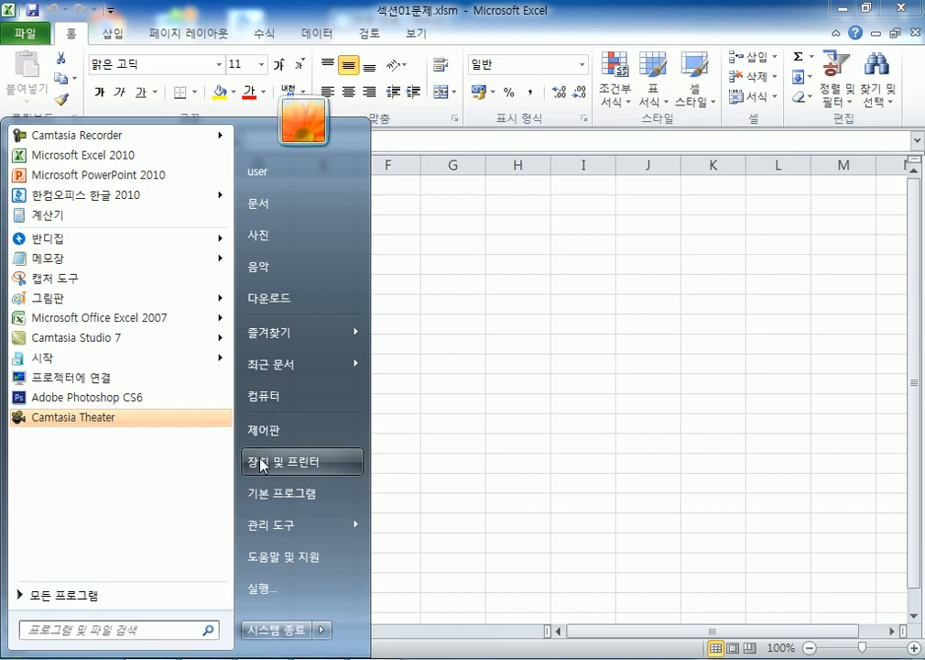
pyautogui.click(275, 397)
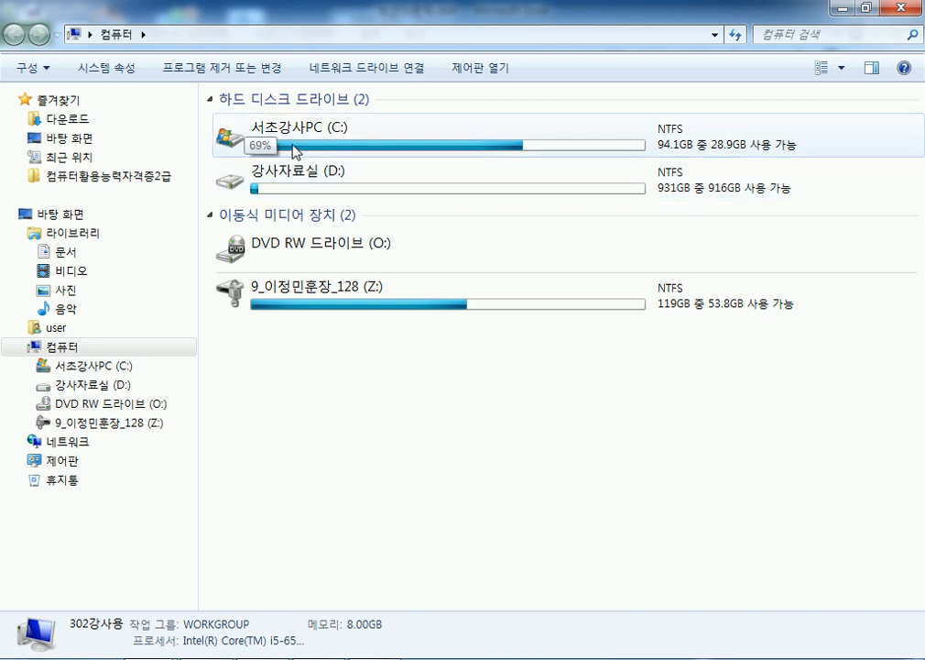
pyautogui.doubleClick(272, 194)
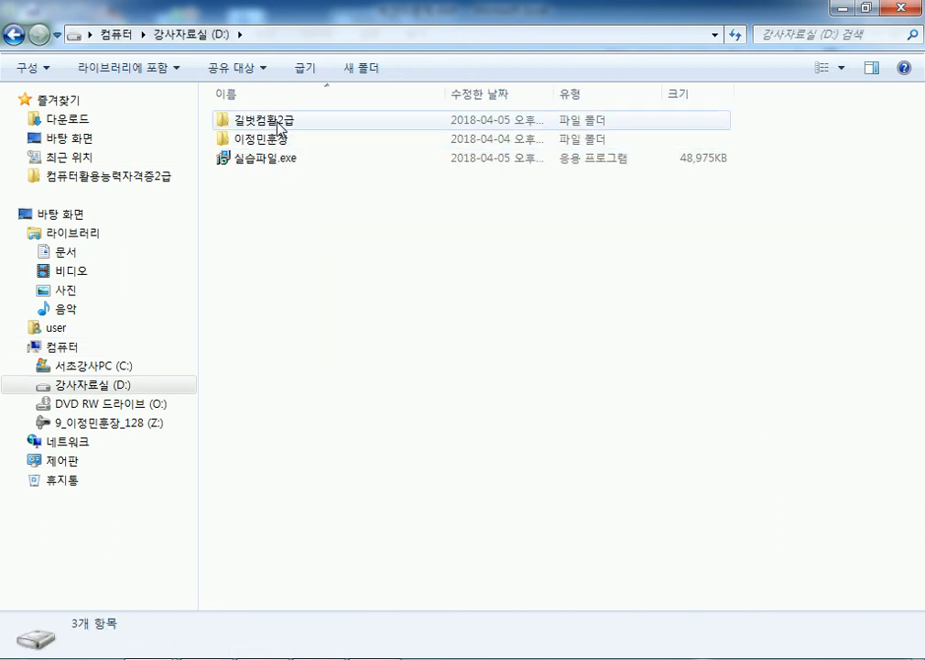
pyautogui.click(158, 365)
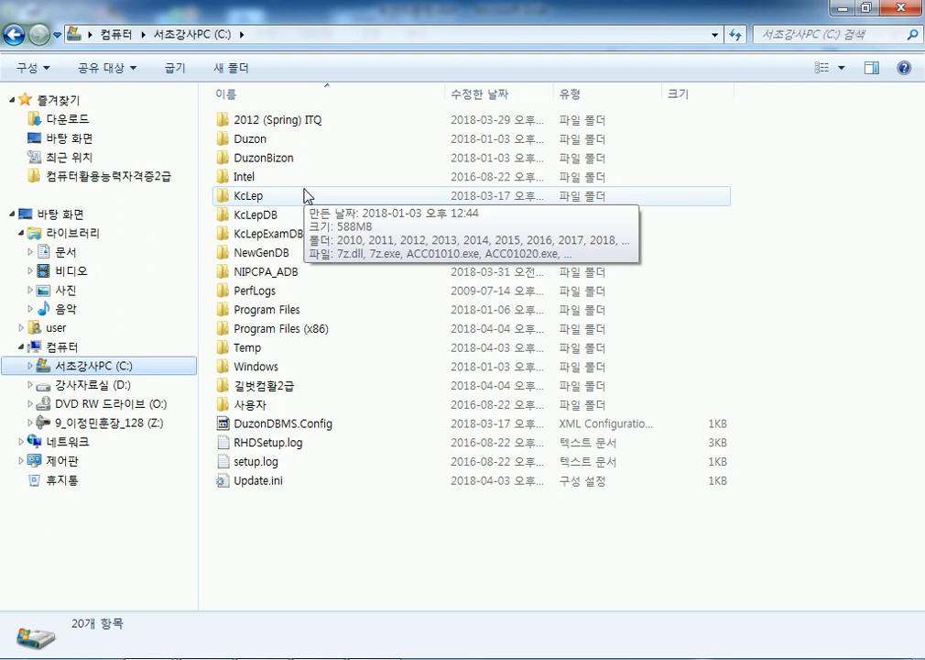
pyautogui.doubleClick(257, 392)
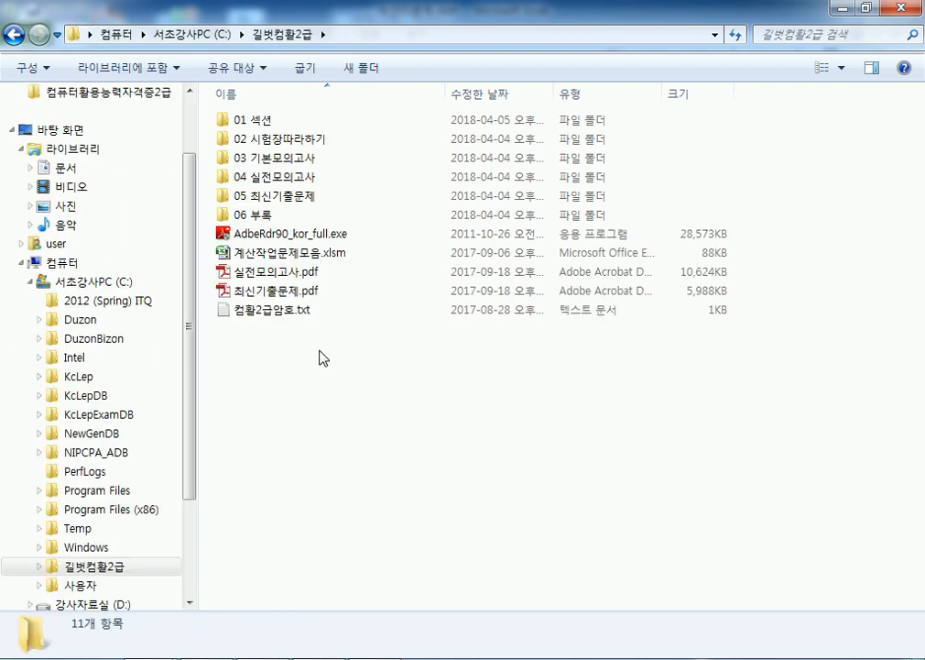
pyautogui.doubleClick(259, 126)
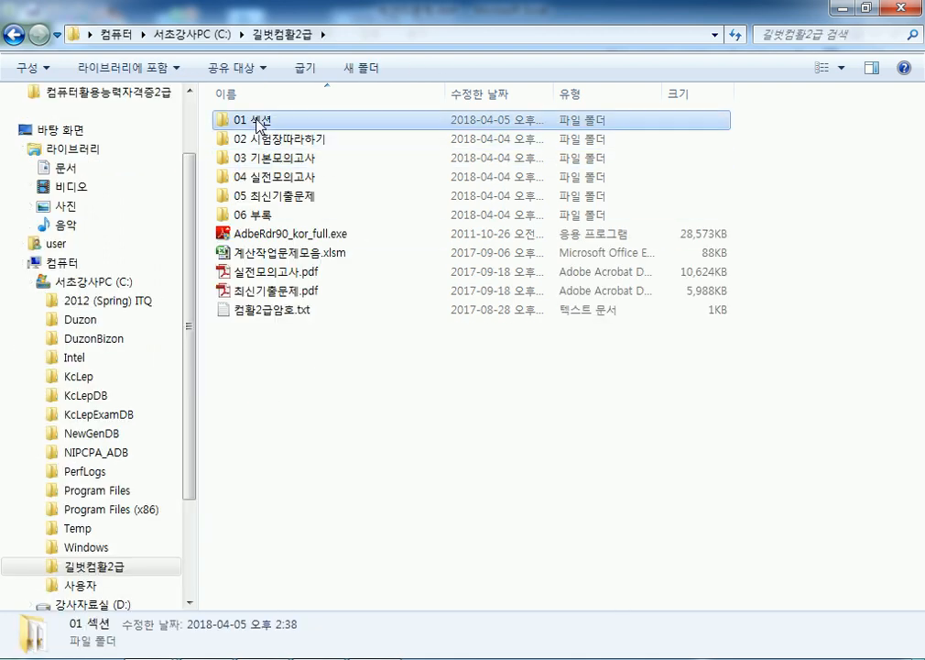
pyautogui.click(261, 121)
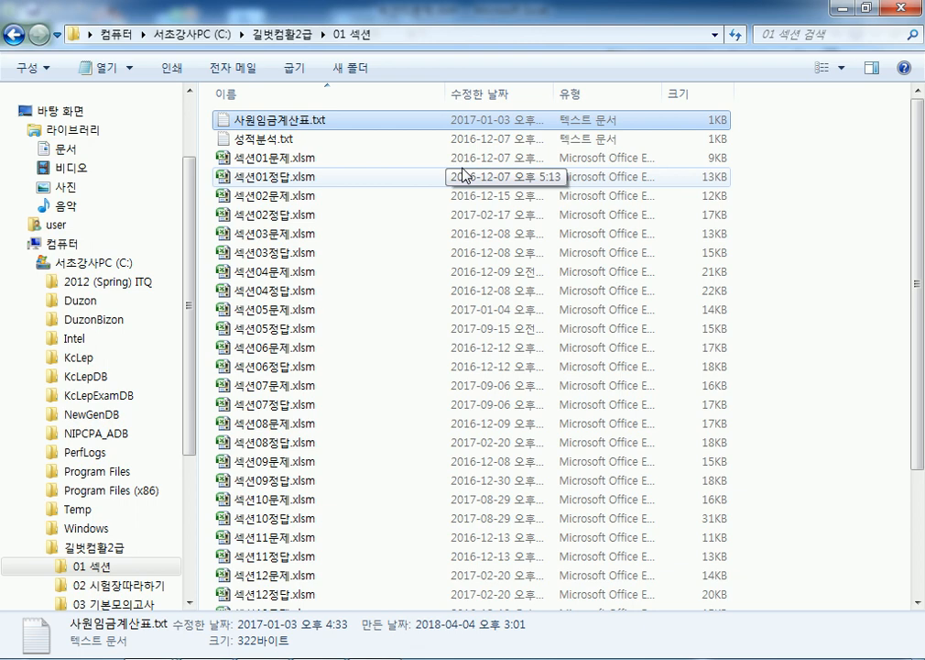
pyautogui.doubleClick(306, 120)
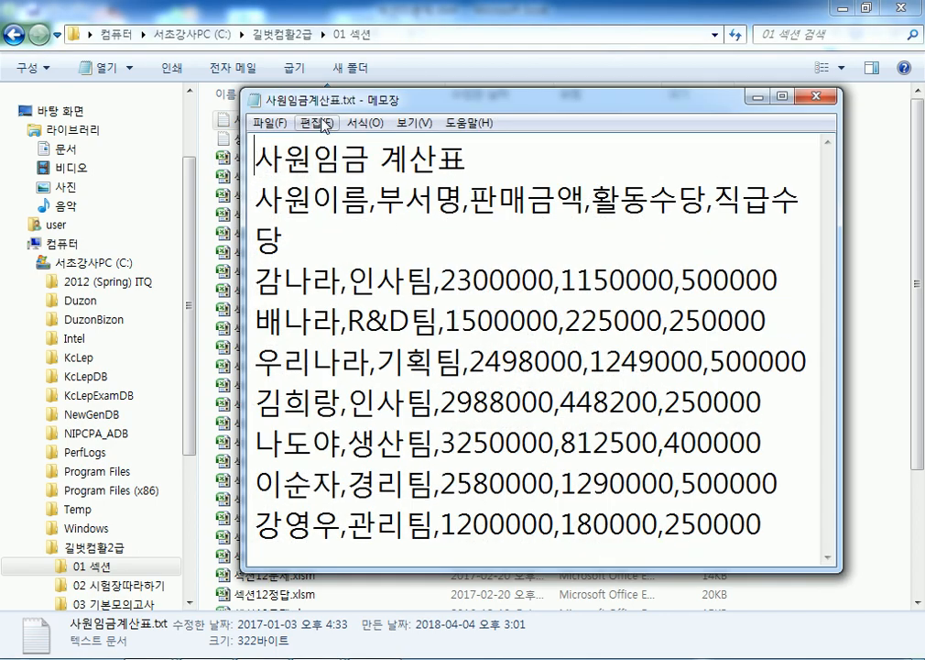
# - Maximize the 사원임금계산표.txt window and copy all of its text, from the title line through the last data row
pyautogui.doubleClick(266, 101)
pyautogui.moveTo(7, 60); pyautogui.dragTo(518, 392)
pyautogui.rightClick(303, 163)
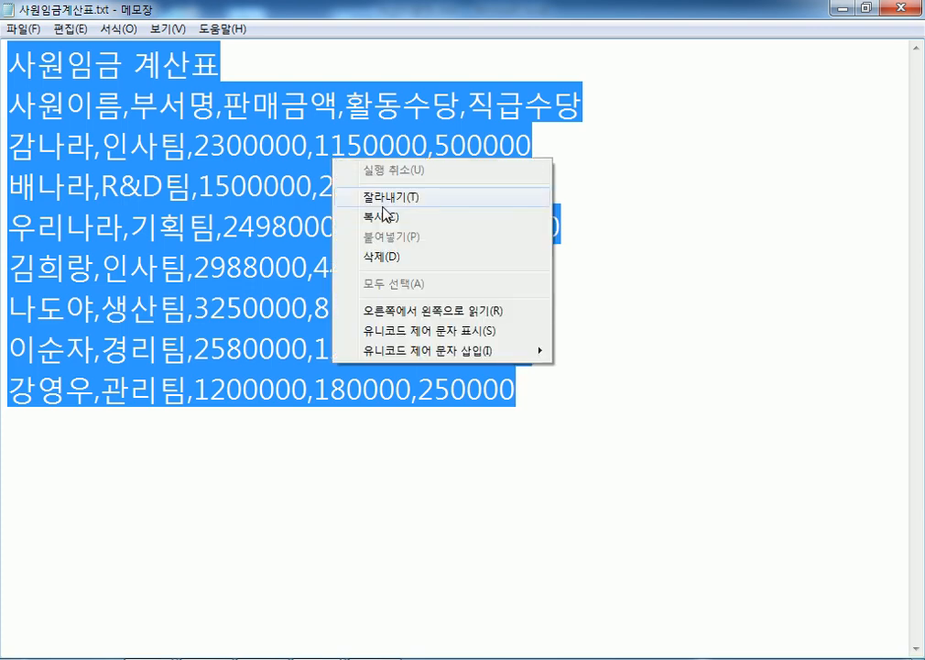
pyautogui.click(442, 214)
pyautogui.moveTo(518, 400); pyautogui.dragTo(11, 66)
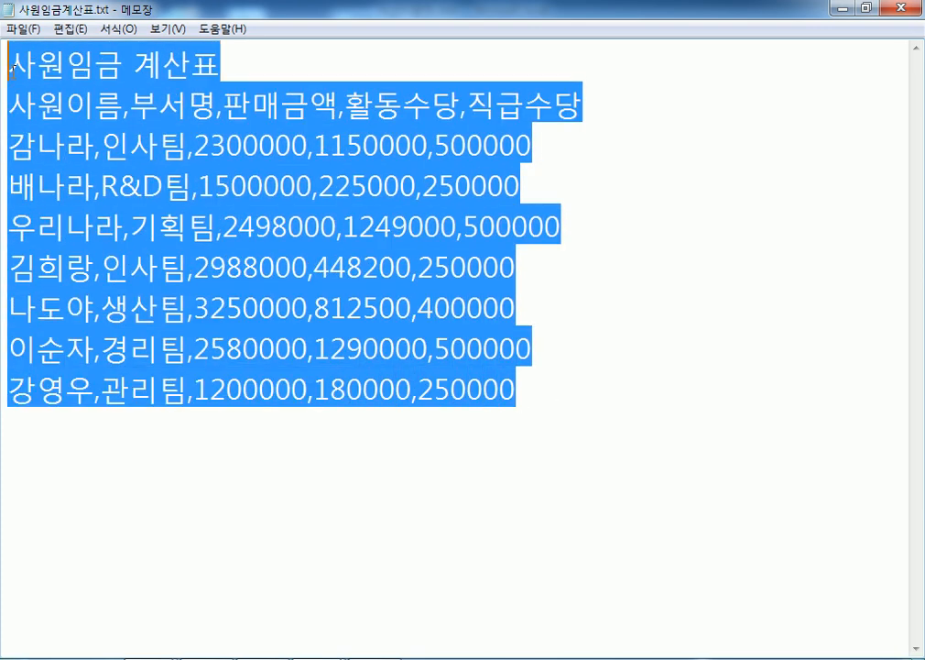
pyautogui.click(72, 28)
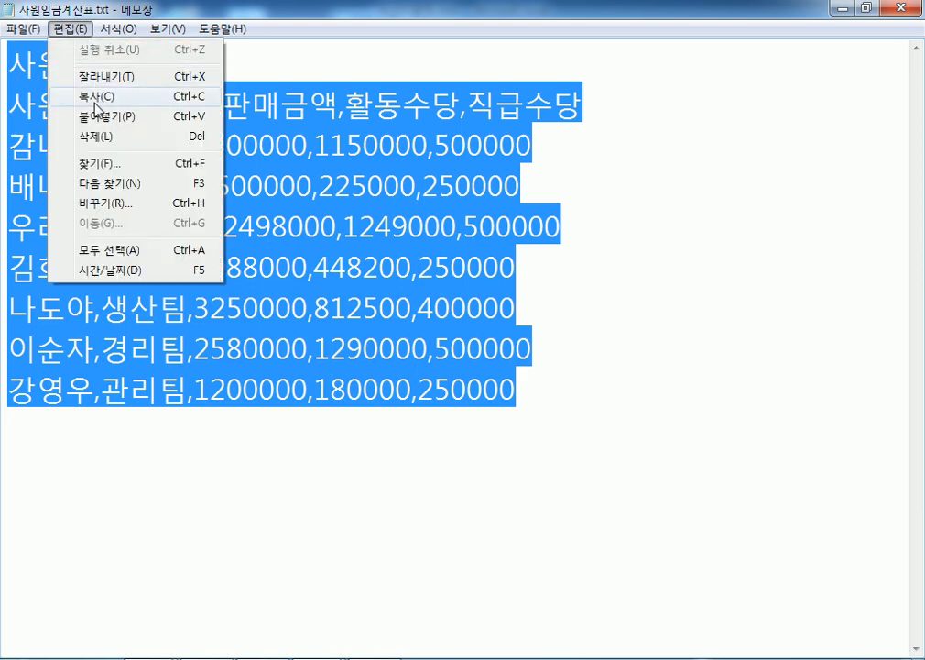
pyautogui.click(293, 105)
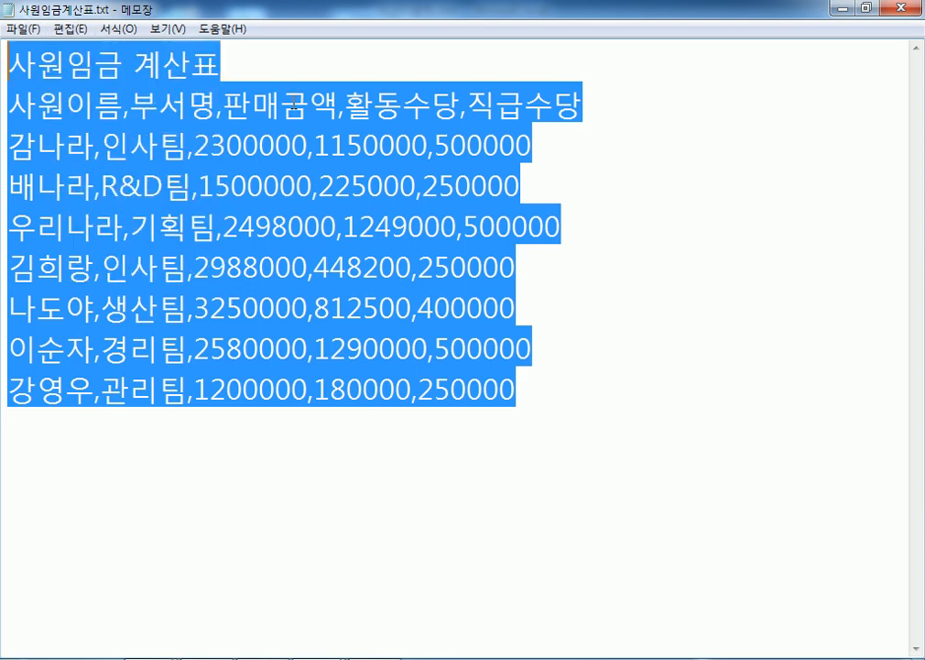
pyautogui.rightClick(294, 103)
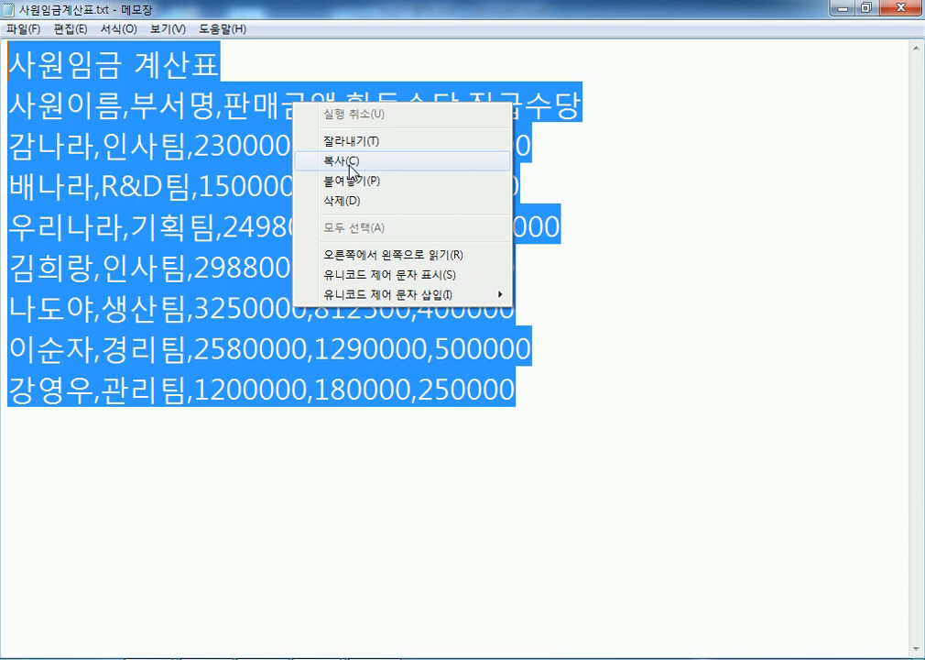
pyautogui.click(350, 163)
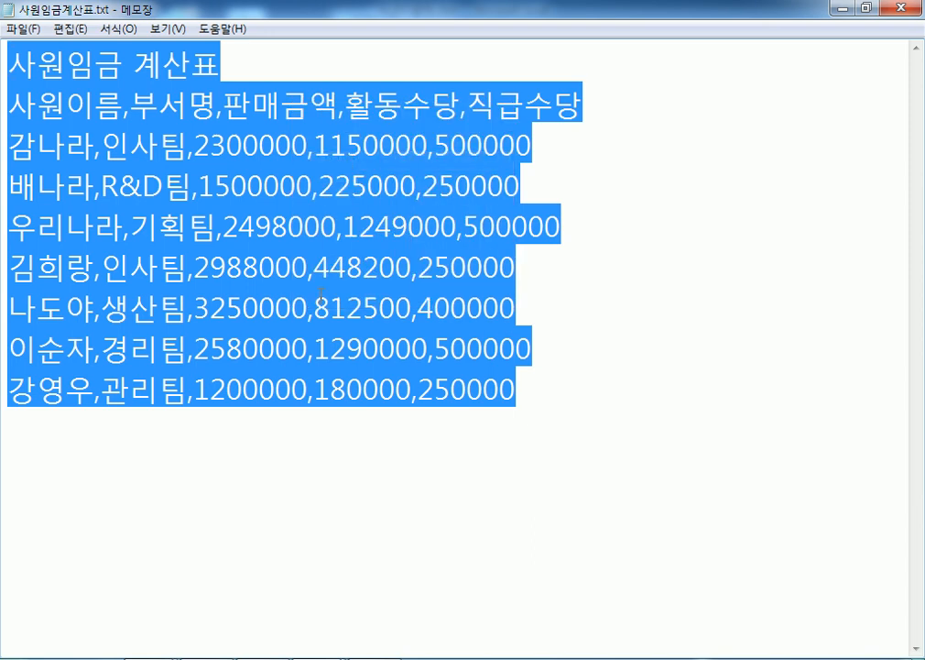
# - Switch to the Excel workbook 섹션01문제.xlsm and paste the copied text into cell B2, keeping text only
pyautogui.click(407, 658)
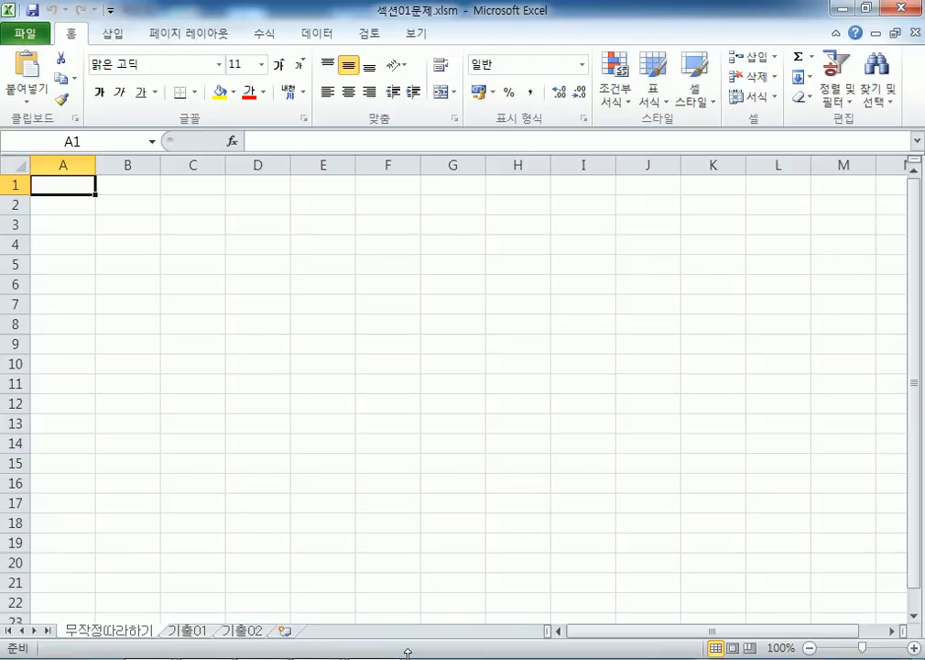
pyautogui.click(127, 208)
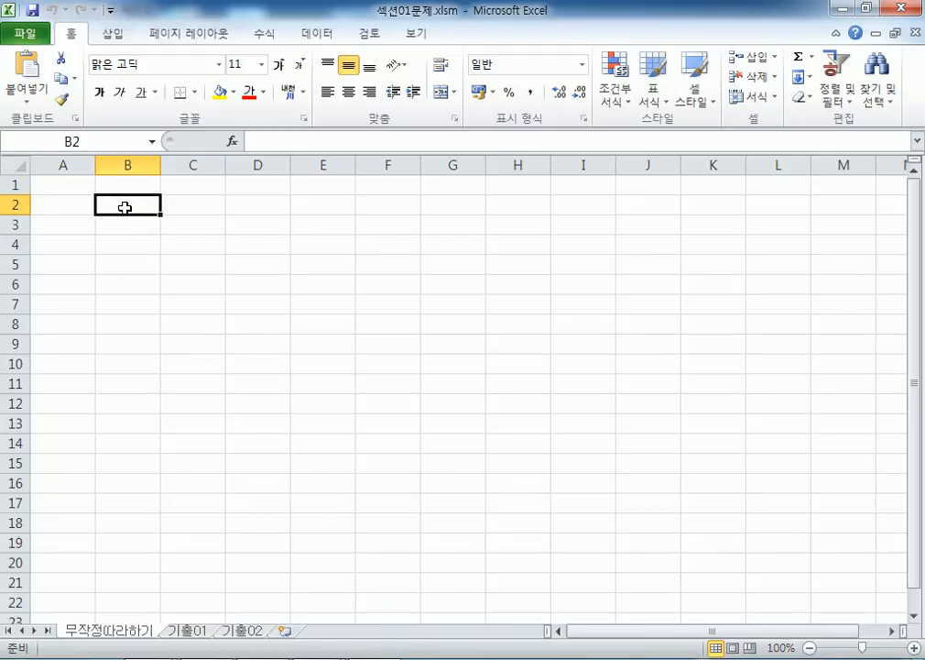
pyautogui.rightClick(127, 209)
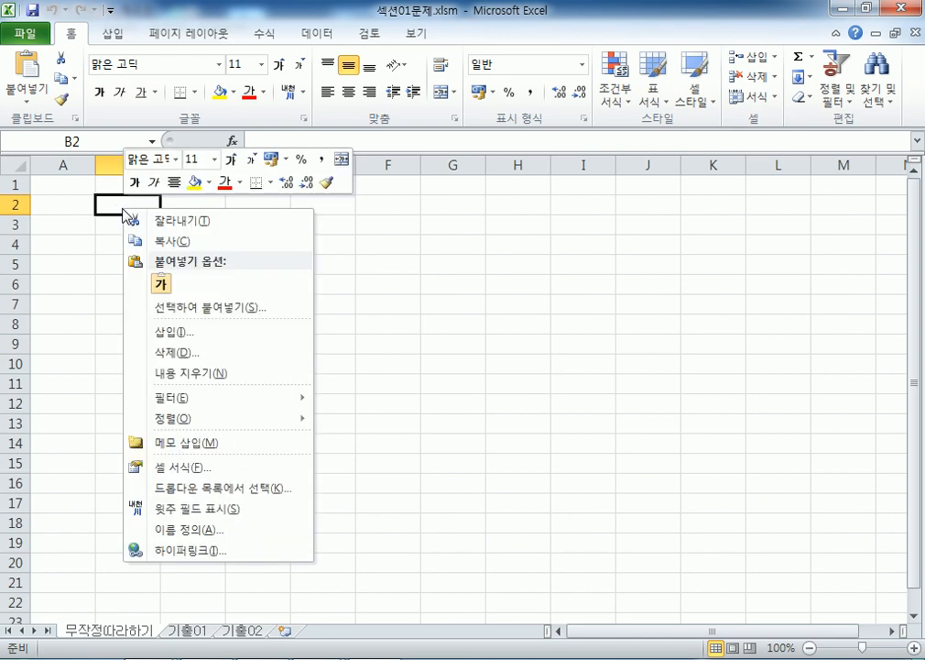
pyautogui.click(161, 284)
pyautogui.rightClick(119, 199)
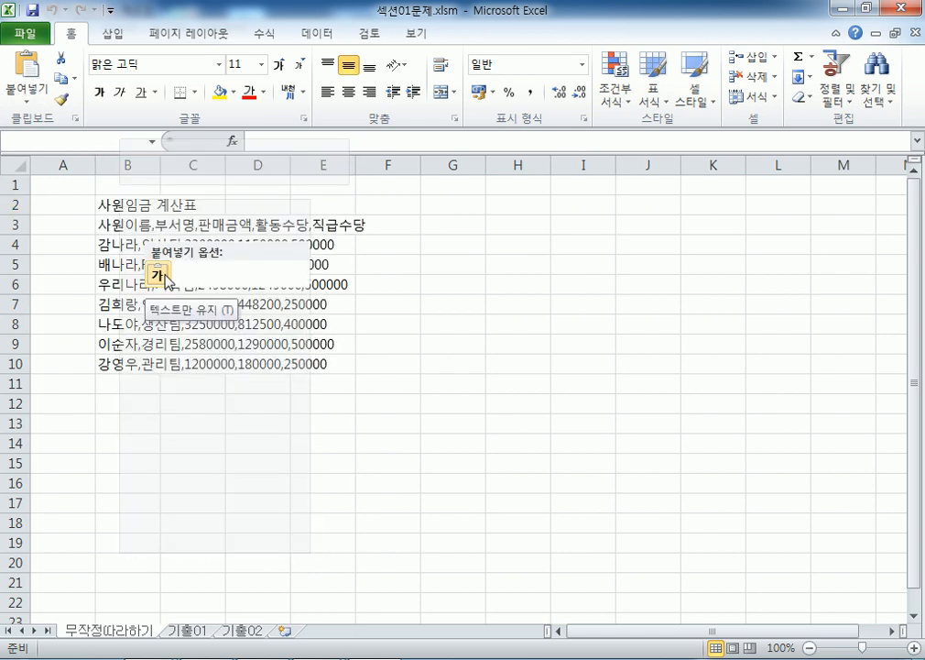
pyautogui.click(163, 277)
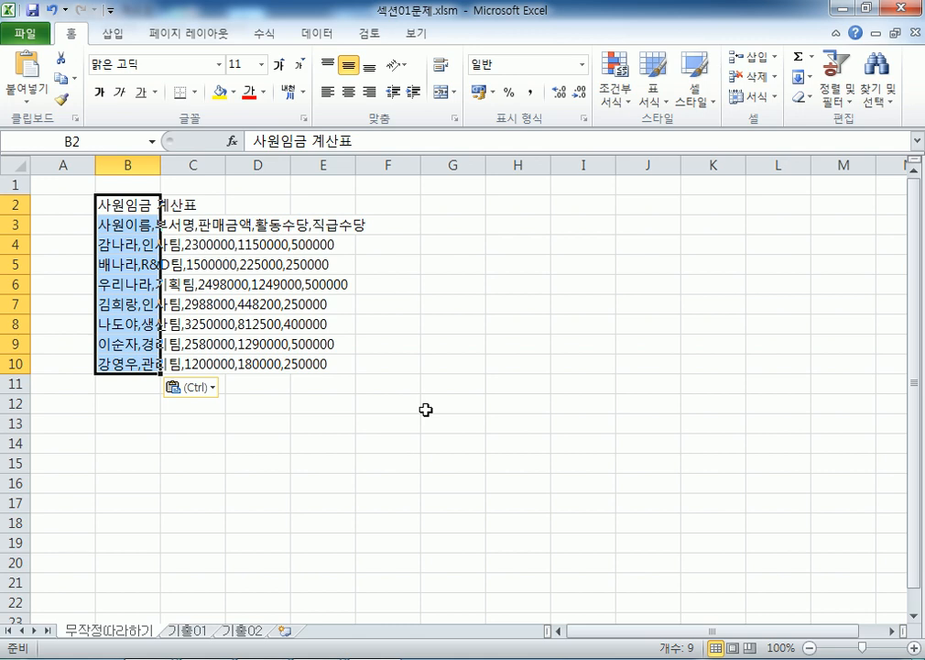
# - Start Text to Columns on the pasted range B2:B10 and choose the delimited file type (구분 기호로 분리됨) in the wizard's first stage
pyautogui.click(317, 35)
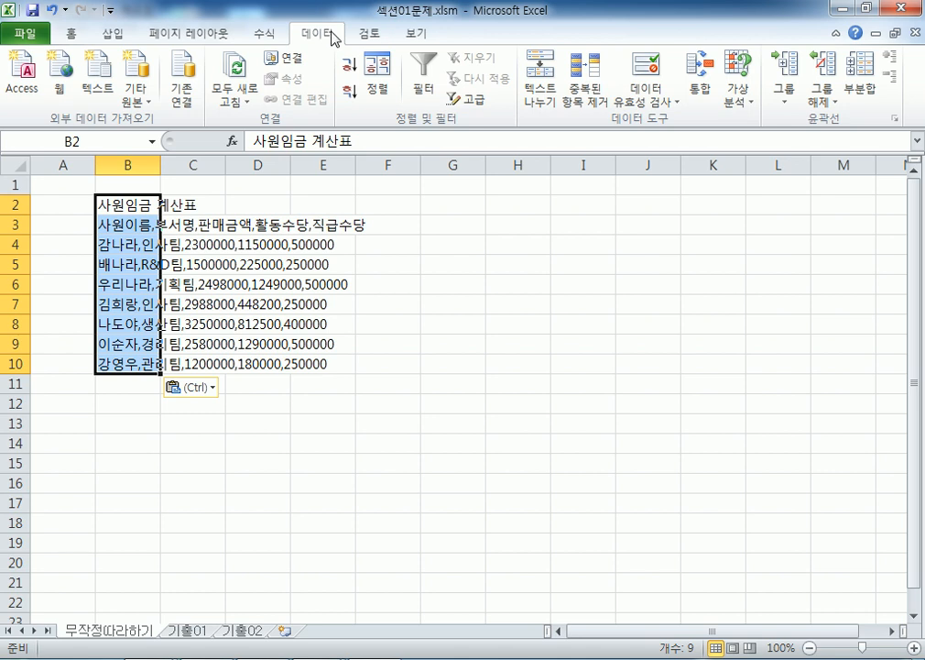
pyautogui.click(540, 84)
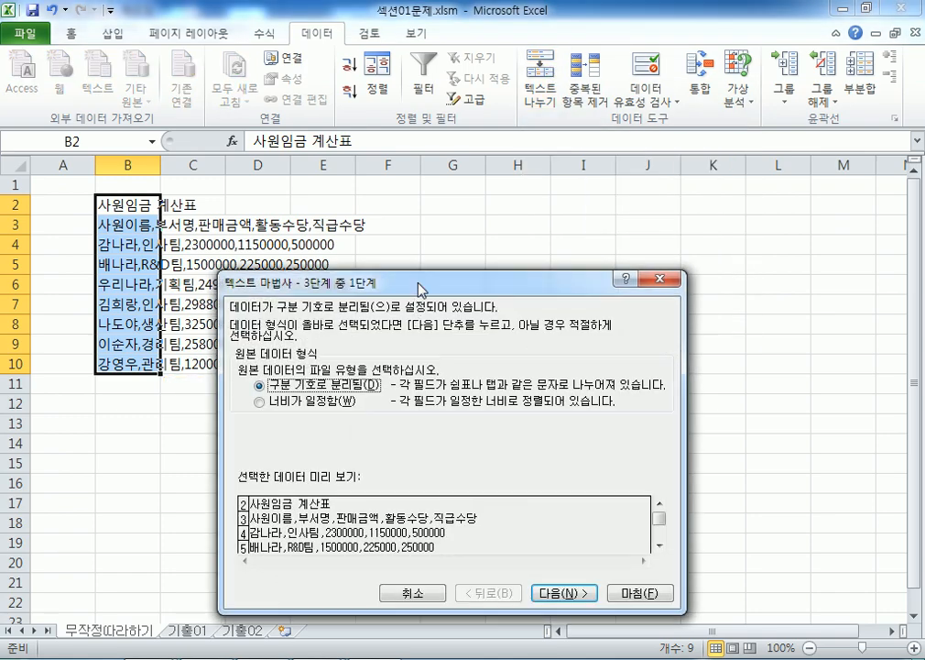
pyautogui.moveTo(419, 283); pyautogui.dragTo(577, 71)
pyautogui.moveTo(411, 77); pyautogui.dragTo(413, 128)
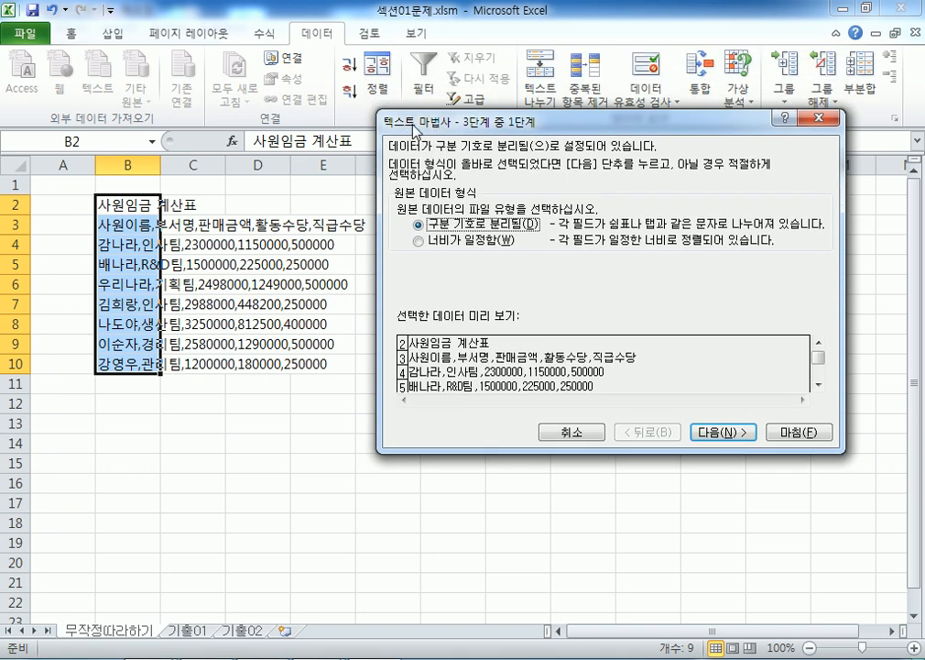
pyautogui.moveTo(414, 128); pyautogui.dragTo(394, 197)
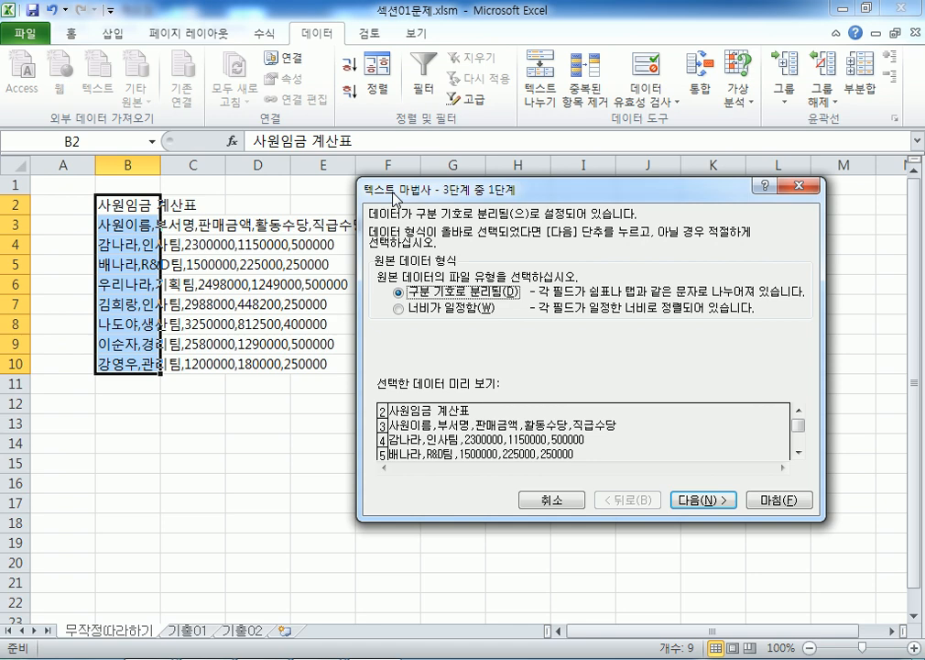
pyautogui.click(448, 310)
pyautogui.click(448, 294)
pyautogui.click(473, 311)
pyautogui.click(414, 294)
pyautogui.click(714, 504)
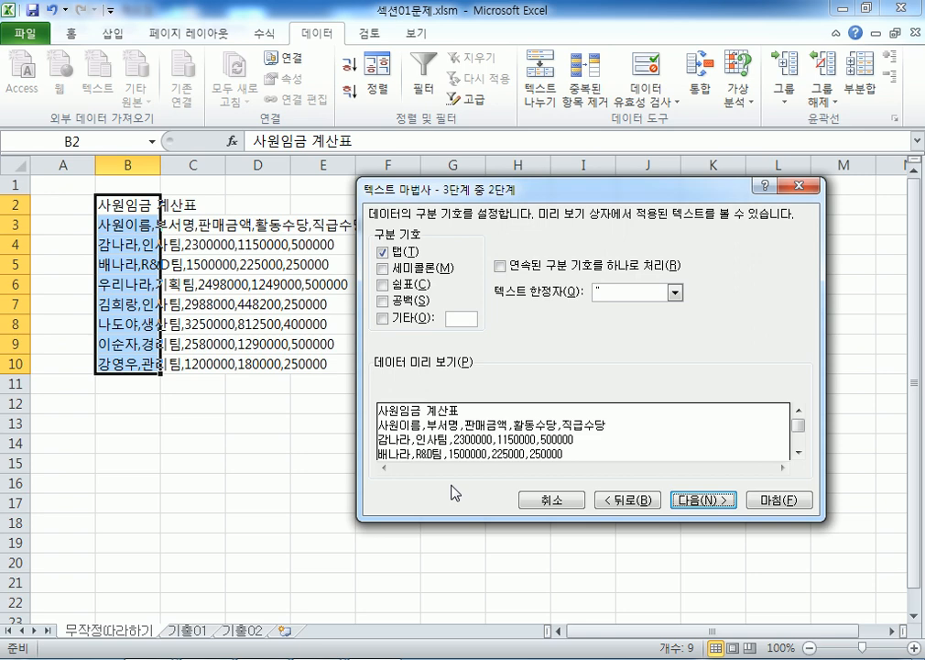
# - Add comma (쉼표) as a delimiter alongside tab and finish splitting the text into columns, then deselect the range
pyautogui.click(384, 287)
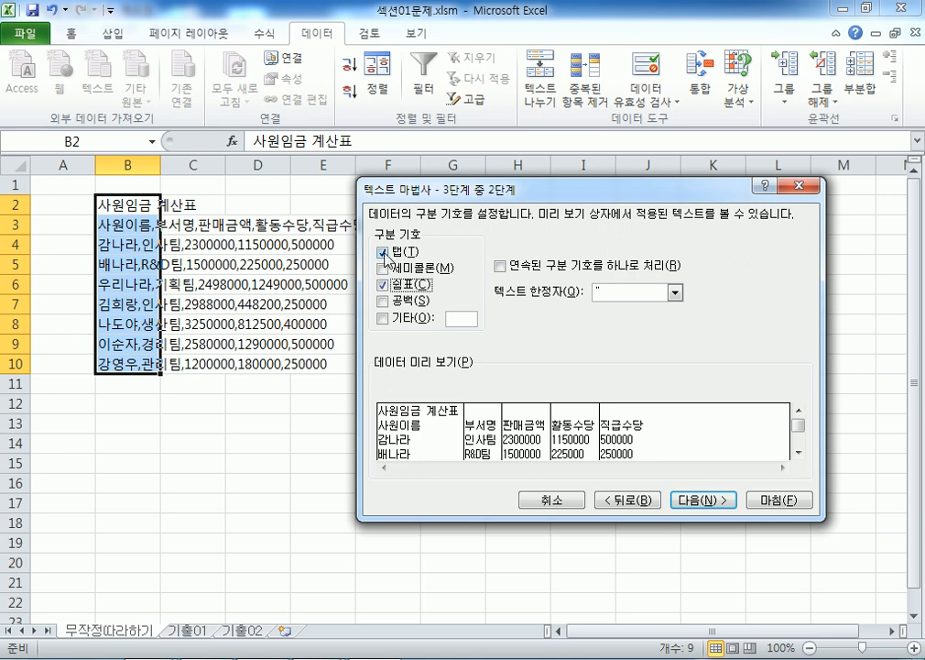
pyautogui.click(384, 254)
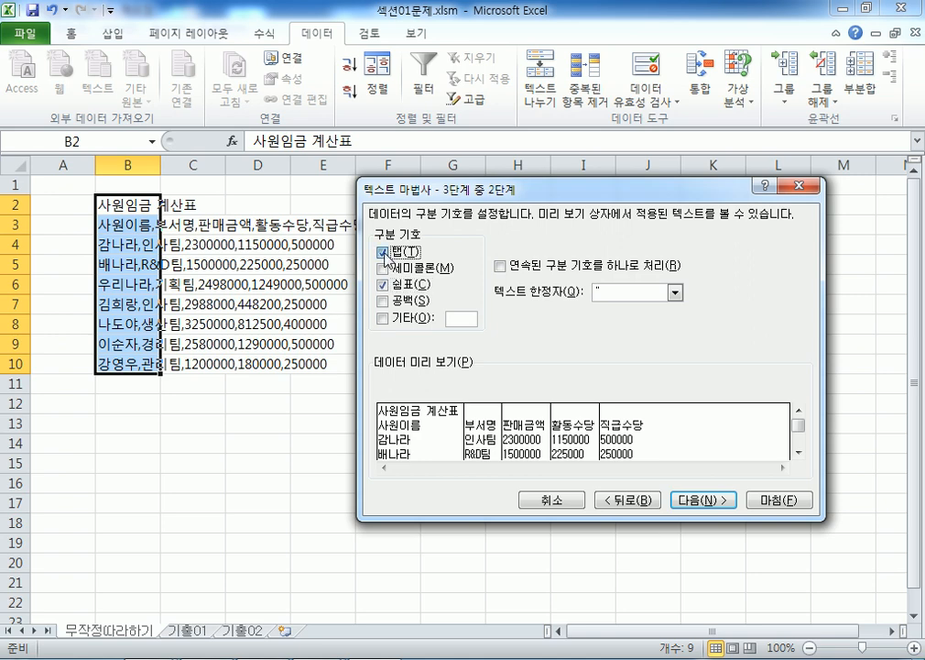
pyautogui.click(384, 254)
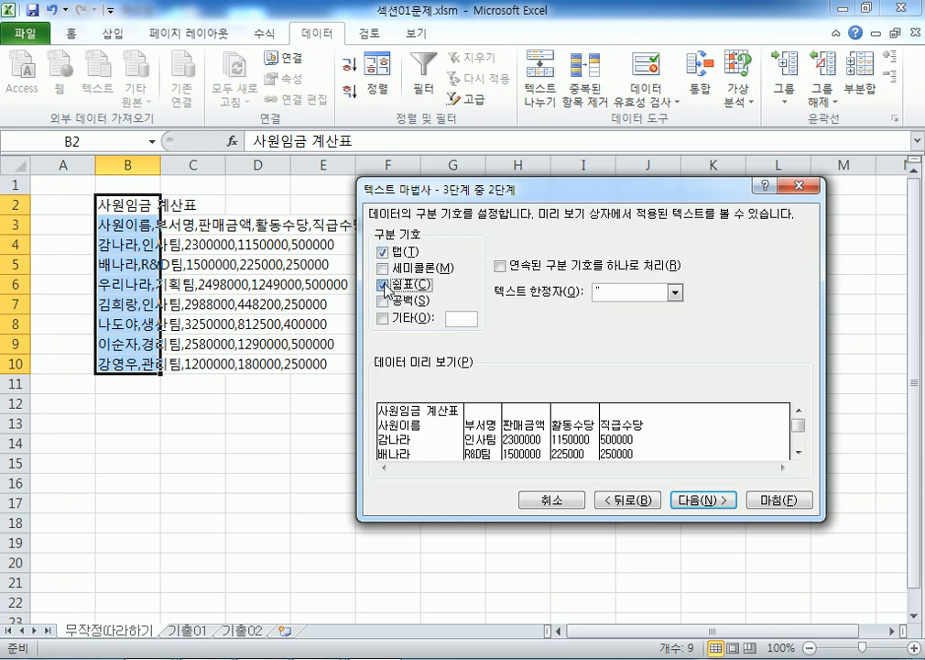
pyautogui.click(385, 286)
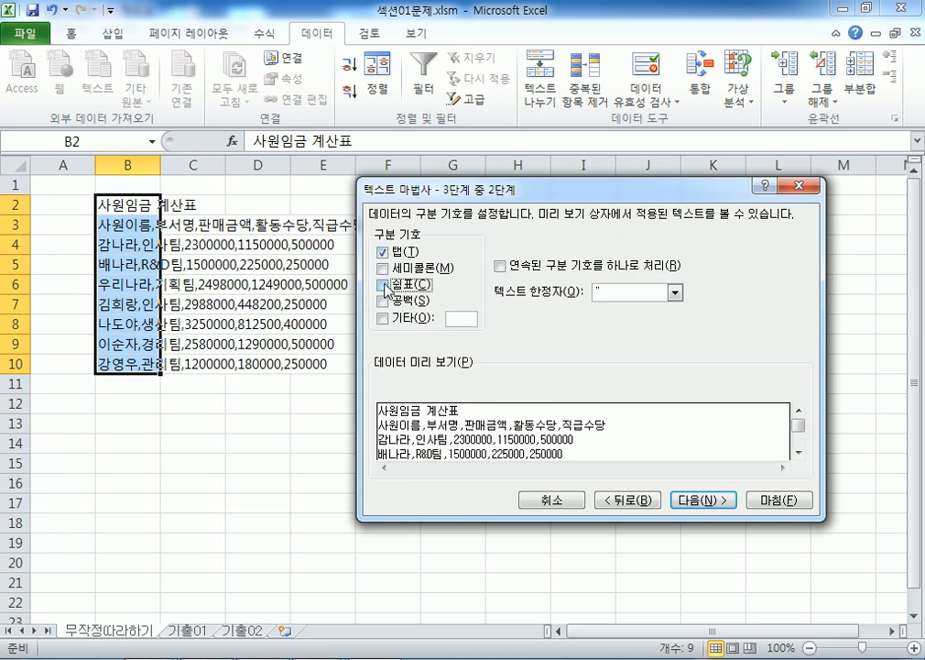
pyautogui.click(385, 286)
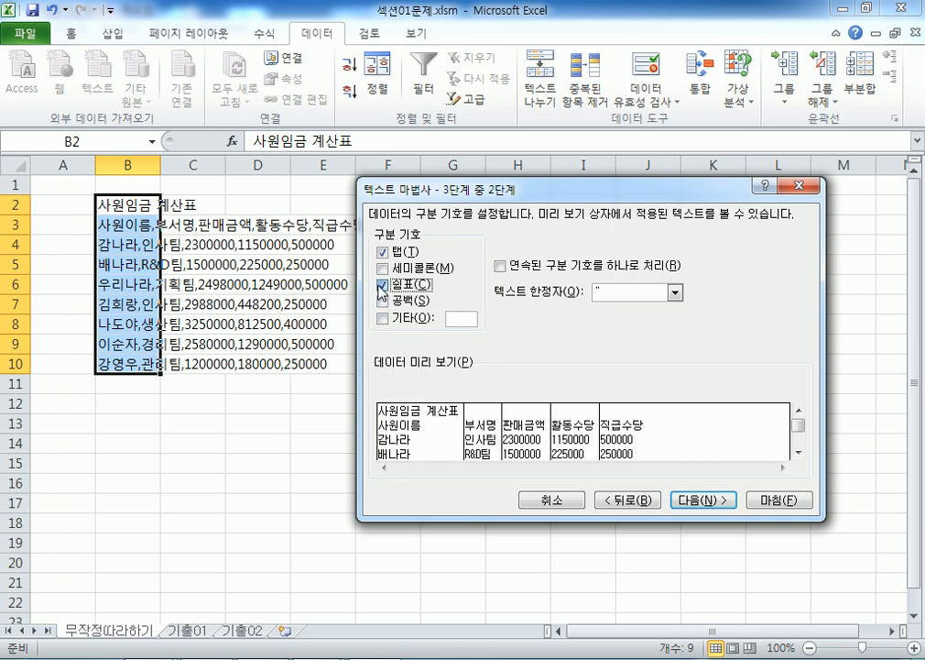
pyautogui.click(383, 285)
pyautogui.click(384, 284)
pyautogui.click(702, 504)
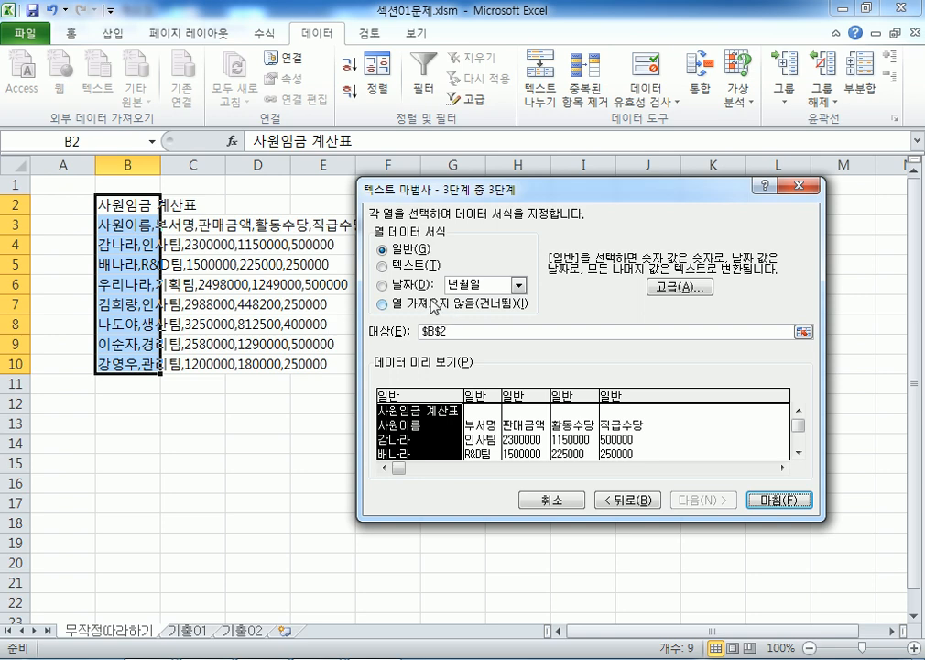
pyautogui.click(781, 500)
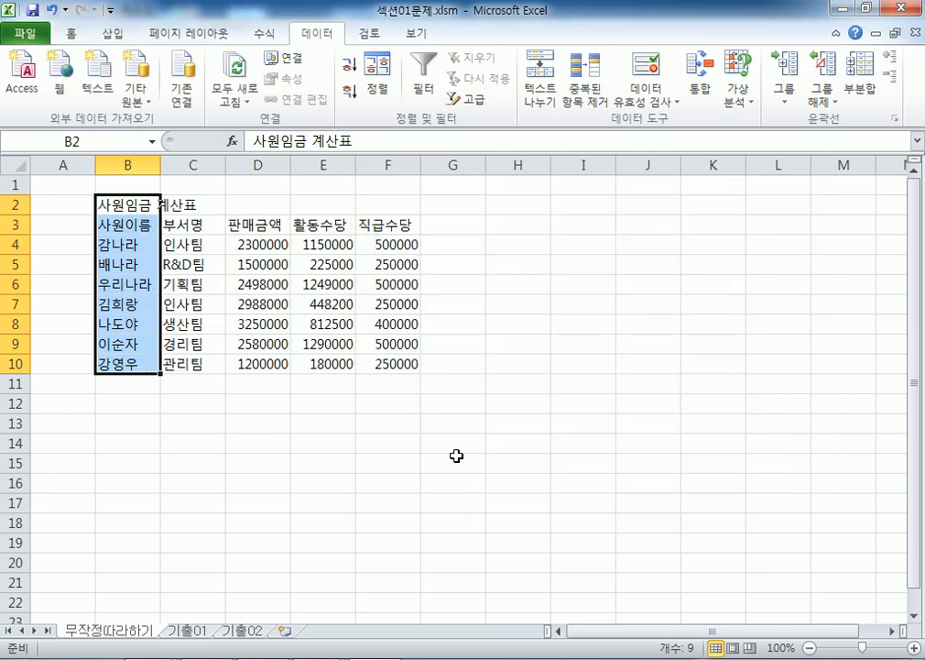
pyautogui.click(155, 398)
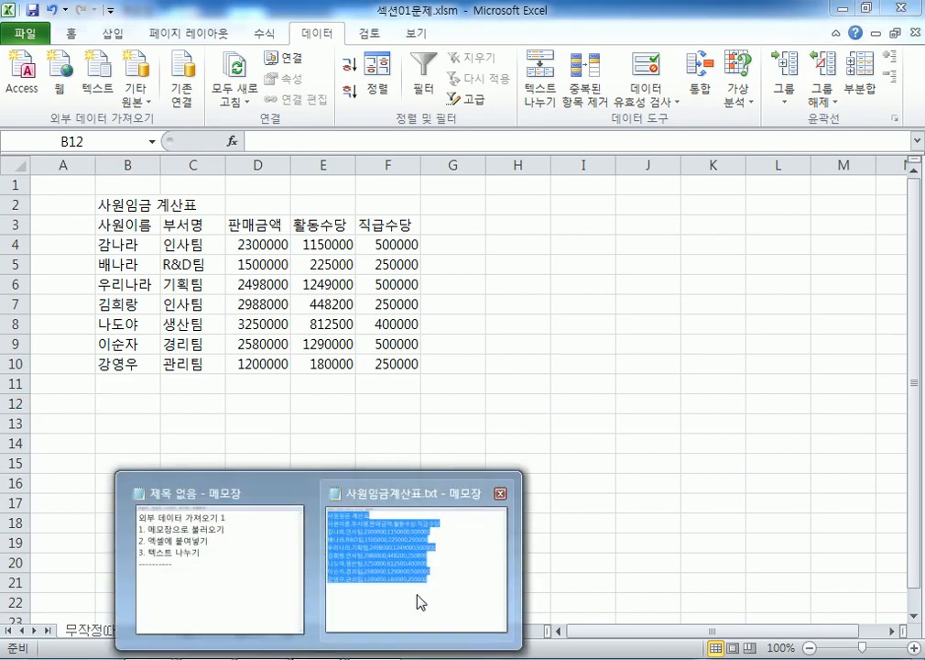
# - Switch to the untitled Notepad note and add the line "시작 > 컴퓨터 > C드라이브" below its first numbered line
pyautogui.moveTo(420, 600)
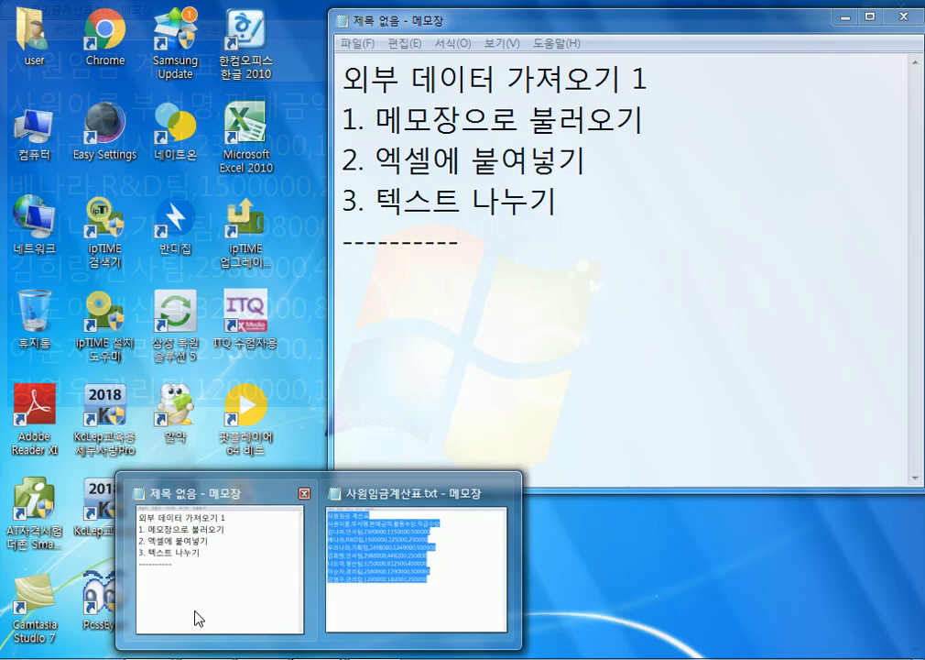
pyautogui.click(194, 616)
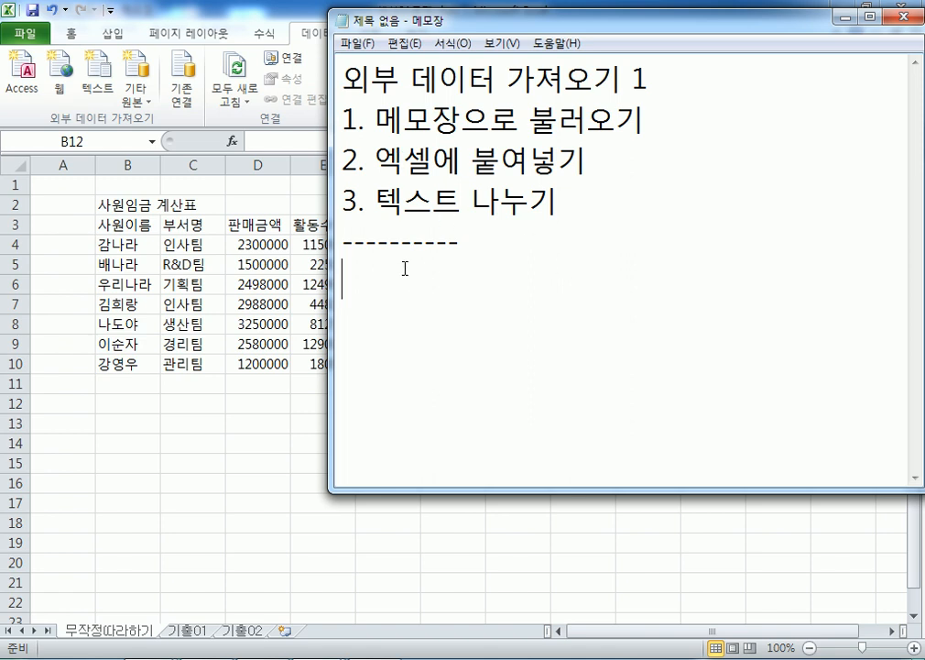
pyautogui.click(702, 117)
pyautogui.press('Return')
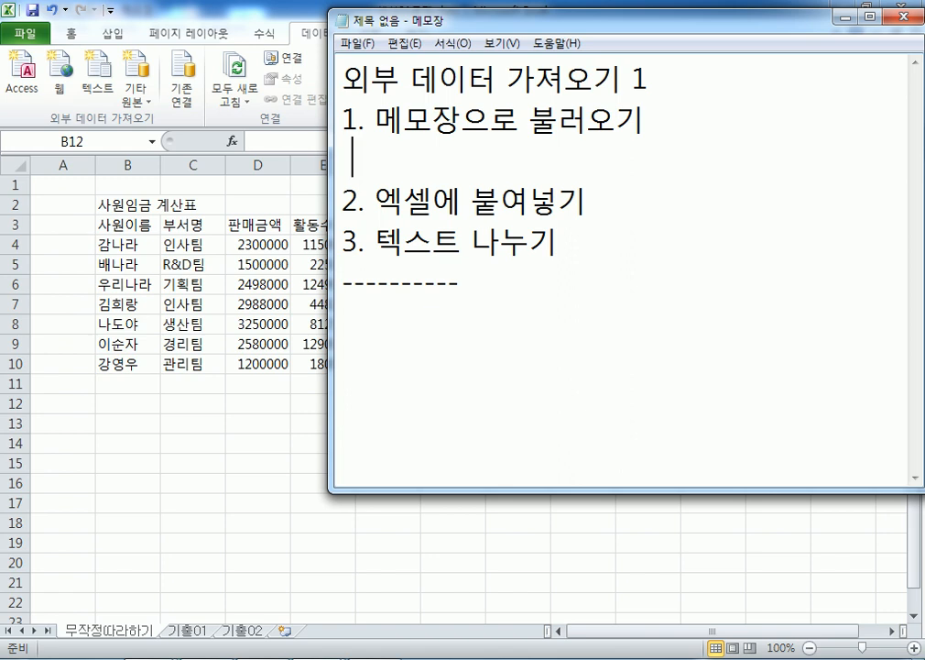
pyautogui.write('시작 >?')
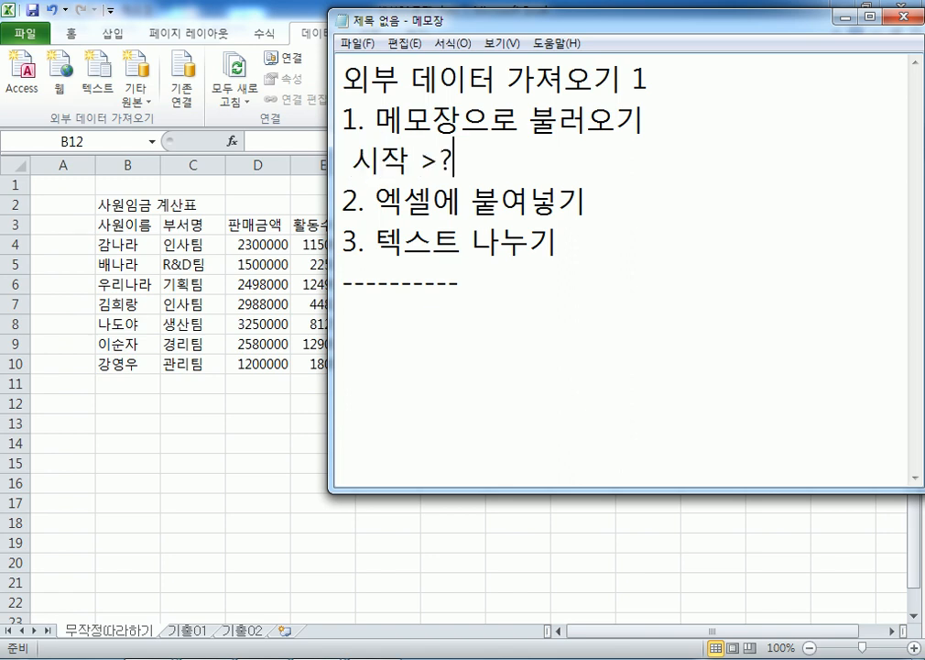
pyautogui.press('BackSpace')
pyautogui.write('컴')
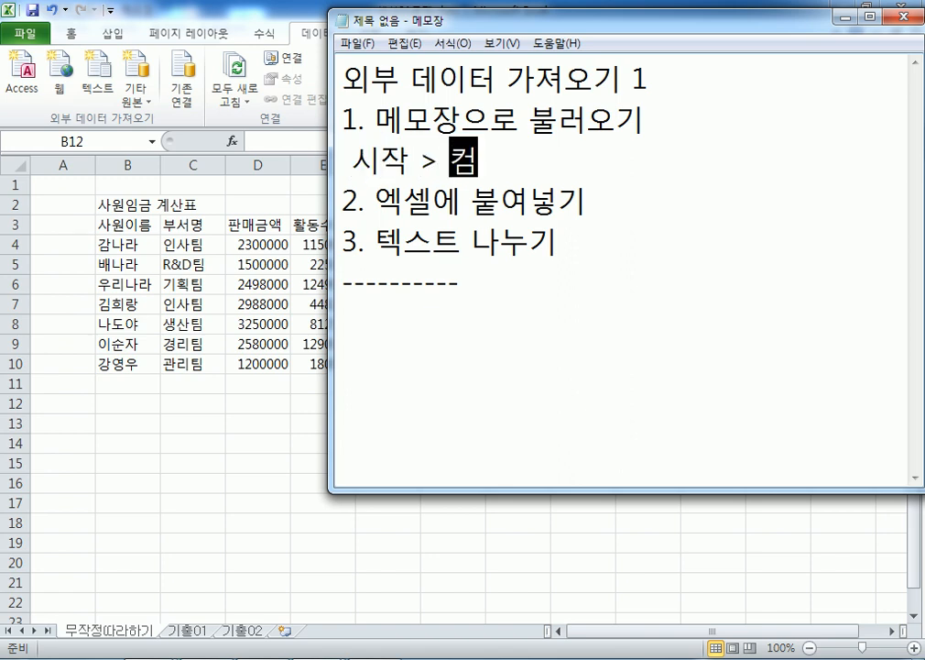
pyautogui.write('퓨터 > C')
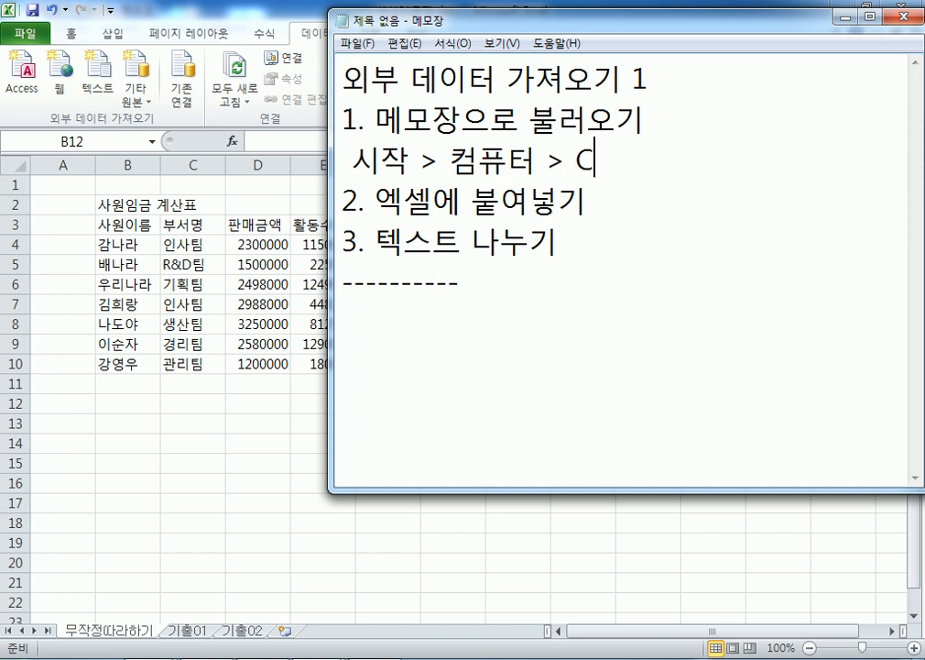
pyautogui.write('드라이브')
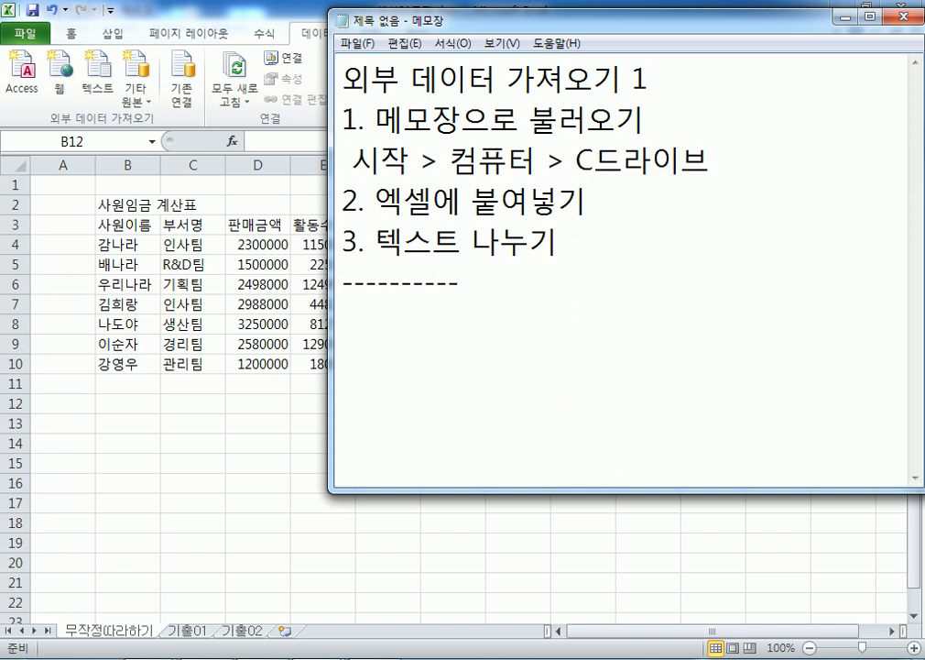
# - Extend the path line in the note with " > OA폴더(시험장에서는)"
pyautogui.write(' > OA폴더')
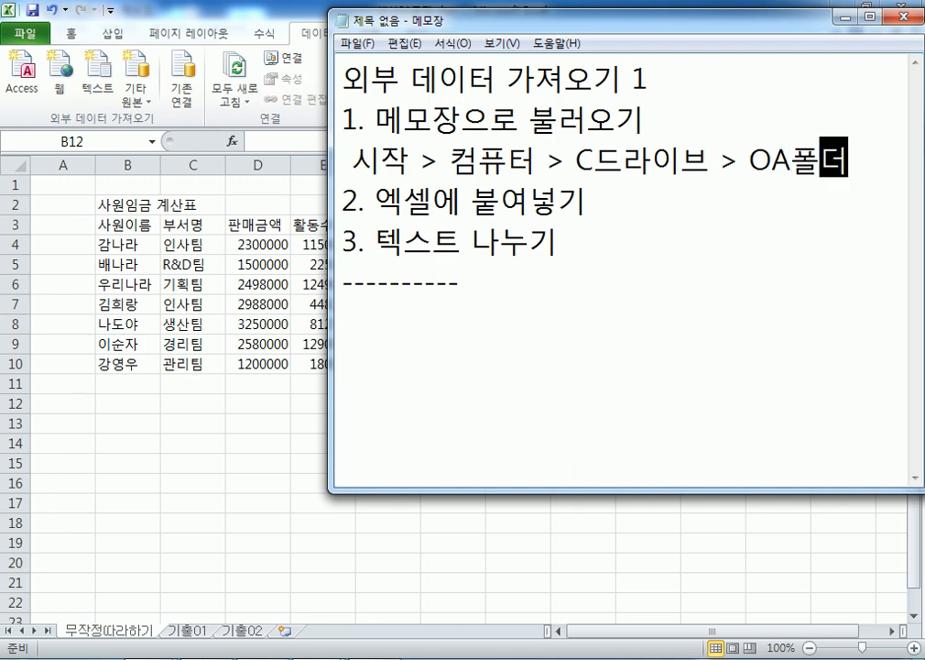
pyautogui.write('(TLGJ')
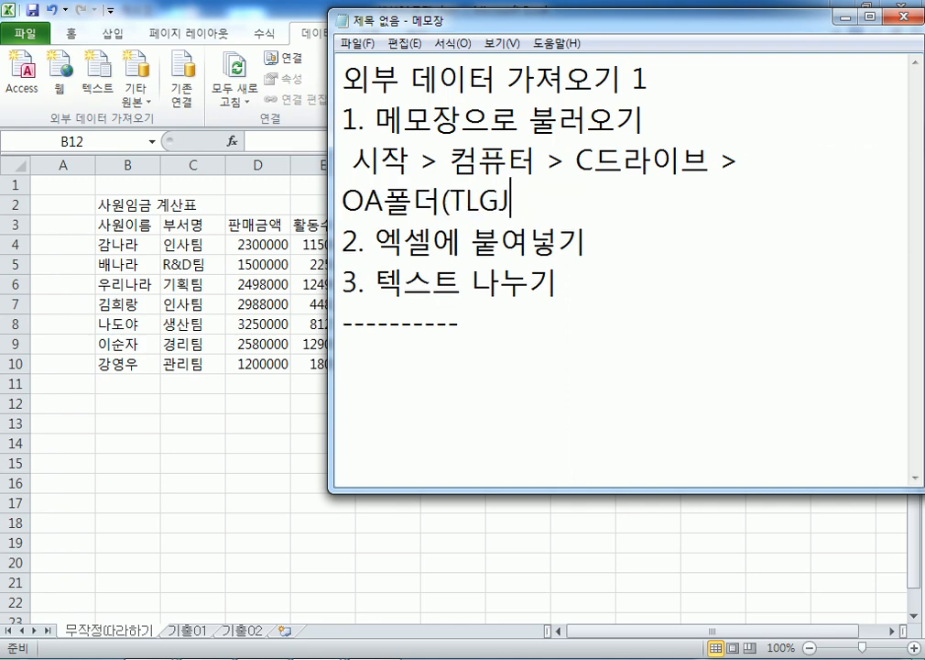
pyautogui.press('BackSpace')
pyautogui.press('BackSpace')
pyautogui.press('BackSpace')
pyautogui.press('BackSpace')
pyautogui.write('시험장')
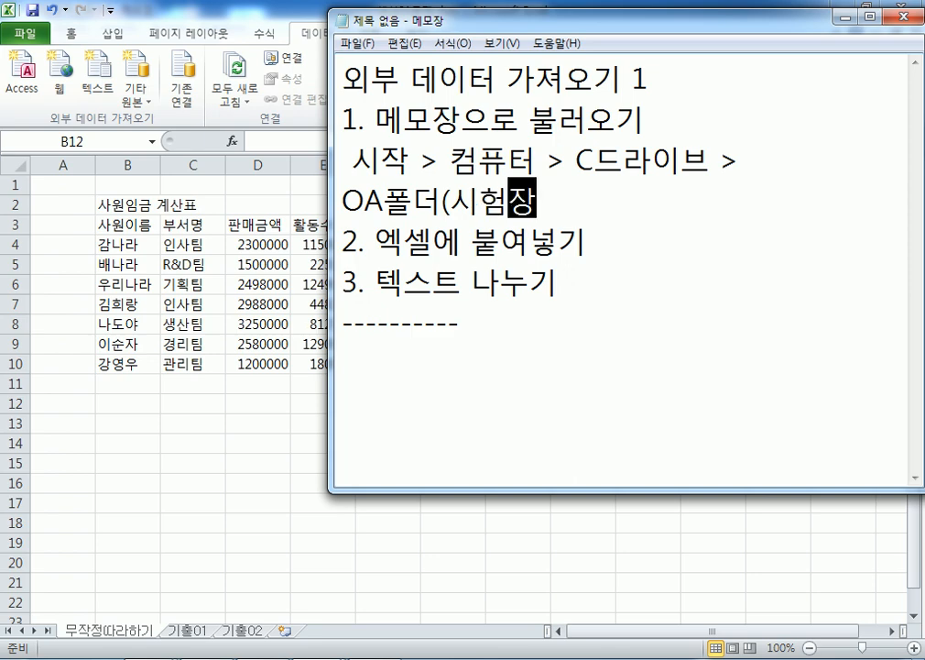
pyautogui.write('에서는)')
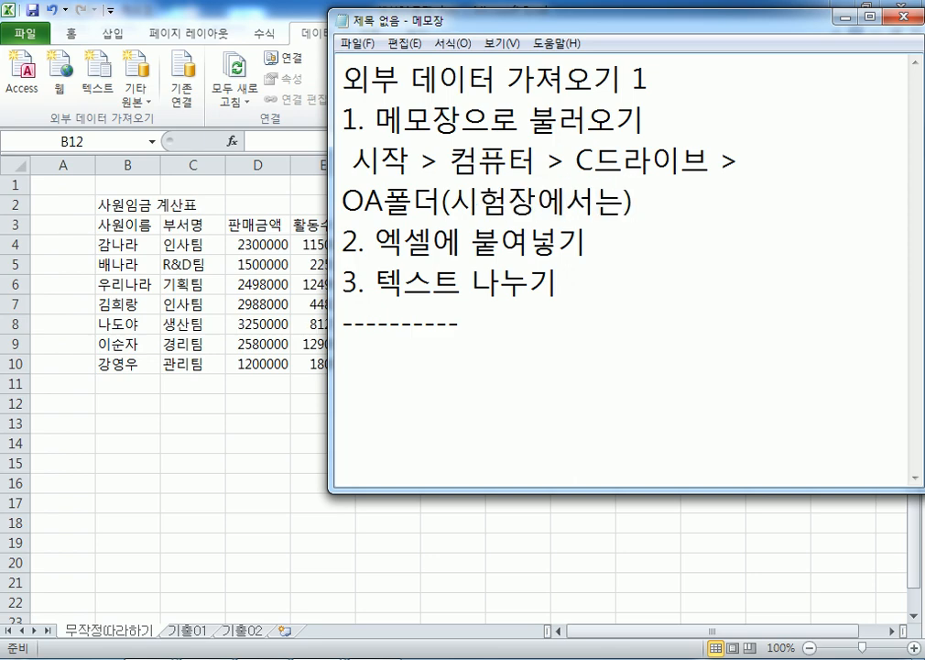
# - Extend the path line under the note's first item with "/길벗컴활2급 > 01섹션 >"
pyautogui.write('/')
pyautogui.write('길벗컴')
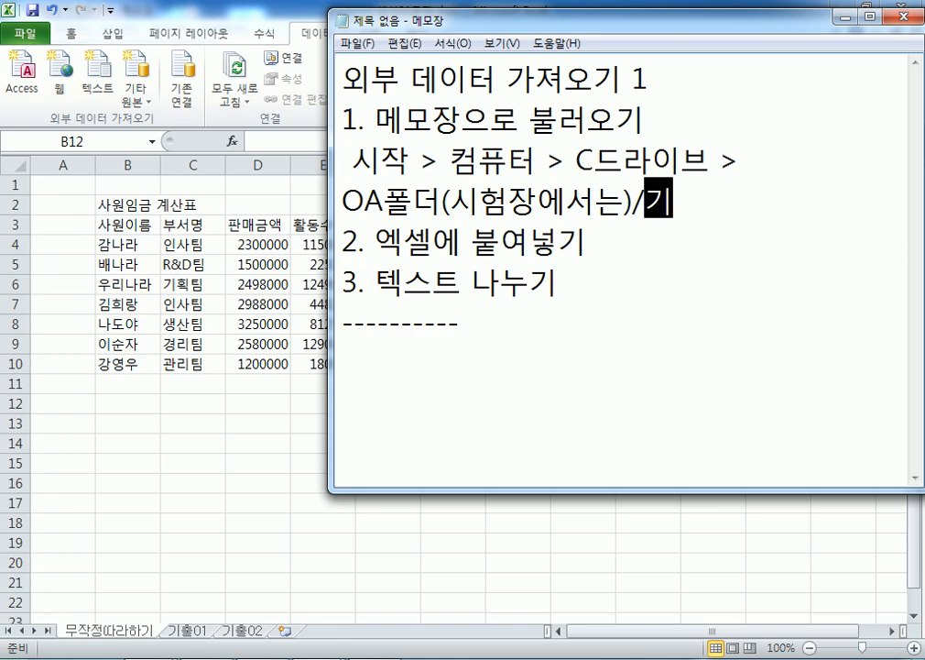
pyautogui.write('활2급 ')
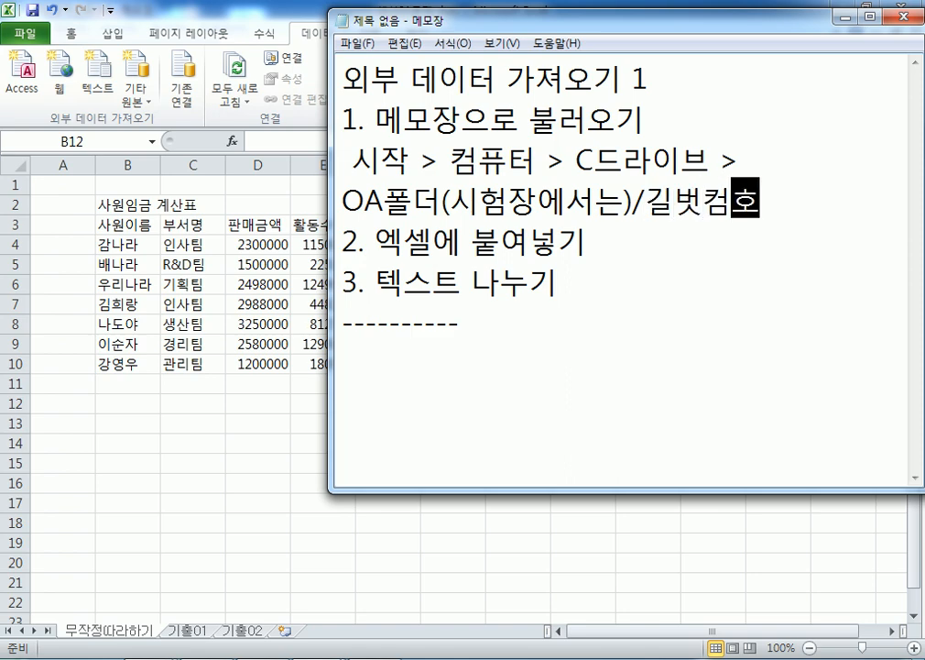
pyautogui.write('> 섹션')
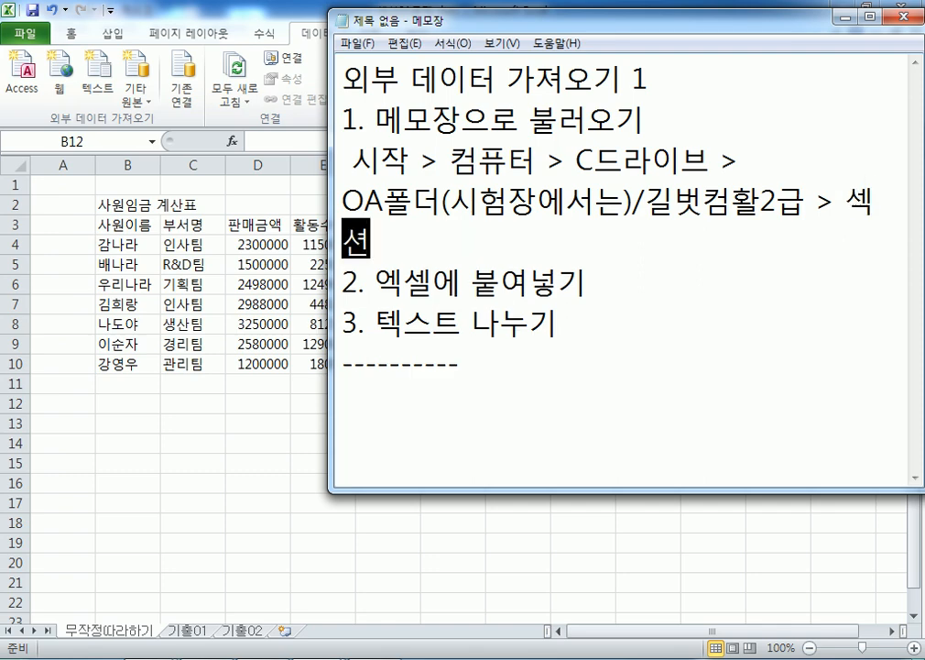
pyautogui.press('Left')
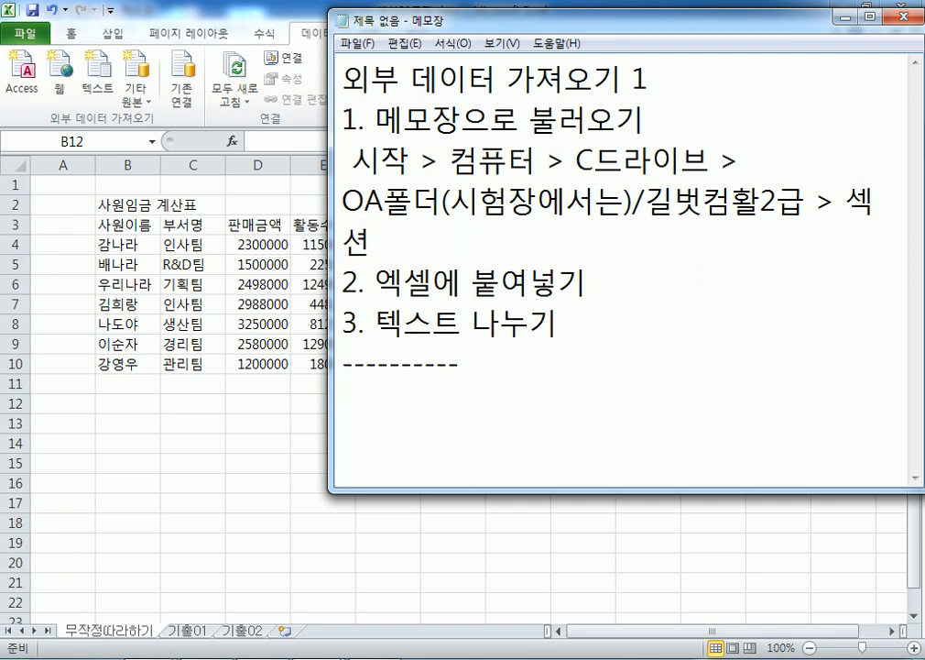
pyautogui.press('Left')
pyautogui.press('Left')
pyautogui.press('Right')
pyautogui.write('0')
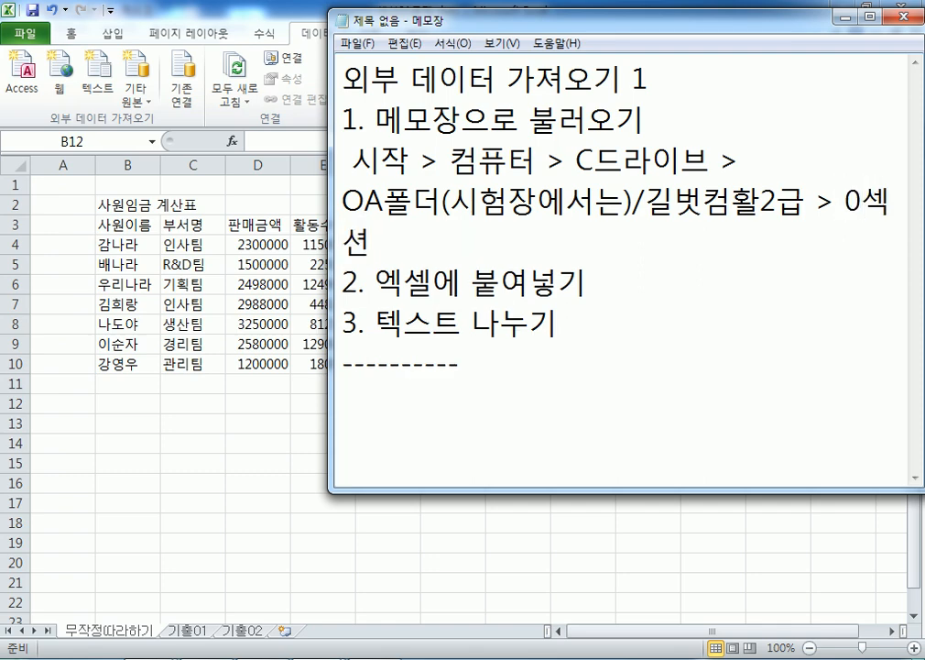
pyautogui.write('1')
pyautogui.write(' >')
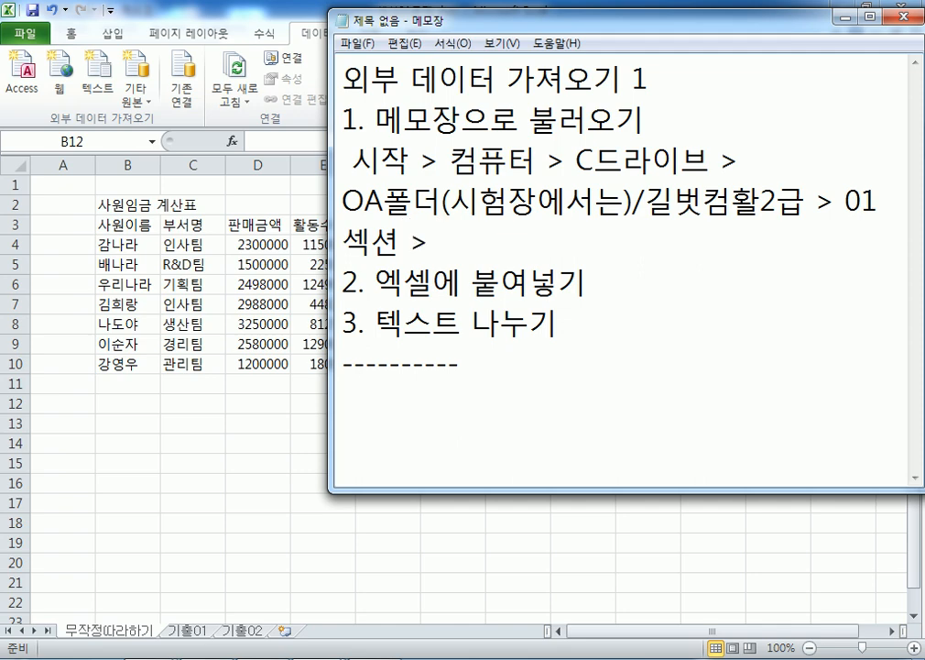
# - Append the file name "사원임금계산표" to the end of the path line
pyautogui.write(' TKD')
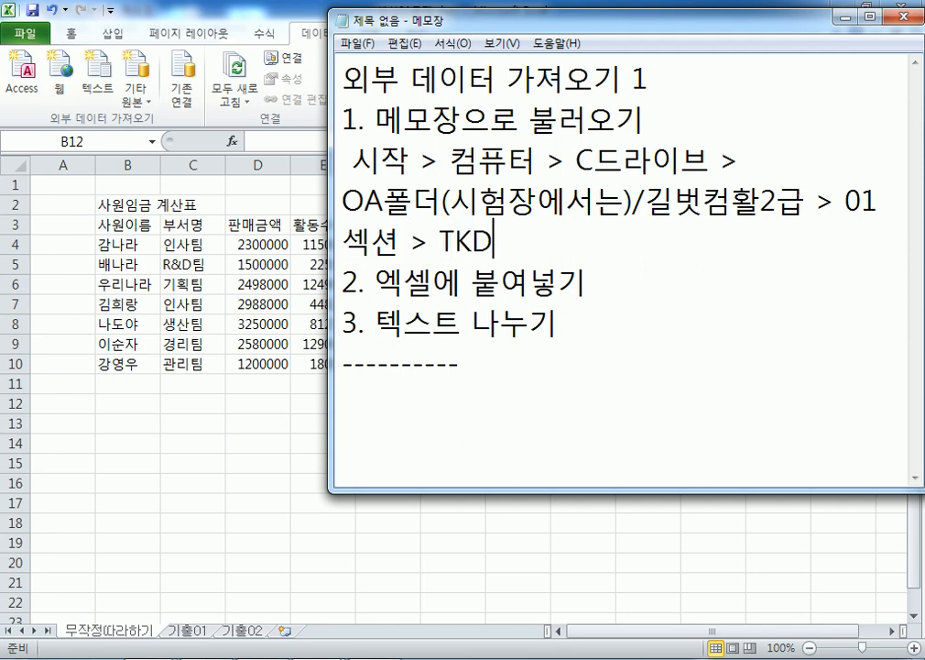
pyautogui.press('BackSpace')
pyautogui.press('BackSpace')
pyautogui.press('BackSpace')
pyautogui.press('capslock')
pyautogui.write('산ㅜ언')
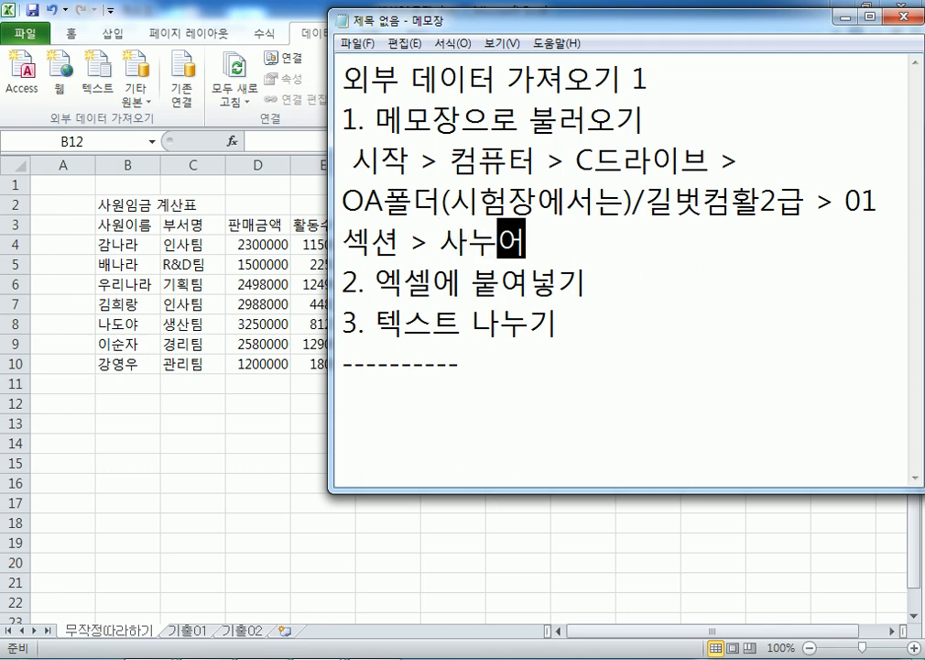
pyautogui.press('BackSpace')
pyautogui.press('BackSpace')
pyautogui.press('BackSpace')
pyautogui.press('BackSpace')
pyautogui.write('워ㄴ임금계산')
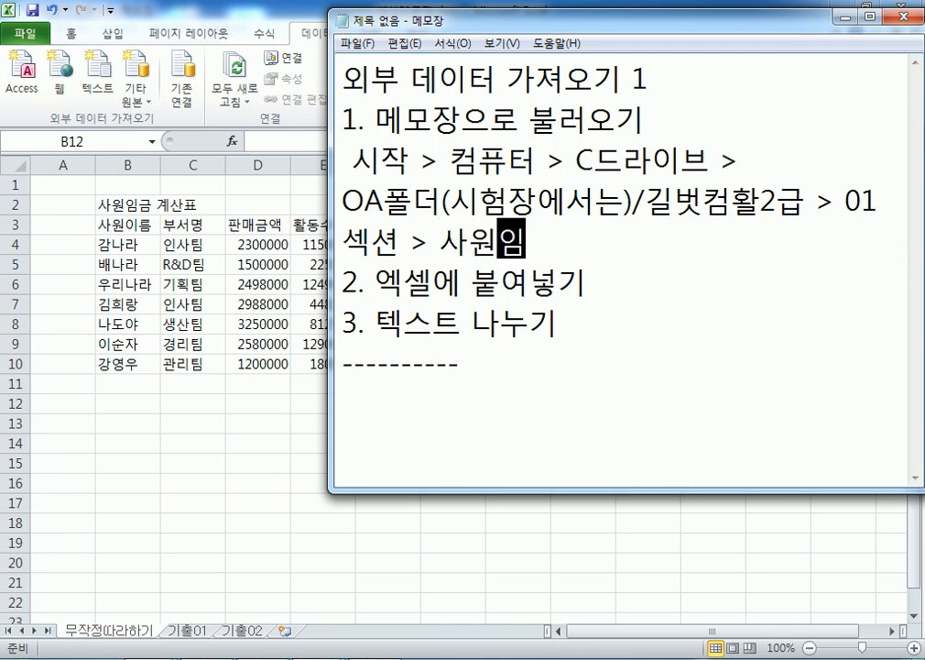
pyautogui.write('표')
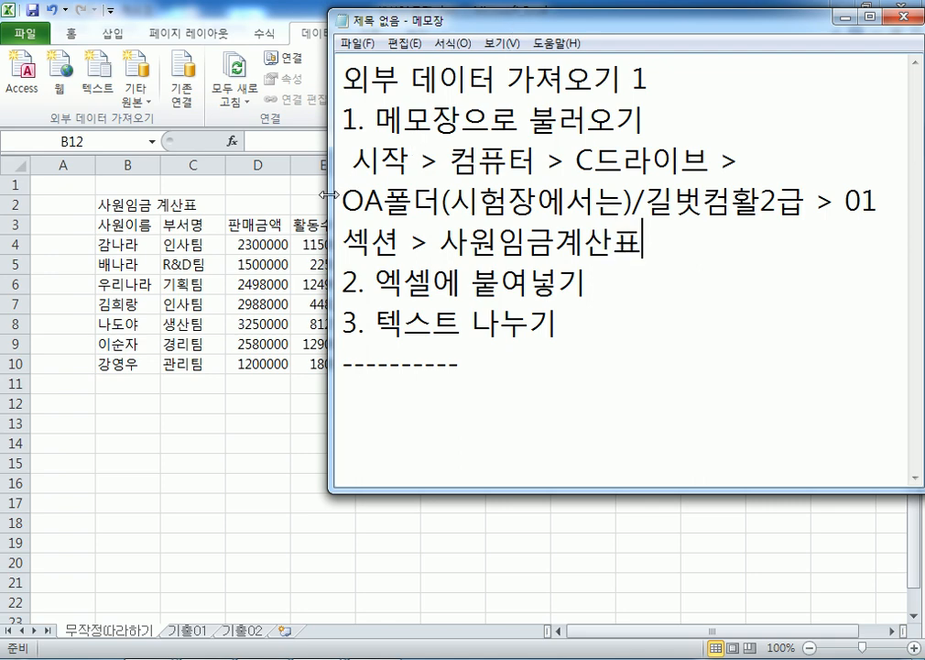
# - Widen the Notepad window and finish the path line with " > 복사"
pyautogui.moveTo(330, 192); pyautogui.dragTo(49, 192)
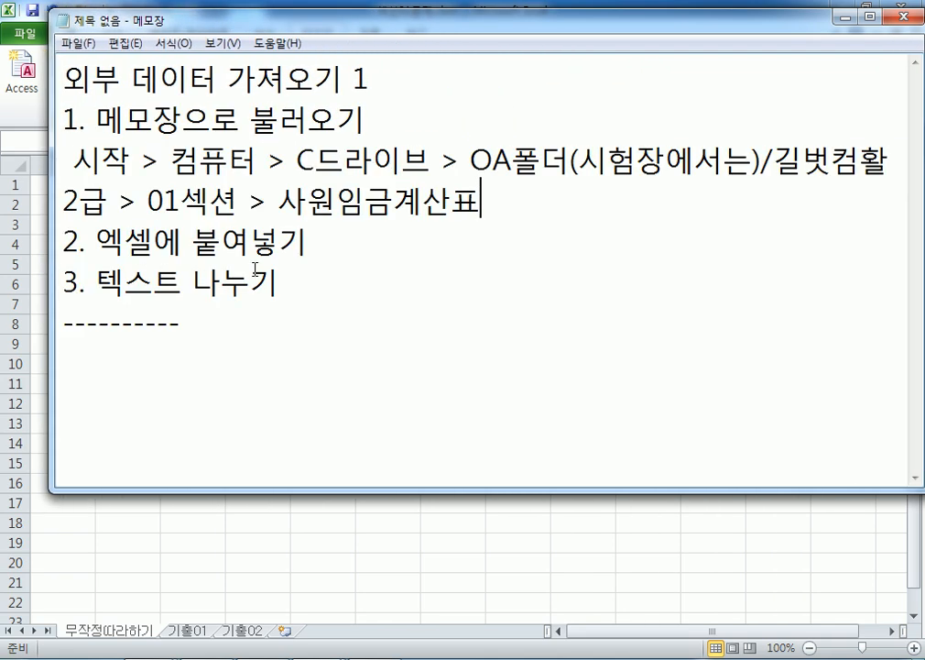
pyautogui.click(364, 242)
pyautogui.press('Up')
pyautogui.press('End')
pyautogui.write('> 복사')
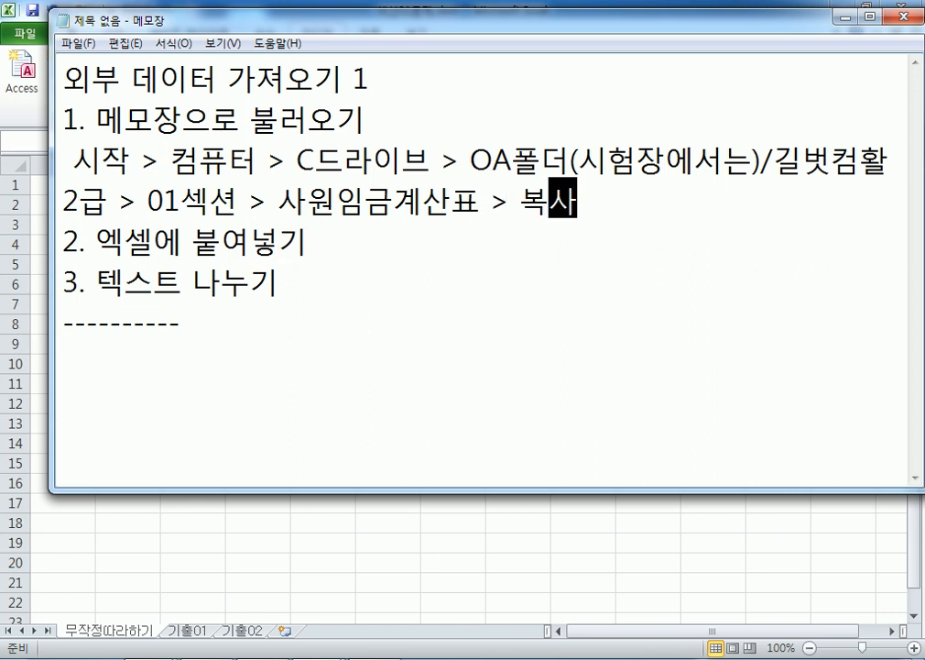
# - Separate the three numbered items of the note with blank lines
pyautogui.press('Return')
pyautogui.press('Down')
pyautogui.press('Down')
pyautogui.press('Return')
pyautogui.press('Down')
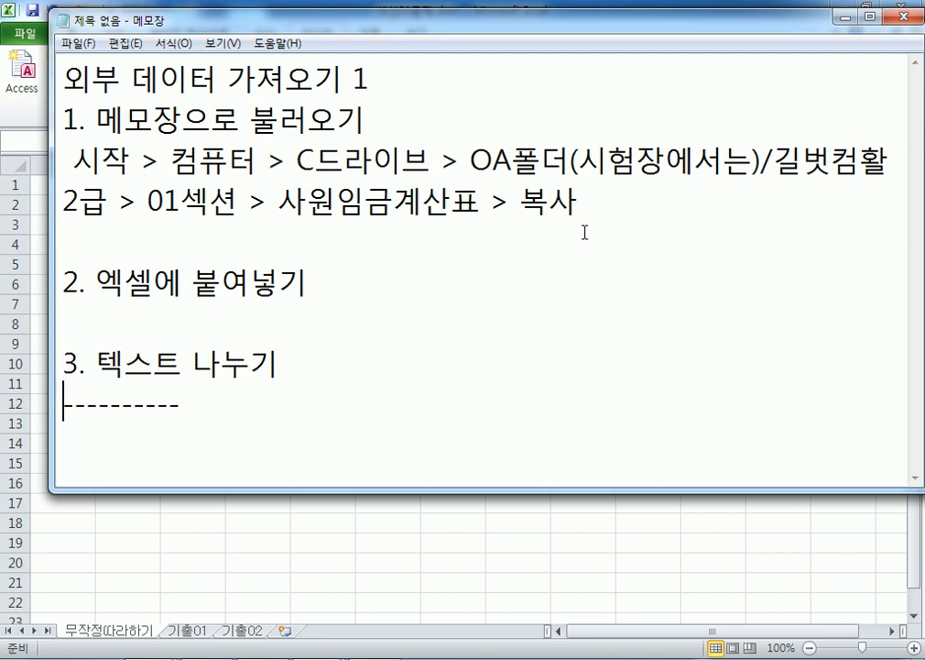
# - Add the line "B2셀 선택 > 붙여넣기" directly below item 2 of the note
pyautogui.press('Up')
pyautogui.press('Up')
pyautogui.press('Up')
pyautogui.press('End')
pyautogui.press('Return')
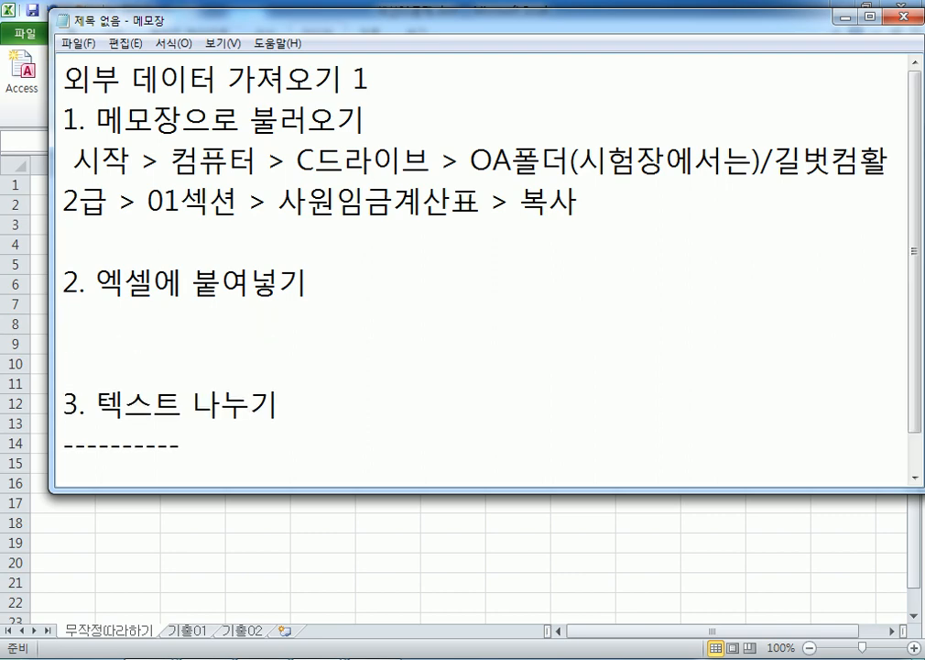
pyautogui.write('B2TP')
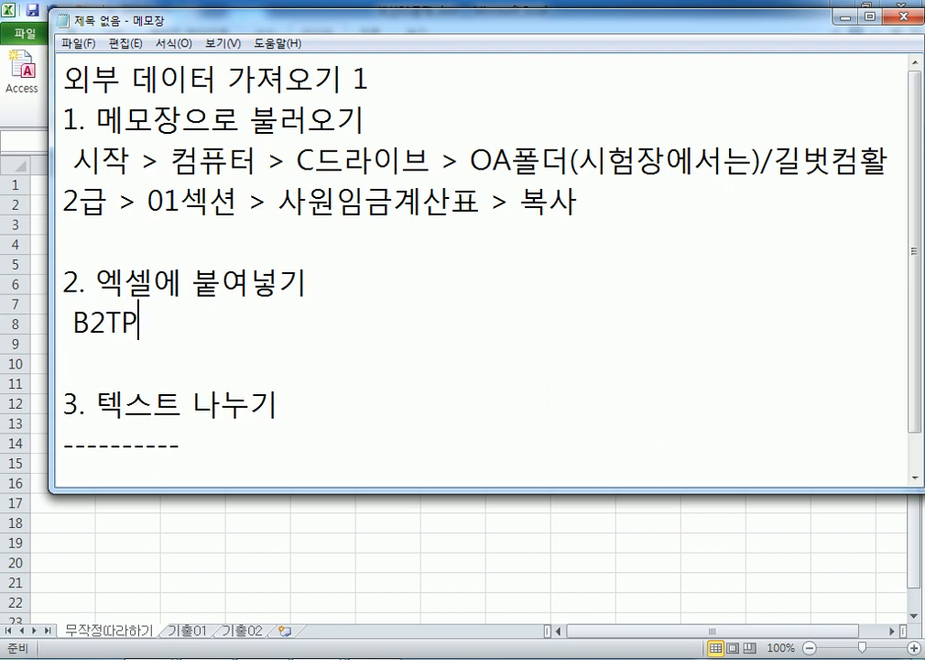
pyautogui.press('BackSpace')
pyautogui.press('BackSpace')
pyautogui.write('셀 선택')
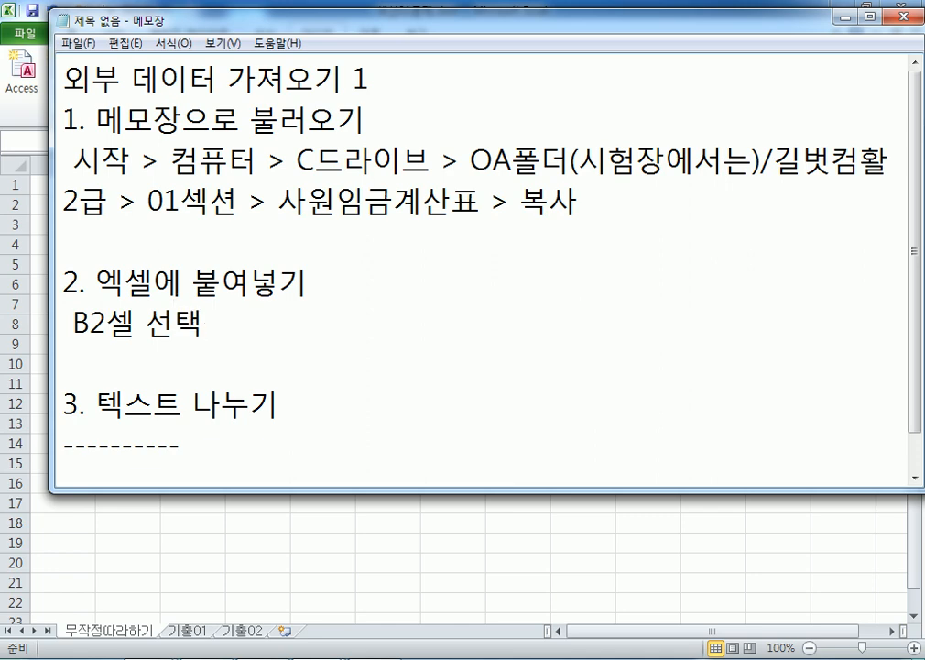
pyautogui.write('> ㅂ')
pyautogui.write('붙여넣기')
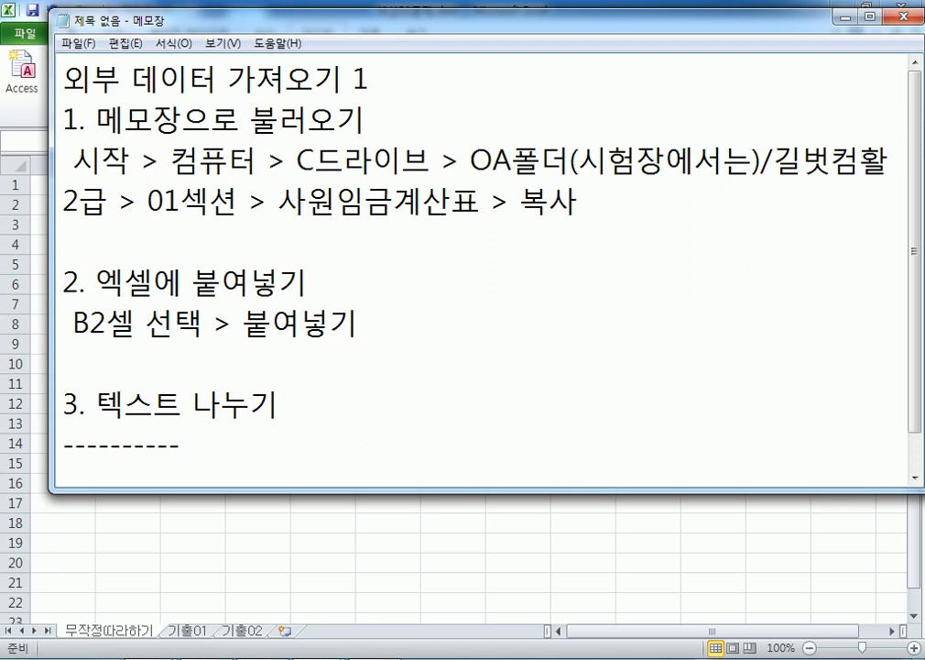
# - Insert new lines below item 3, "텍스트 나누기", and write "데이터 메뉴탭 >" there
pyautogui.click(414, 413)
pyautogui.press('Return')
pyautogui.press('Return')
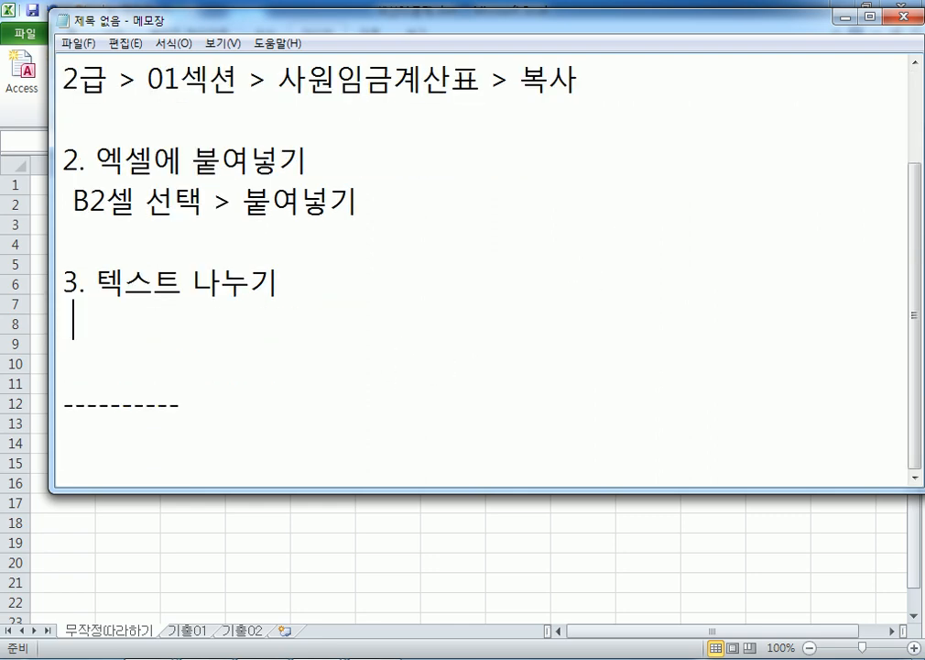
pyautogui.write('데이터')
pyautogui.hotkey('alt', 'Tab')
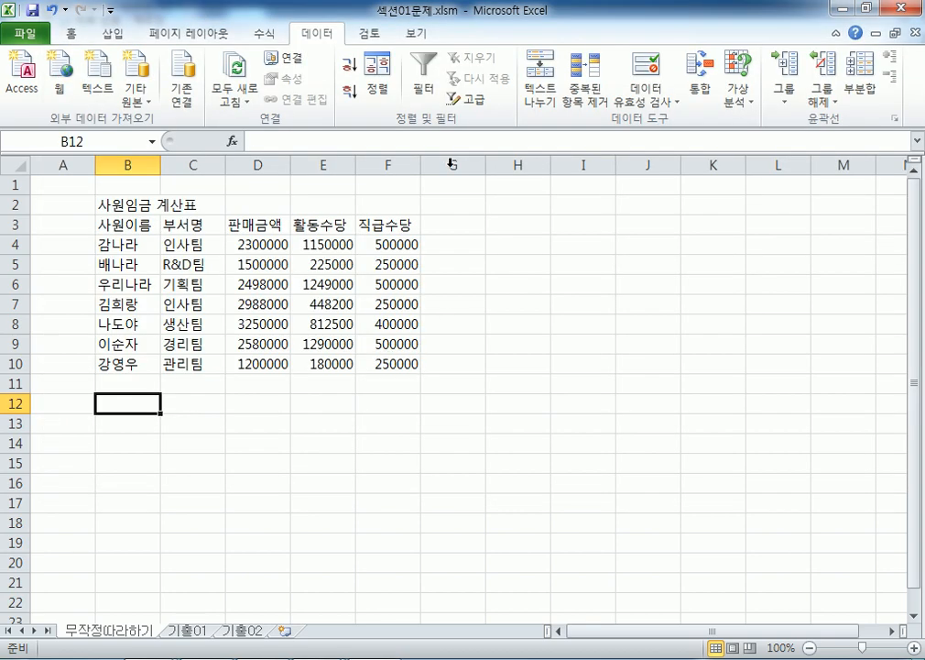
pyautogui.hotkey('alt', 'Tab')
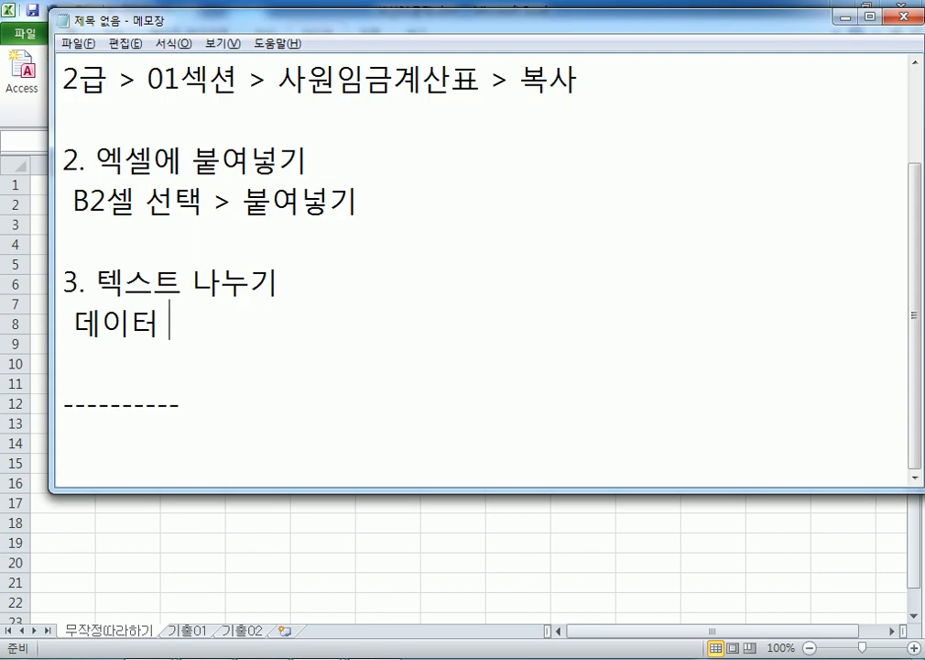
pyautogui.write('ㄴ메')
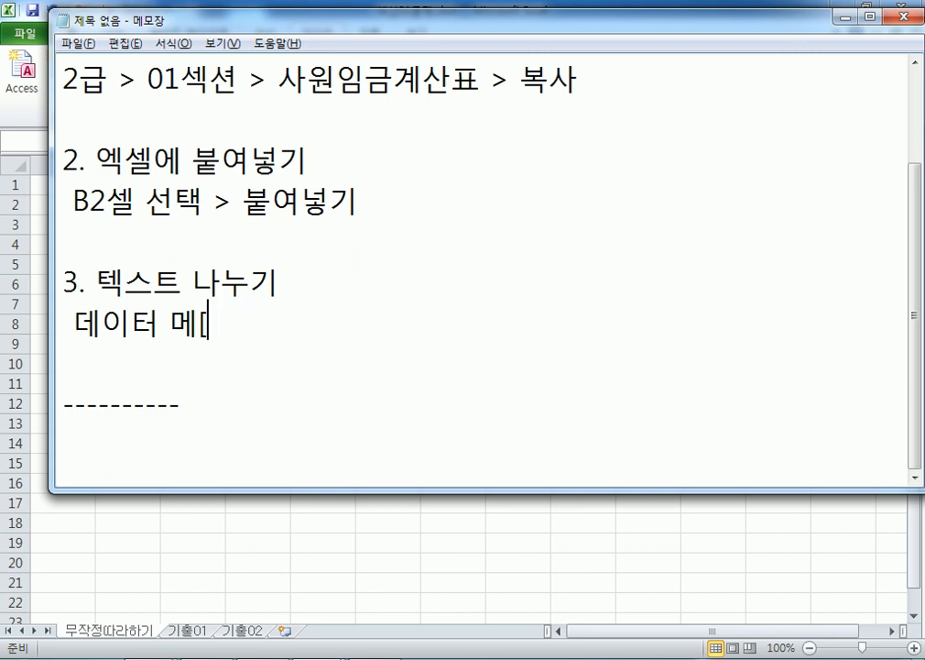
pyautogui.write('뉴탭 >')
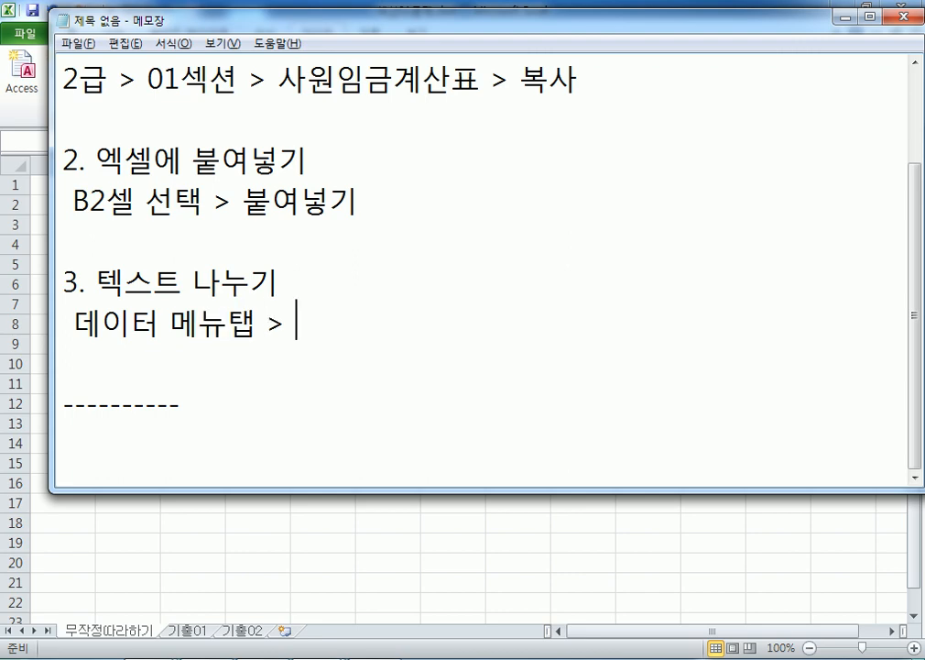
# - Check the Text to Columns command's name in the Excel workbook and append "텍스트 나누기 >" to the line under item 3
pyautogui.hotkey('alt', 'Tab')
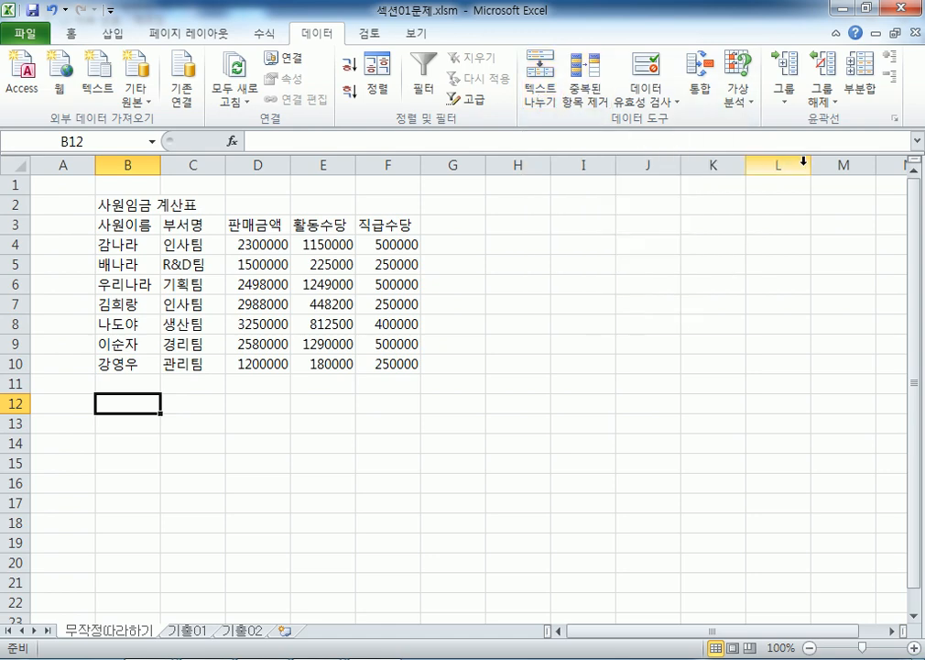
pyautogui.hotkey('alt', 'Tab')
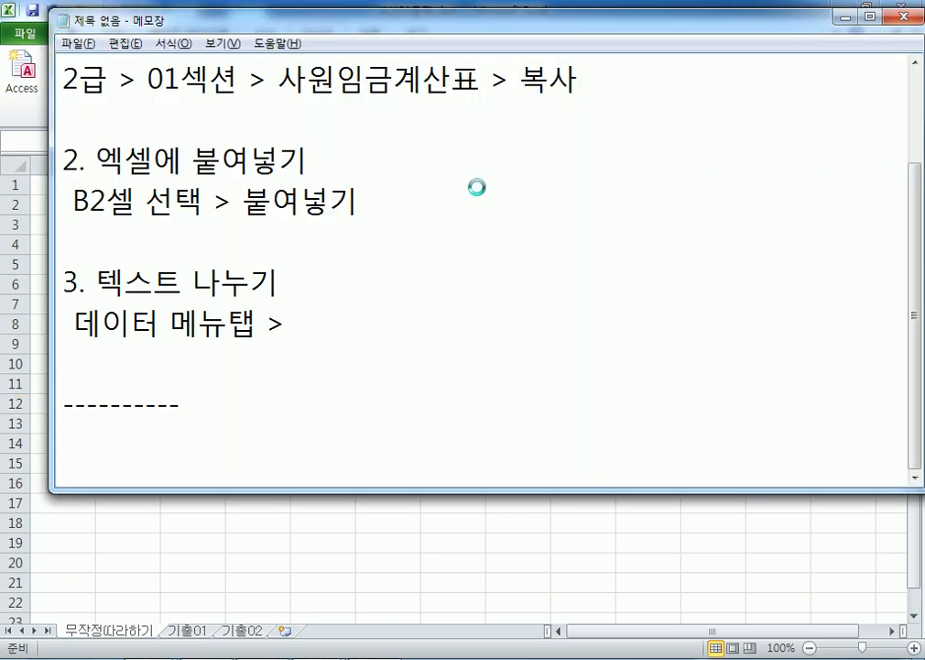
pyautogui.hotkey('alt', 'Tab')
pyautogui.press('Escape')
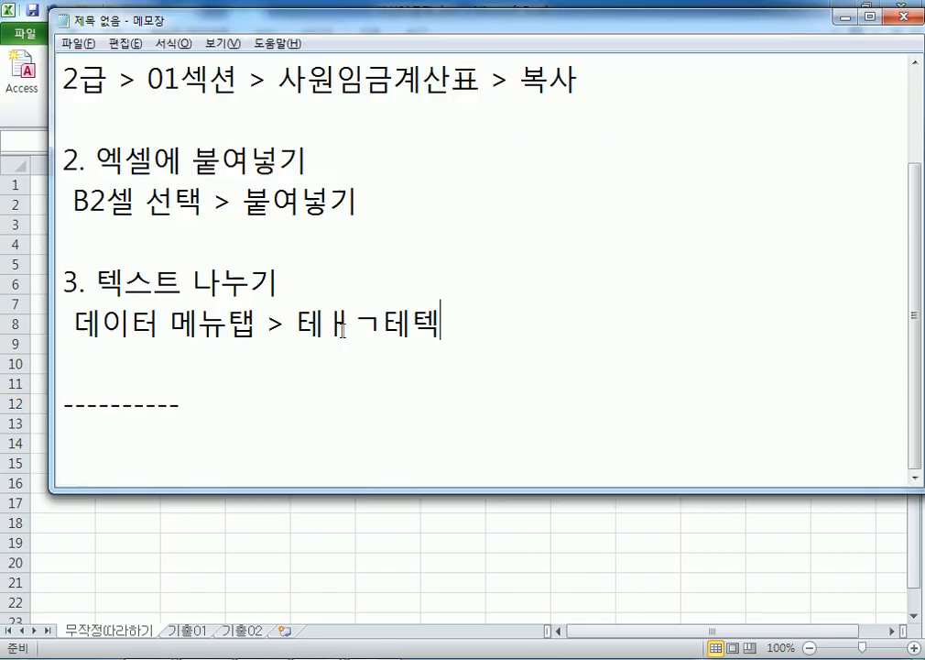
pyautogui.press('BackSpace')
pyautogui.press('BackSpace')
pyautogui.press('BackSpace')
pyautogui.press('BackSpace')
pyautogui.press('BackSpace')
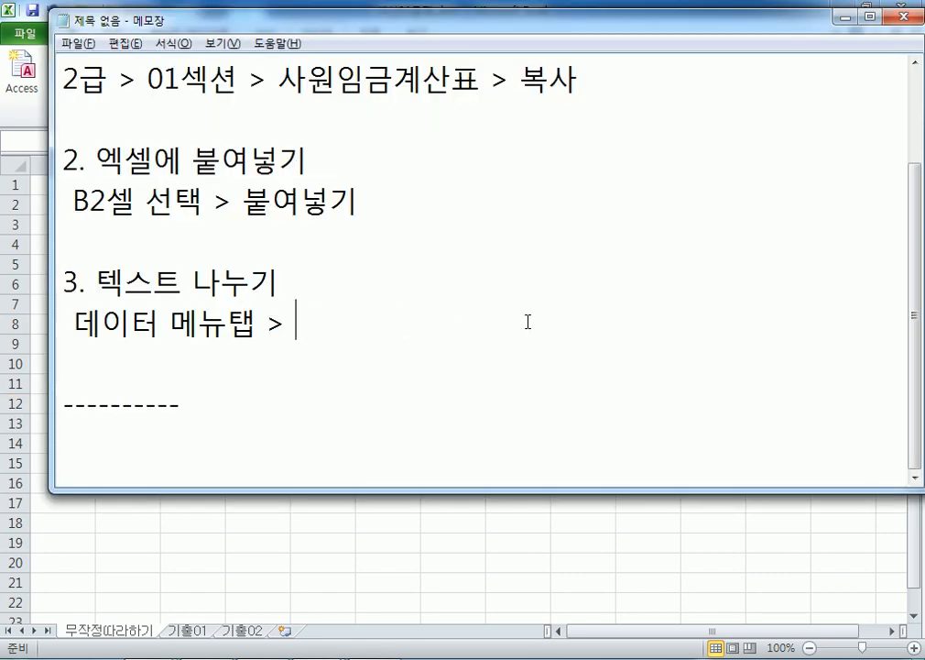
pyautogui.write('택')
pyautogui.press('BackSpace')
pyautogui.press('BackSpace')
pyautogui.write('텍')
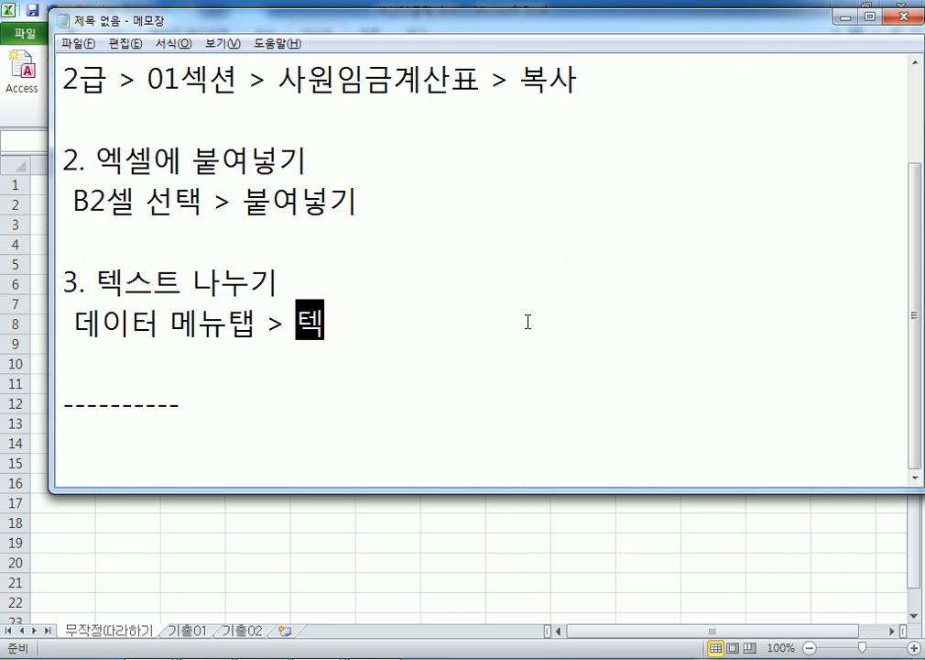
pyautogui.write('스트 난누기 > 맙')
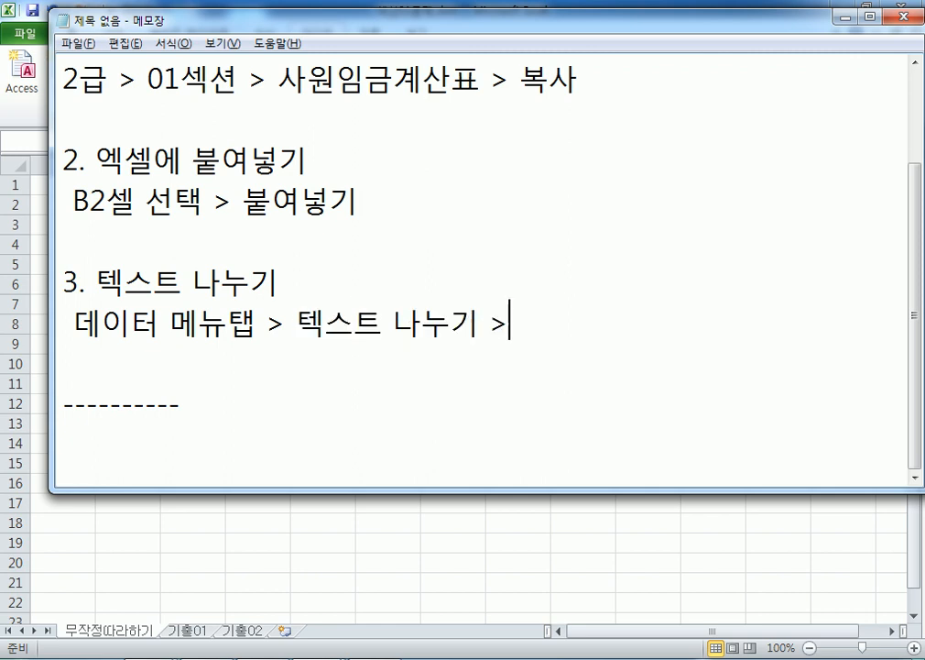
# - Complete the line under item 3 with "마법사에 따라서 > 쉼표(,)"
pyautogui.write('법사')
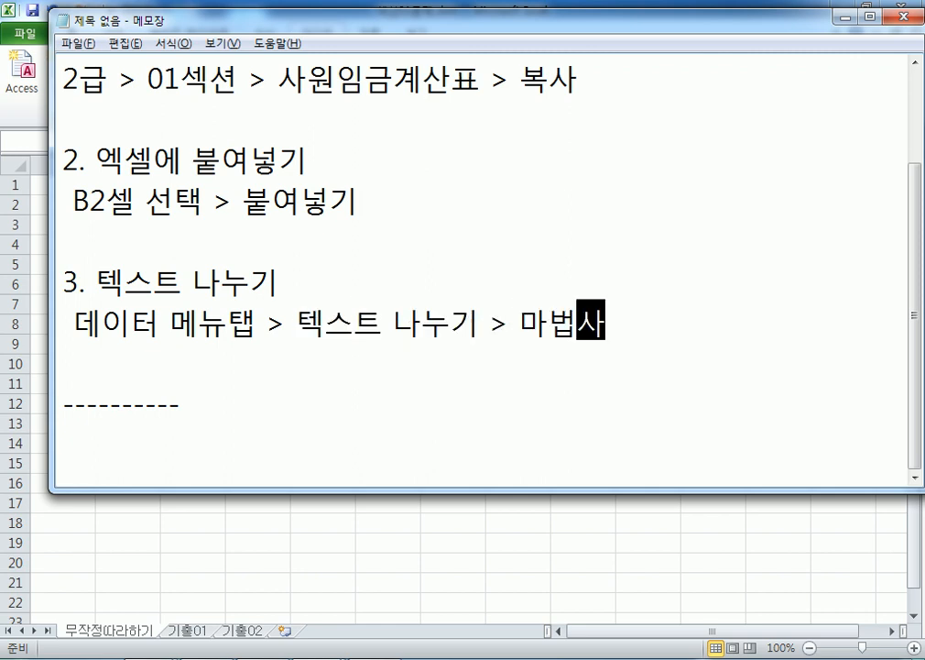
pyautogui.write('에 ㄸ따라')
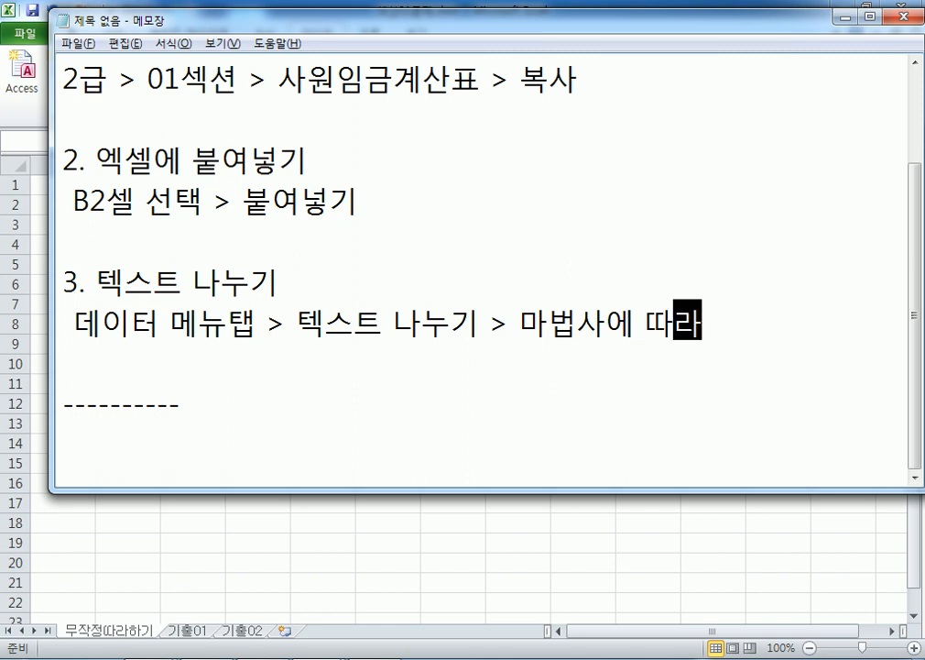
pyautogui.write('서 ')
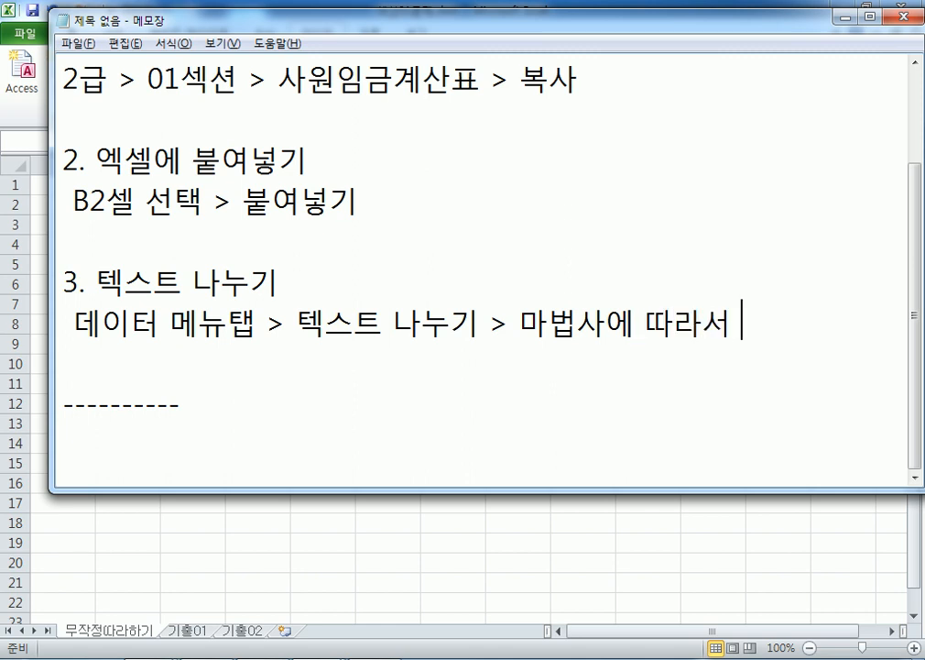
pyautogui.write('> 쉼표')
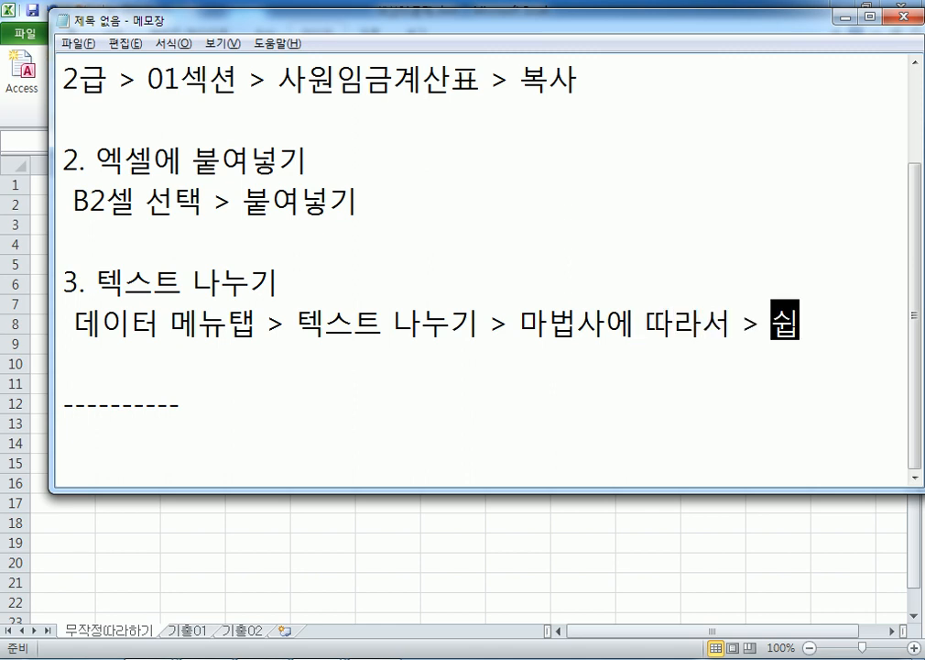
pyautogui.press('BackSpace')
pyautogui.press('BackSpace')
pyautogui.press('BackSpace')
pyautogui.write('쉼표')
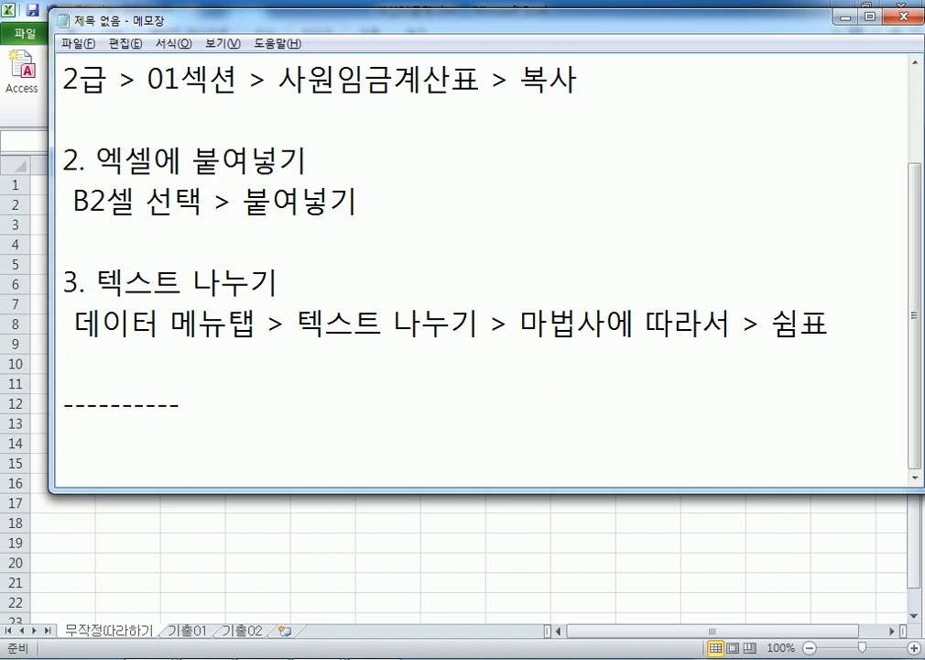
pyautogui.write('(,)')
# - Switch to Excel and close the workbook 섹션01문제.xlsm without saving its changes
pyautogui.hotkey('alt', 'Tab')
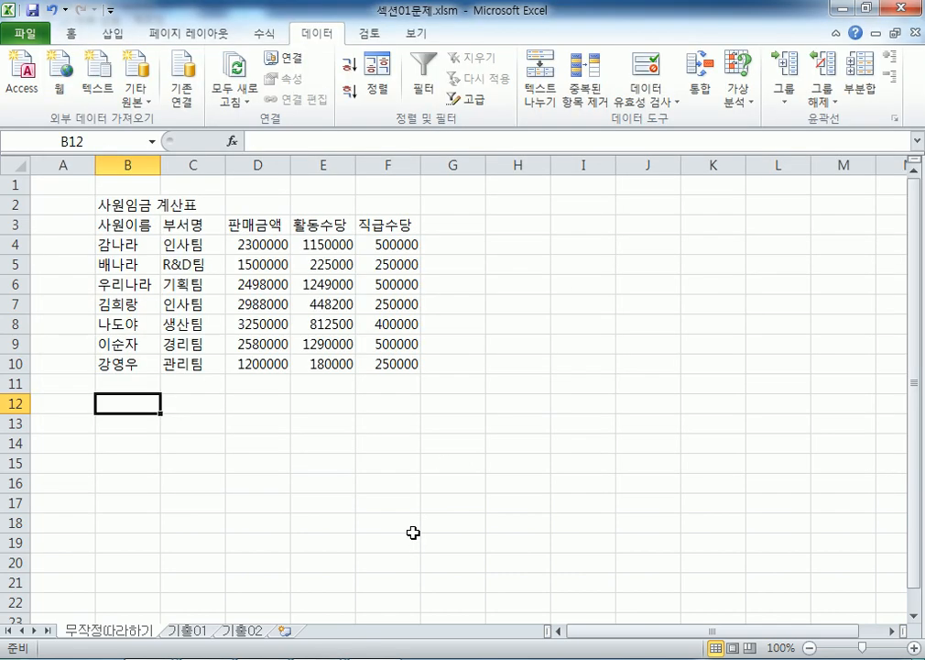
pyautogui.click(916, 34)
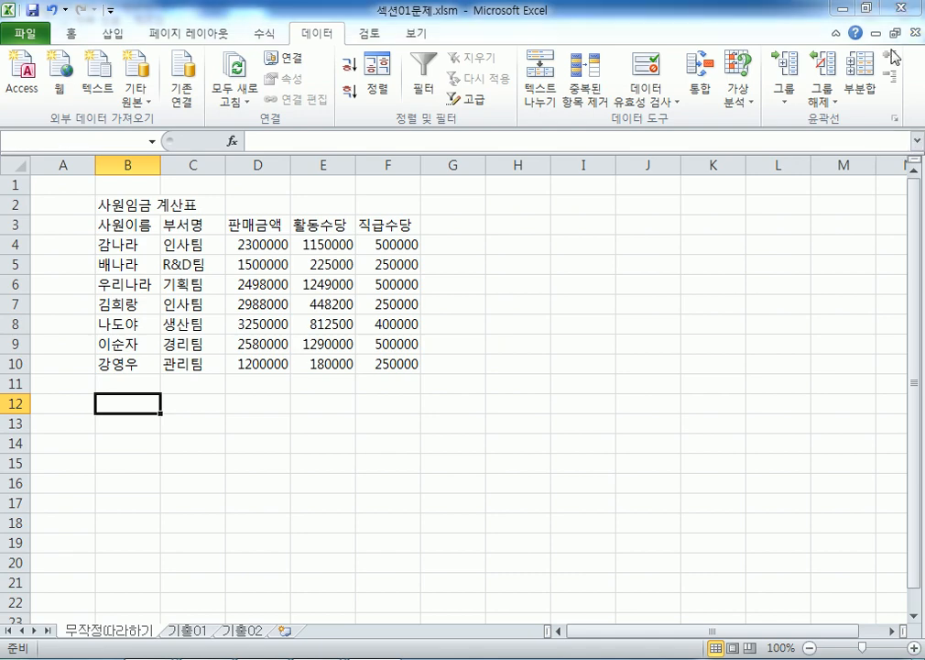
pyautogui.click(476, 359)
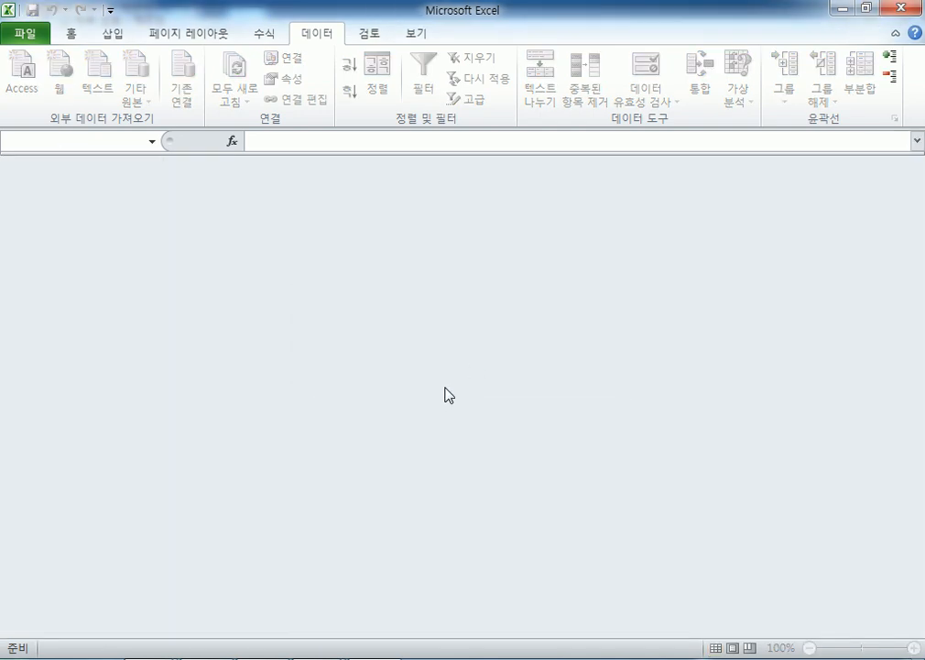
# - Reopen 섹션01문제.xlsm from the recent workbooks and select cell B2 on the sheet 무작정따라하기
pyautogui.click(35, 33)
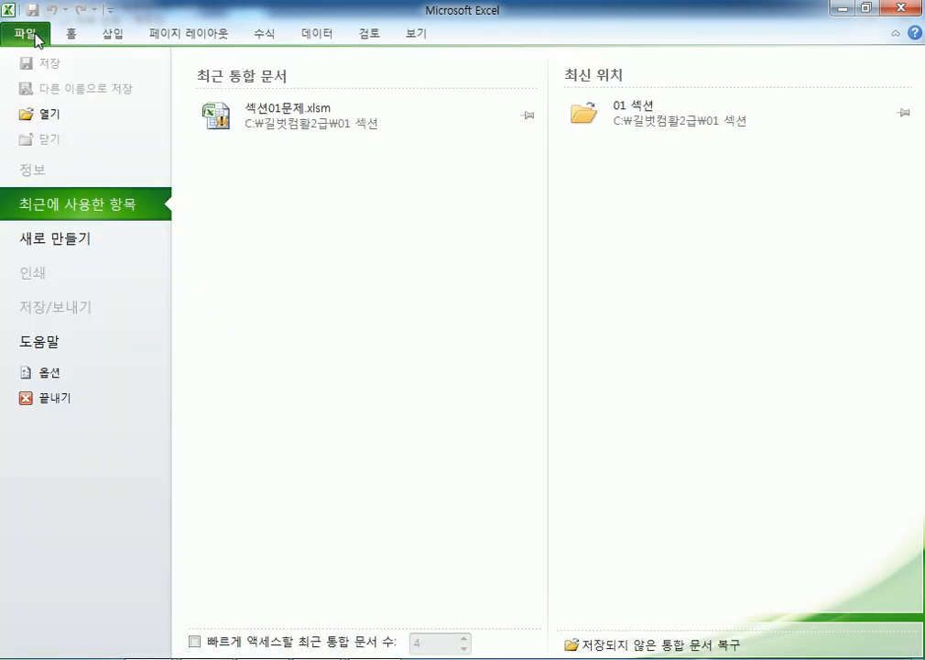
pyautogui.click(303, 123)
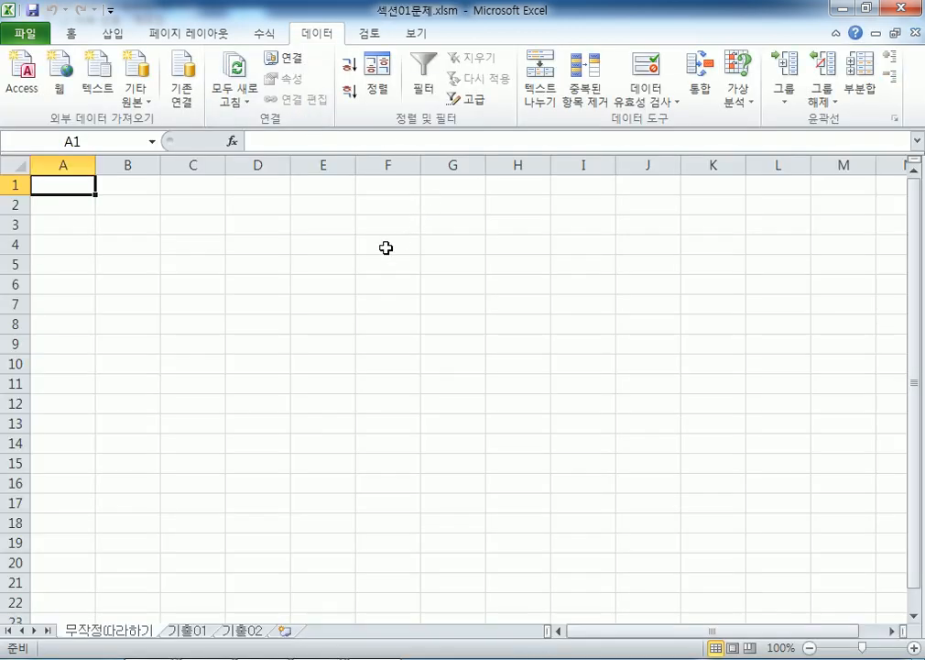
pyautogui.click(131, 207)
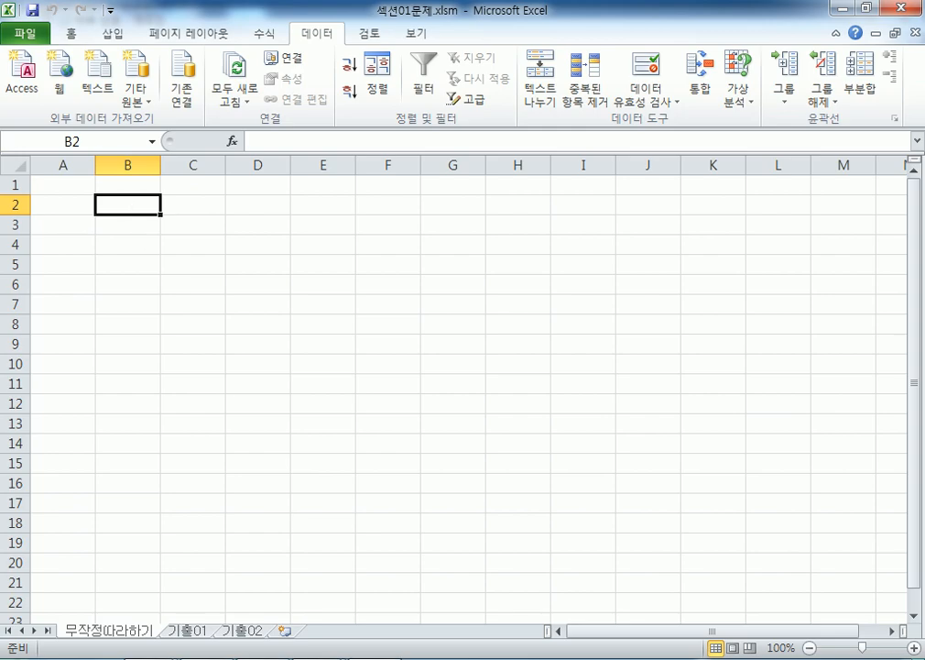
# - Close the Notepad window containing 사원임금계산표.txt
pyautogui.moveTo(405, 653)
pyautogui.click(424, 573)
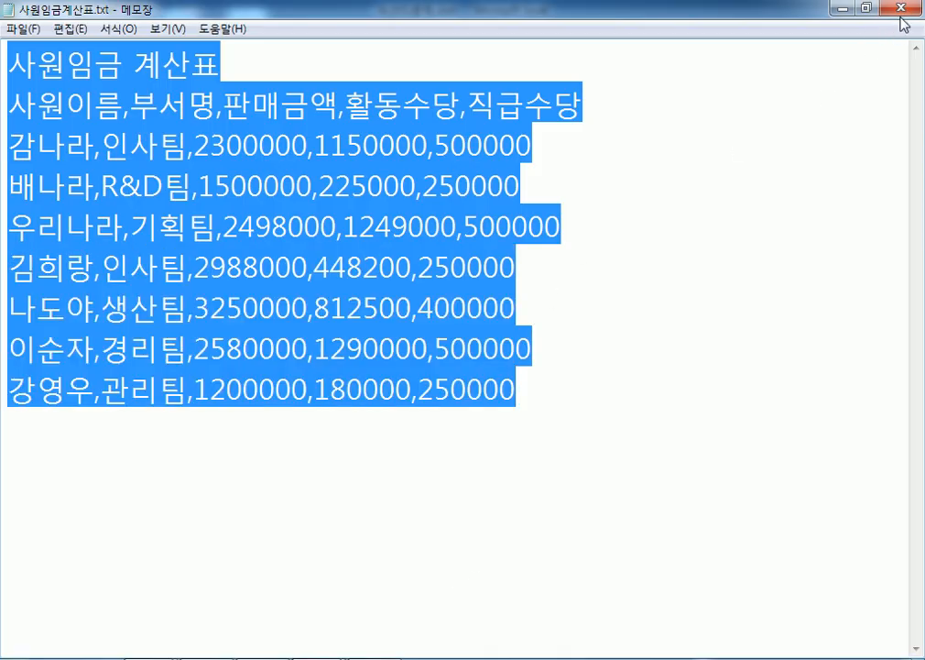
pyautogui.click(901, 8)
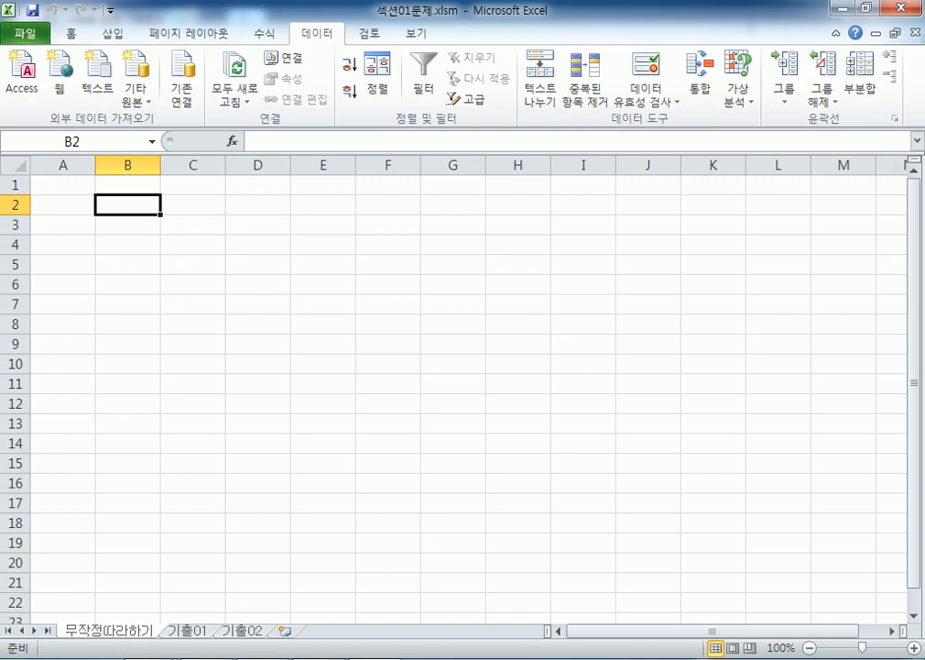
# - Enlarge the untitled note's window and delete the blank line above the dashed separator, leaving the cursor below the separator
pyautogui.click(398, 654)
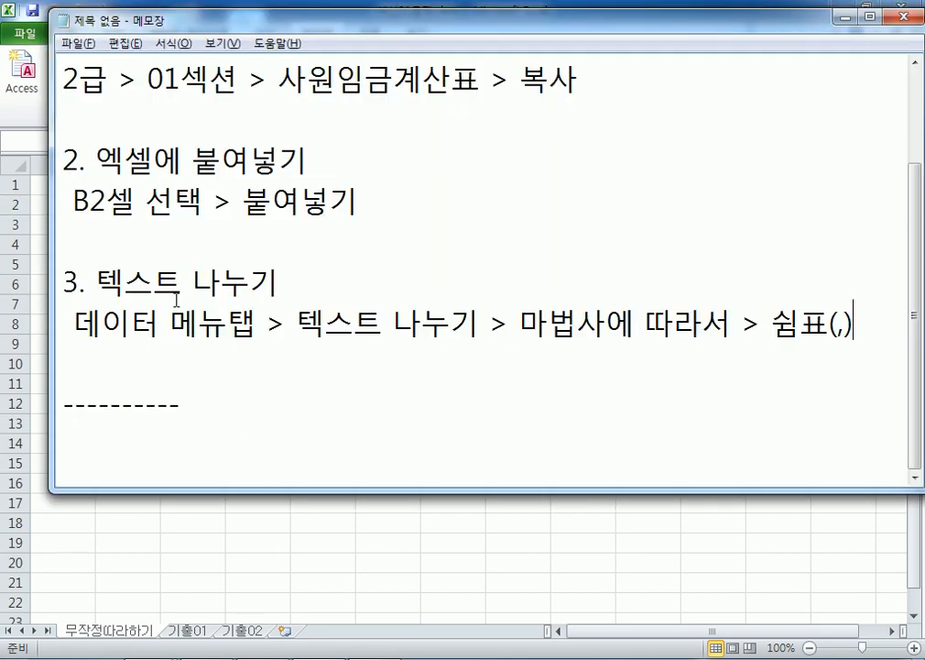
pyautogui.scroll(1, 175, 300)
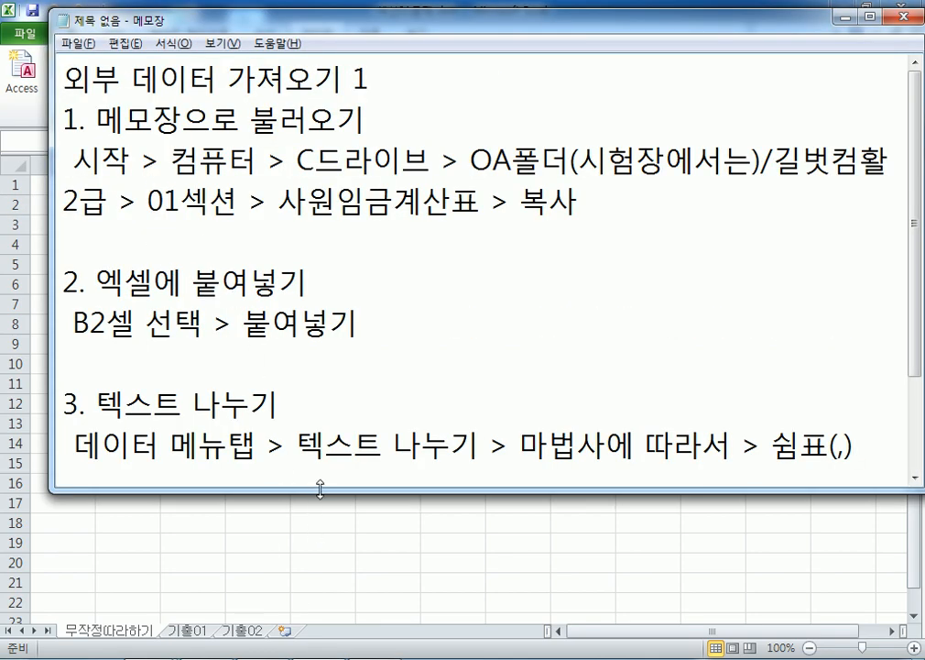
pyautogui.moveTo(320, 490); pyautogui.dragTo(314, 563)
pyautogui.click(220, 483)
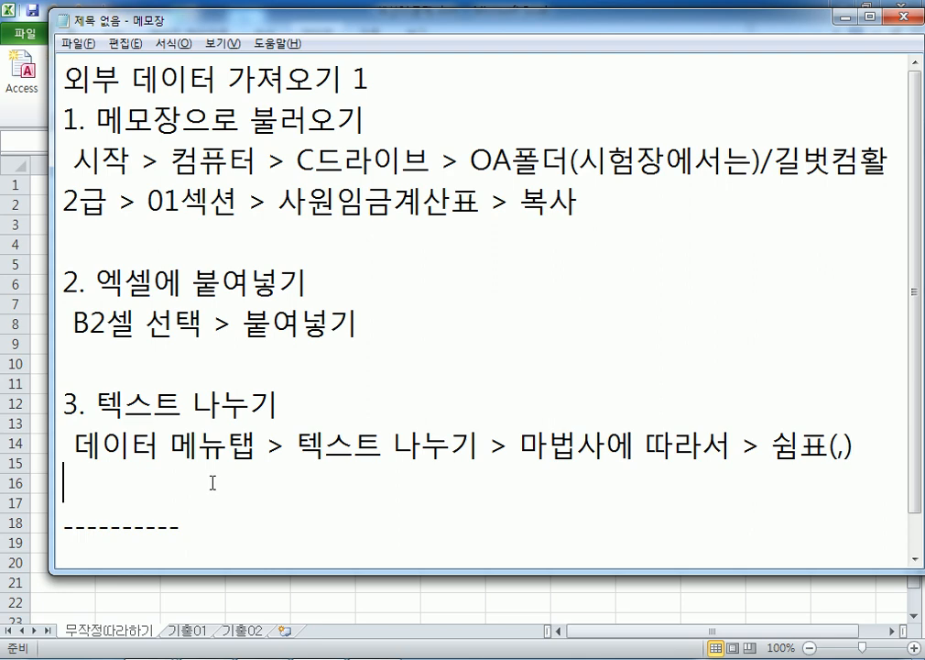
pyautogui.press('Delete')
pyautogui.click(158, 535)
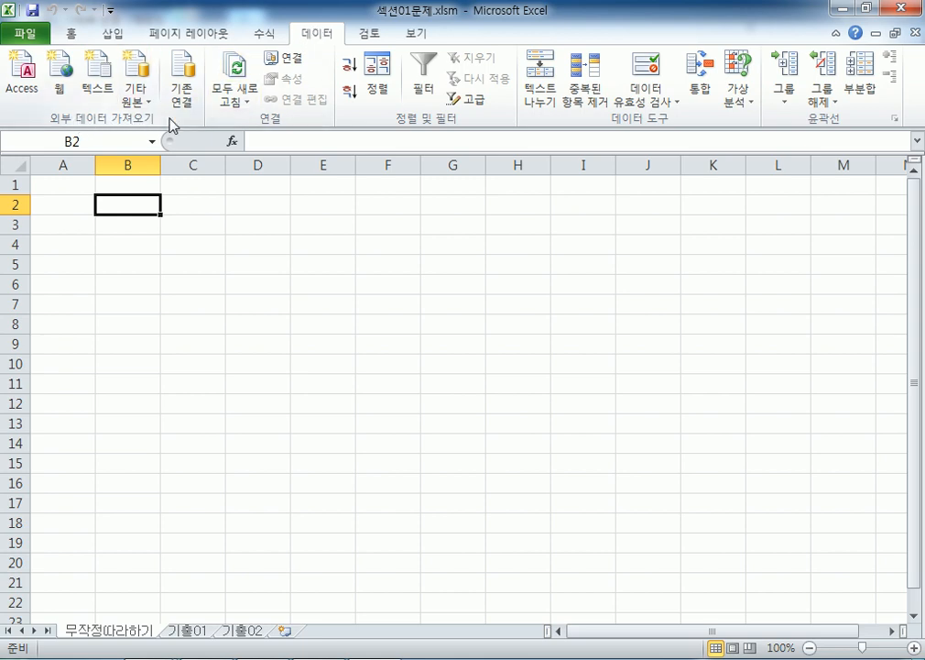
# - Start an external text data import in Excel with the file 사원임금계산표.txt from the 01 섹션 folder
pyautogui.click(100, 82)
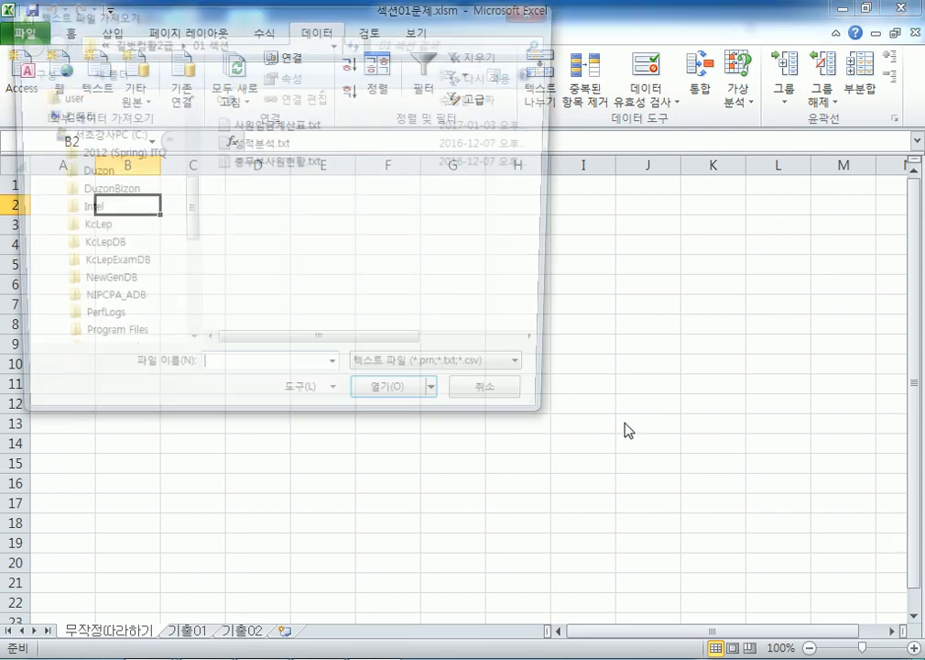
pyautogui.moveTo(210, 25); pyautogui.dragTo(470, 41)
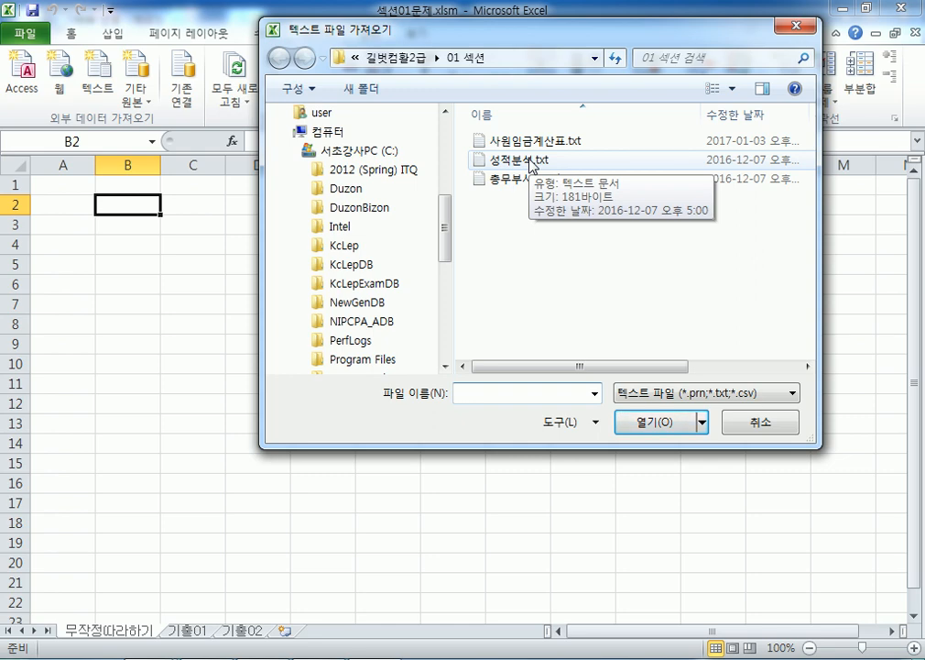
pyautogui.click(628, 140)
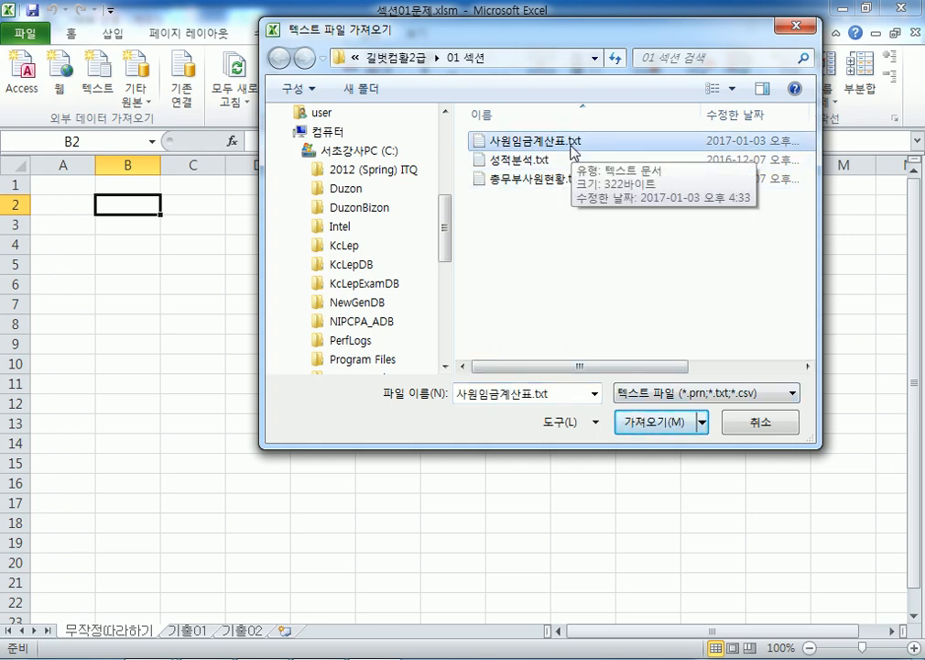
pyautogui.click(639, 426)
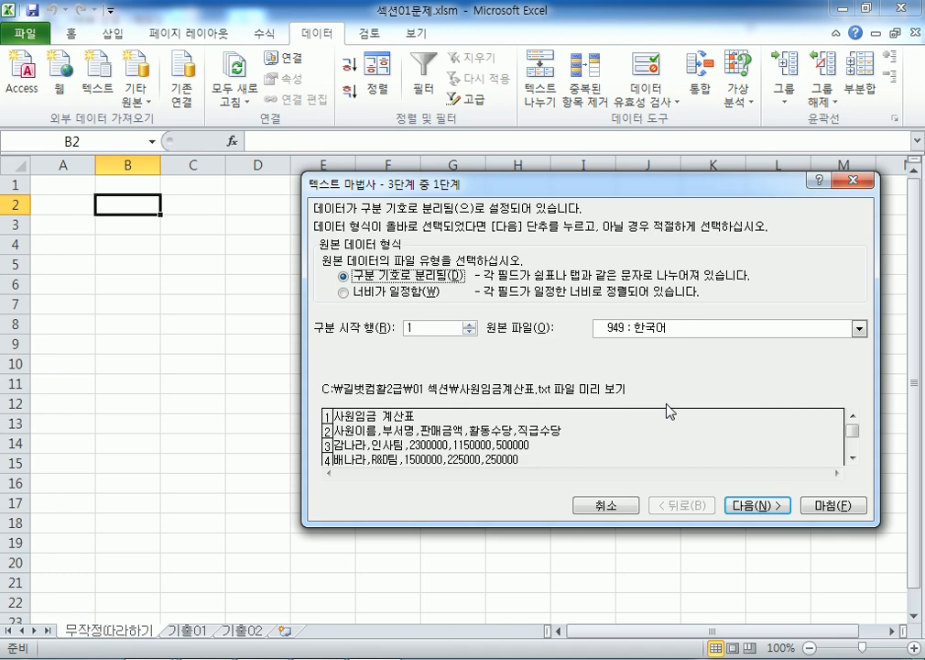
# - Import the file as delimited data with tab and comma delimiters and General columns, placing it at $B$2 of the existing worksheet
pyautogui.moveTo(650, 192); pyautogui.dragTo(634, 61)
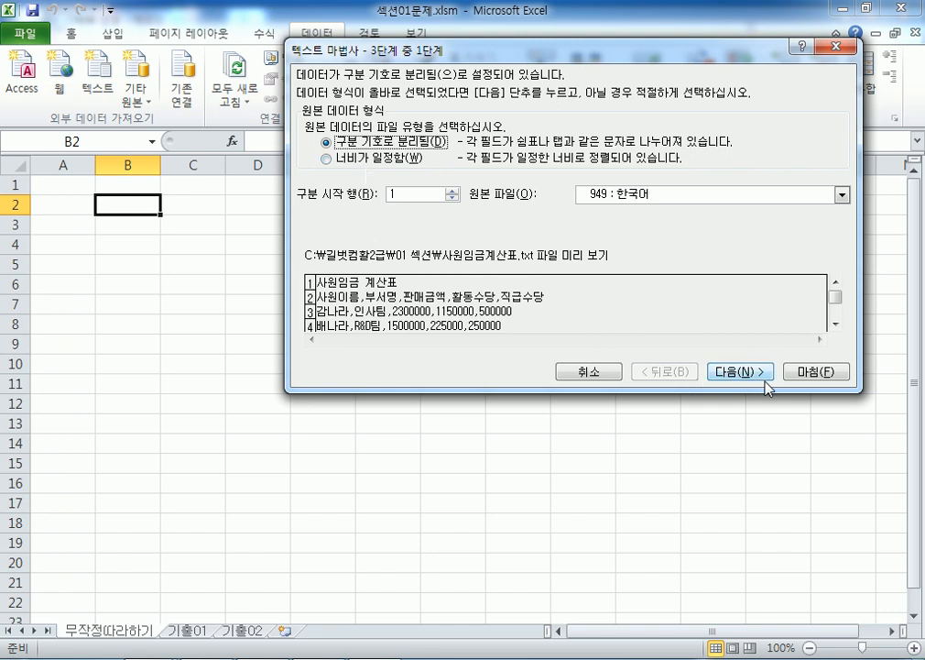
pyautogui.click(741, 374)
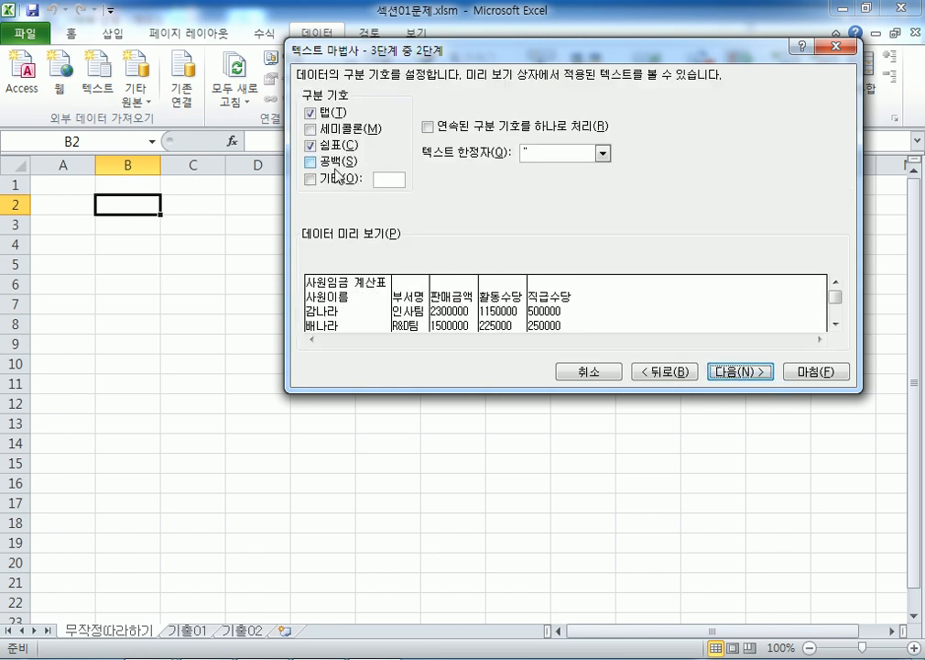
pyautogui.click(316, 147)
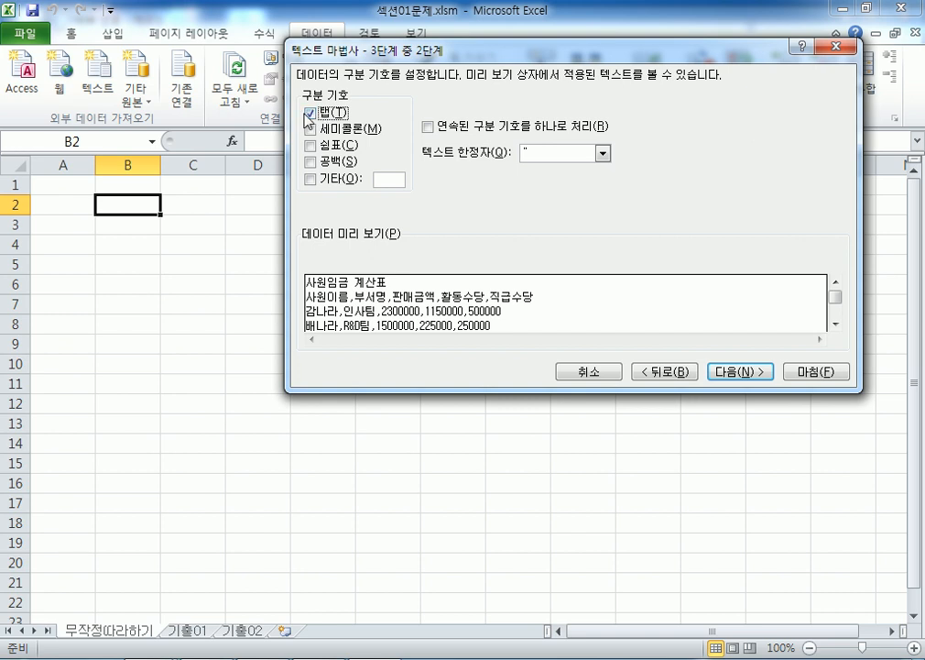
pyautogui.click(309, 114)
pyautogui.click(310, 145)
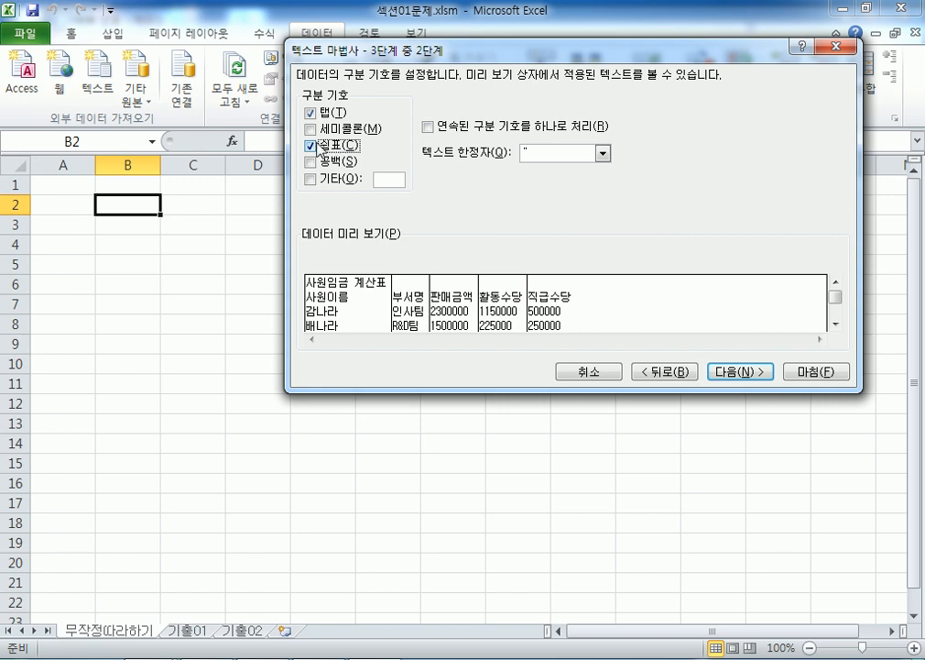
pyautogui.click(739, 372)
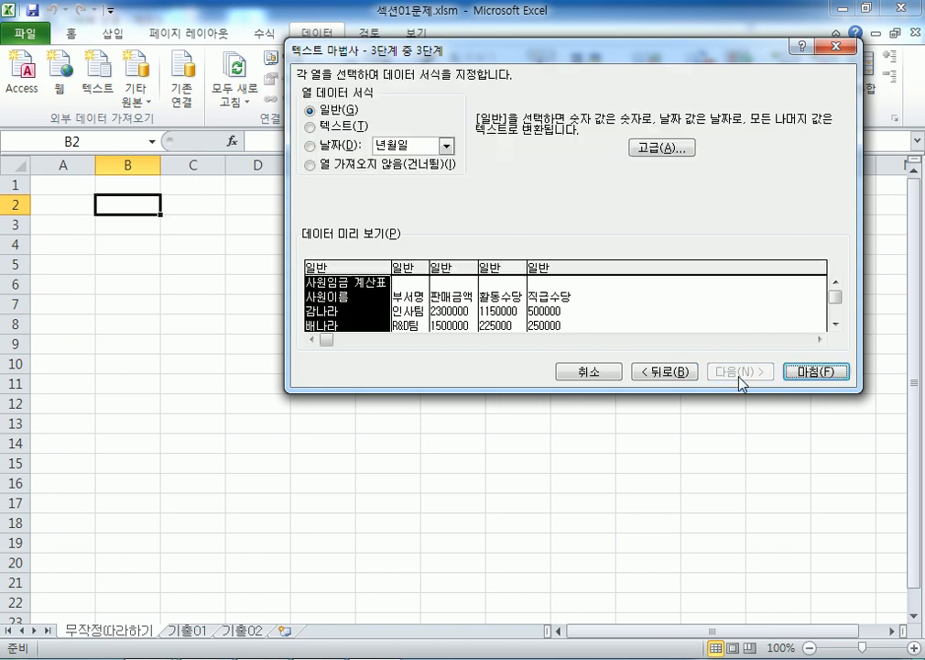
pyautogui.click(818, 371)
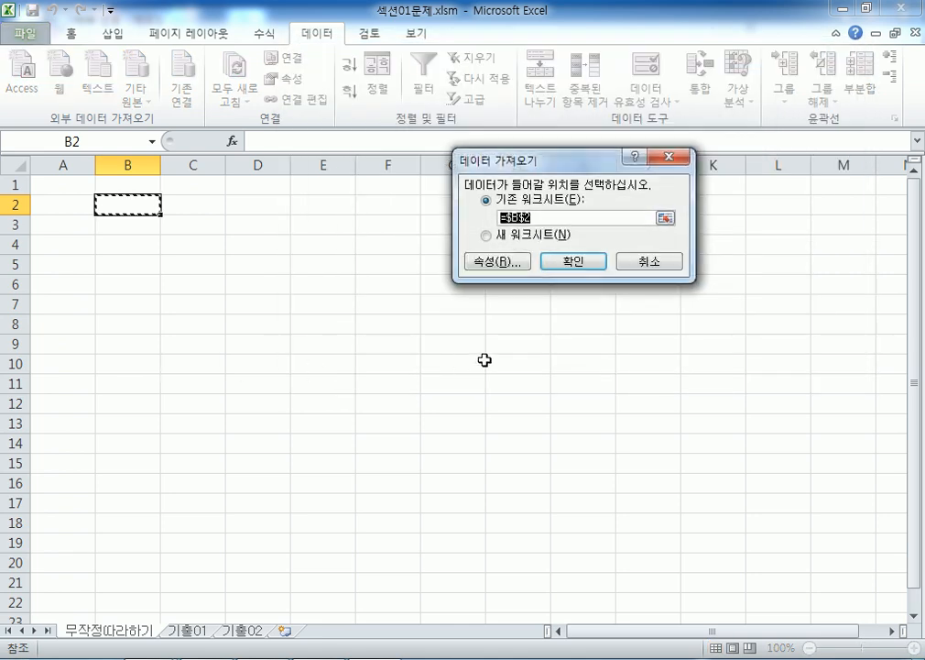
pyautogui.click(566, 265)
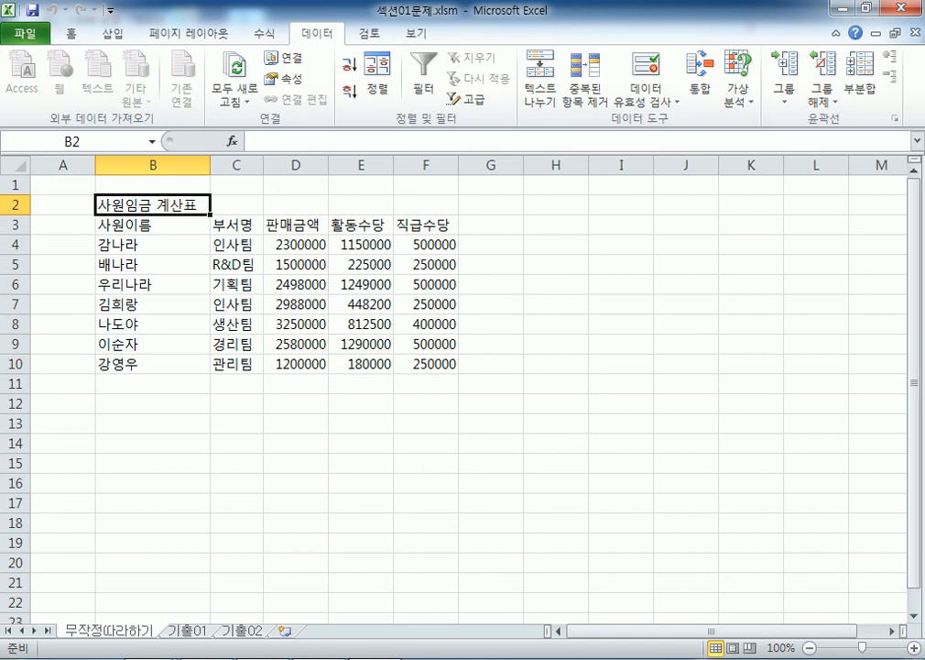
# - Add the heading "외부 데이터 가져오기 2" below the dashed separator in the Notepad note and start a new line
pyautogui.click(298, 658)
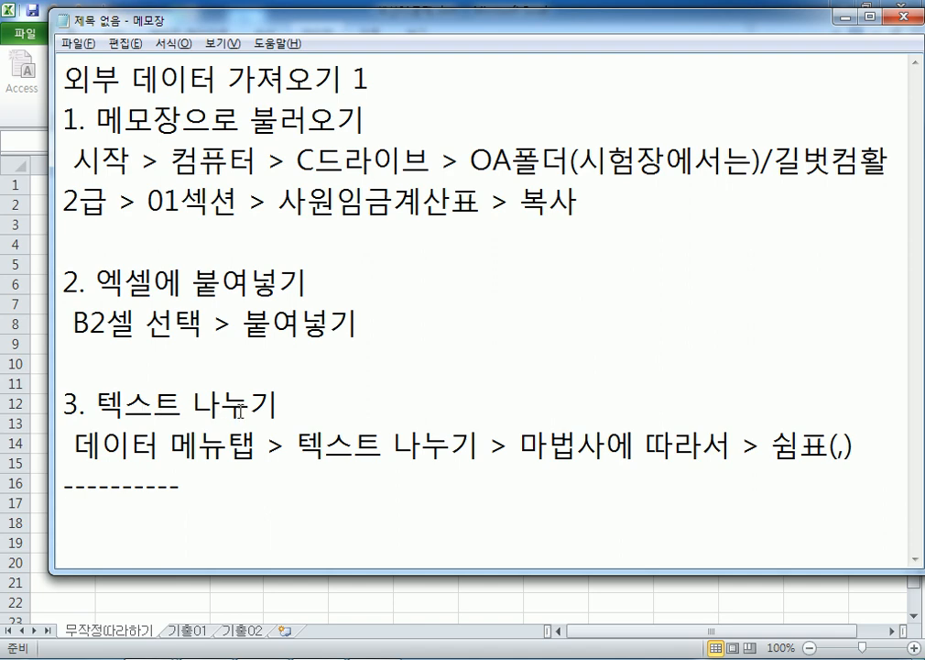
pyautogui.write('외ㅂ')
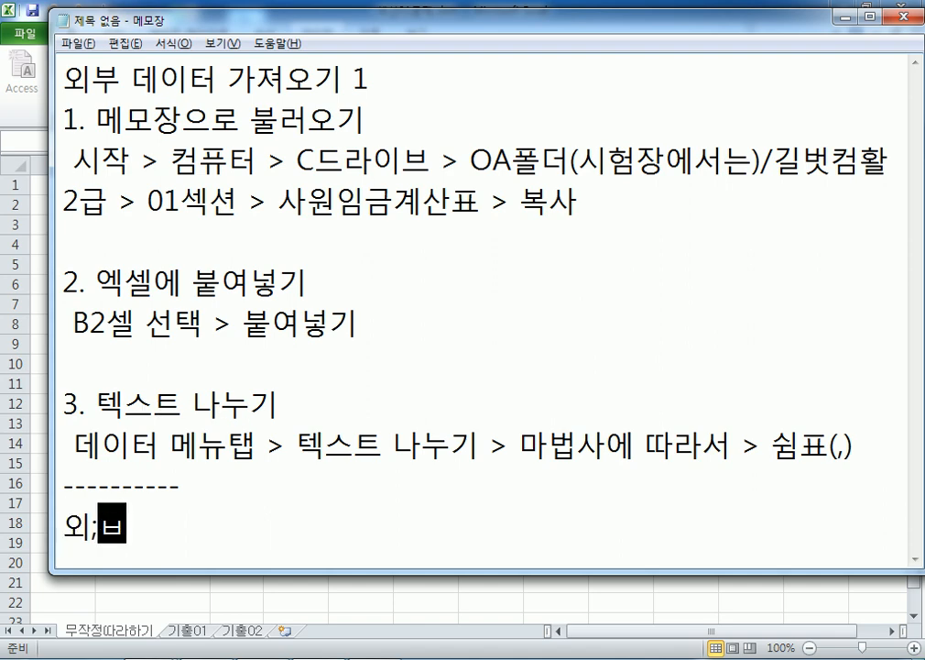
pyautogui.write('부 데이터 가져')
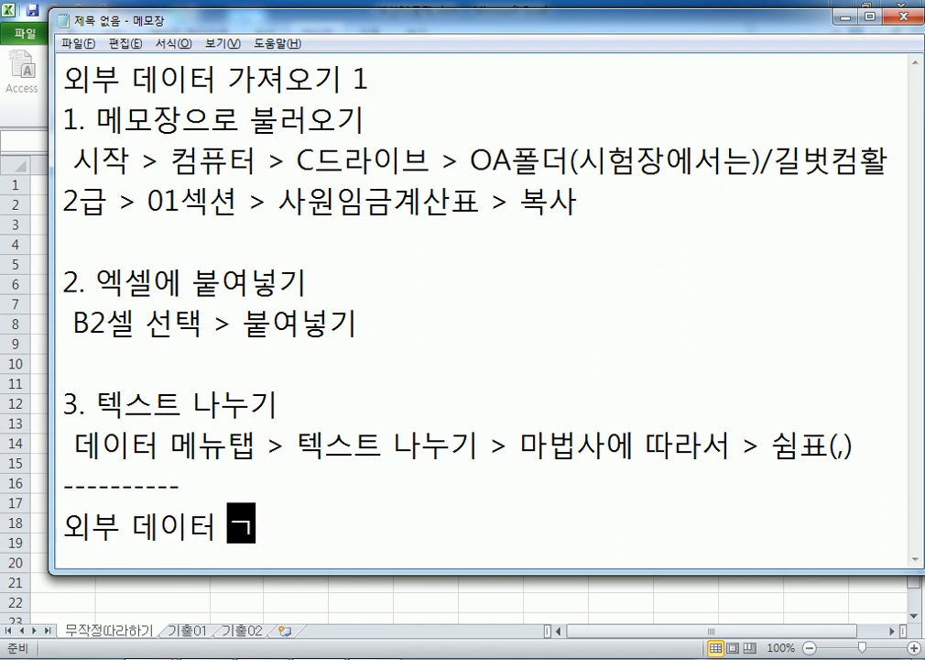
pyautogui.write('오기 2')
pyautogui.press('Return')
pyautogui.press('Return')
pyautogui.press('Return')
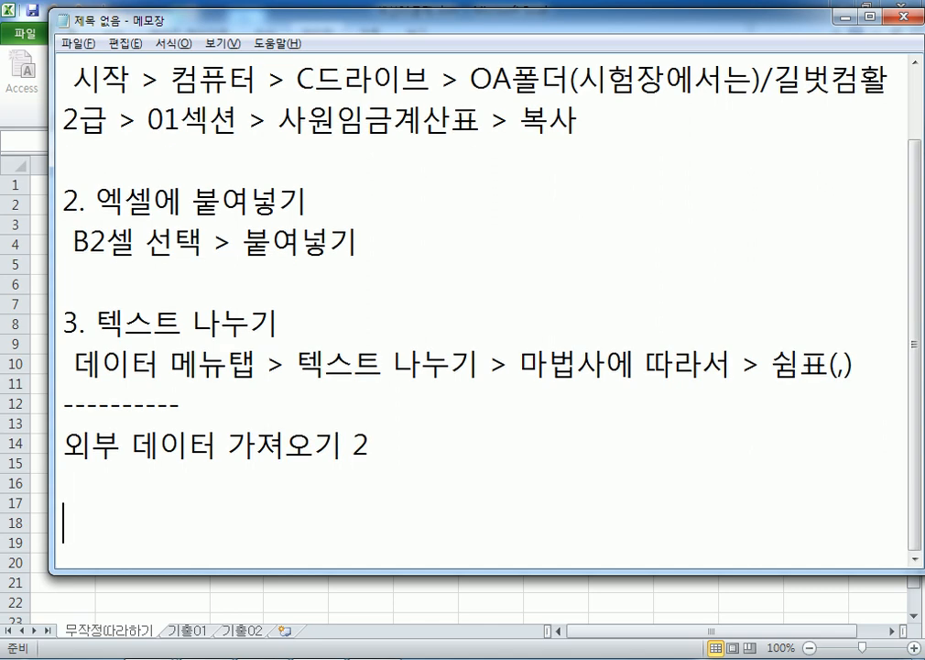
pyautogui.press('BackSpace')
pyautogui.press('BackSpace')
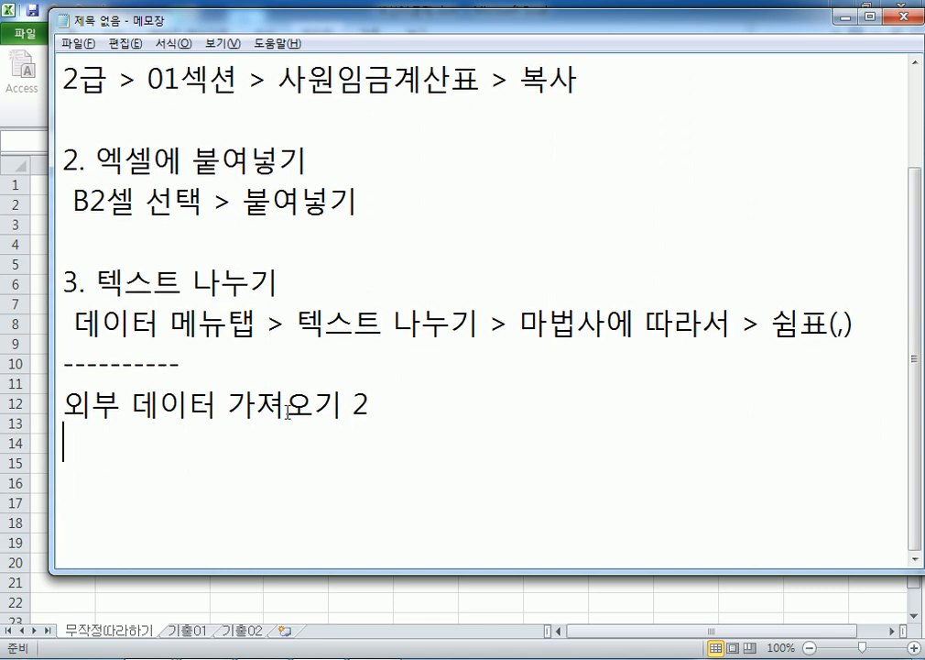
# - Write "데이터 메뉴 탭 > 외부 데이터 가져오기 그룹 > 텍스트" under the second heading, checking the group's name in Excel
pyautogui.write('데이터 메')
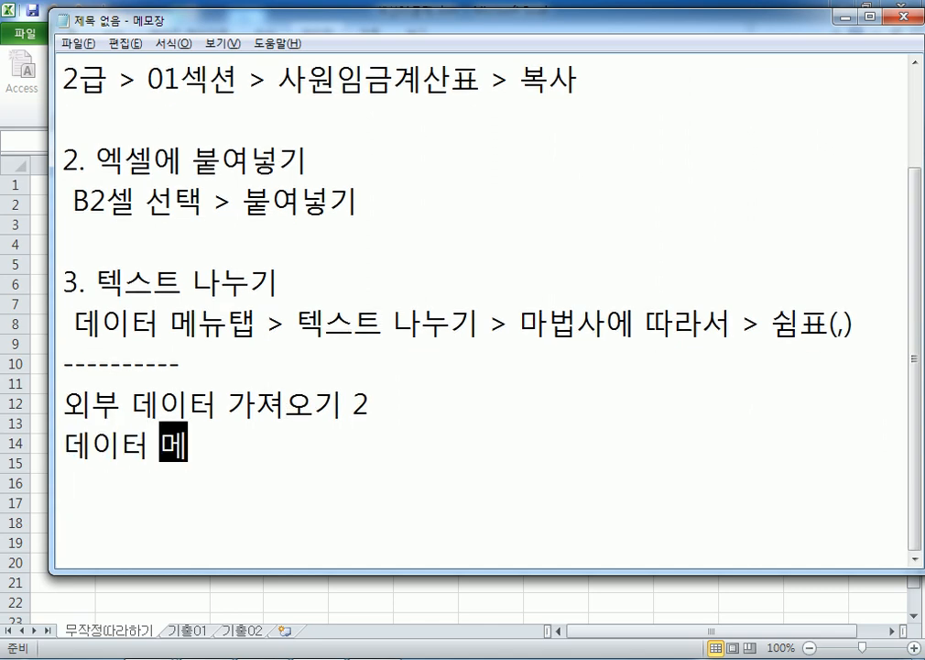
pyautogui.write('뉴 탭 >')
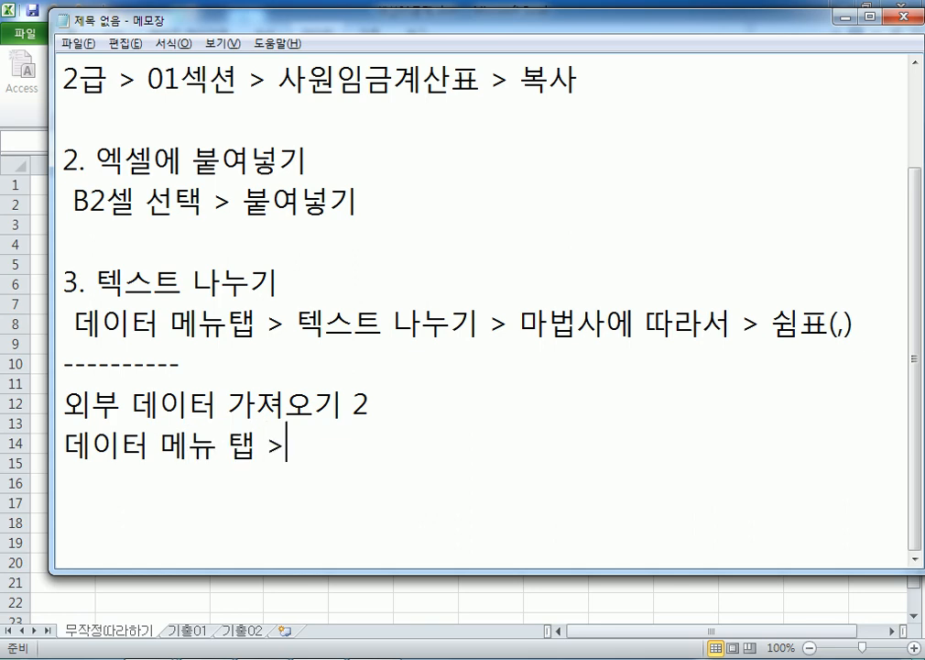
pyautogui.write(' 외부')
pyautogui.hotkey('alt', 'Tab')
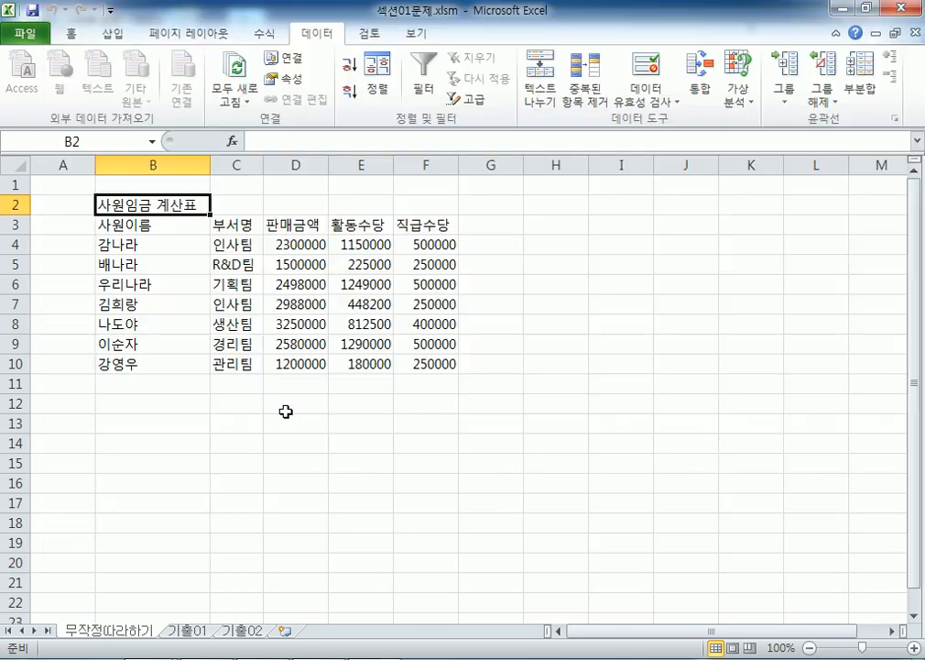
pyautogui.hotkey('alt', 'Tab')
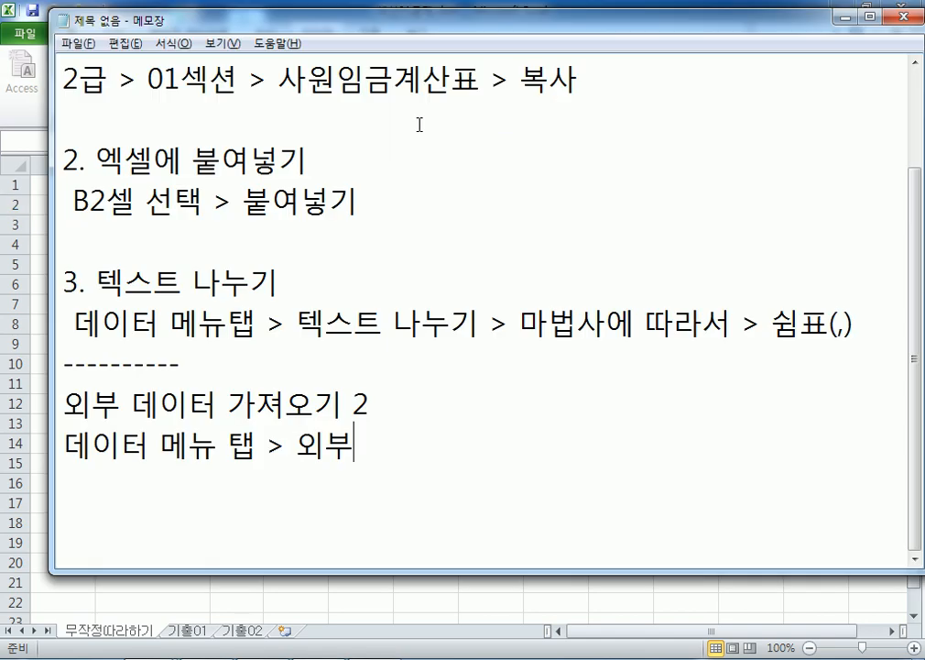
pyautogui.write('데이터 가져옥')
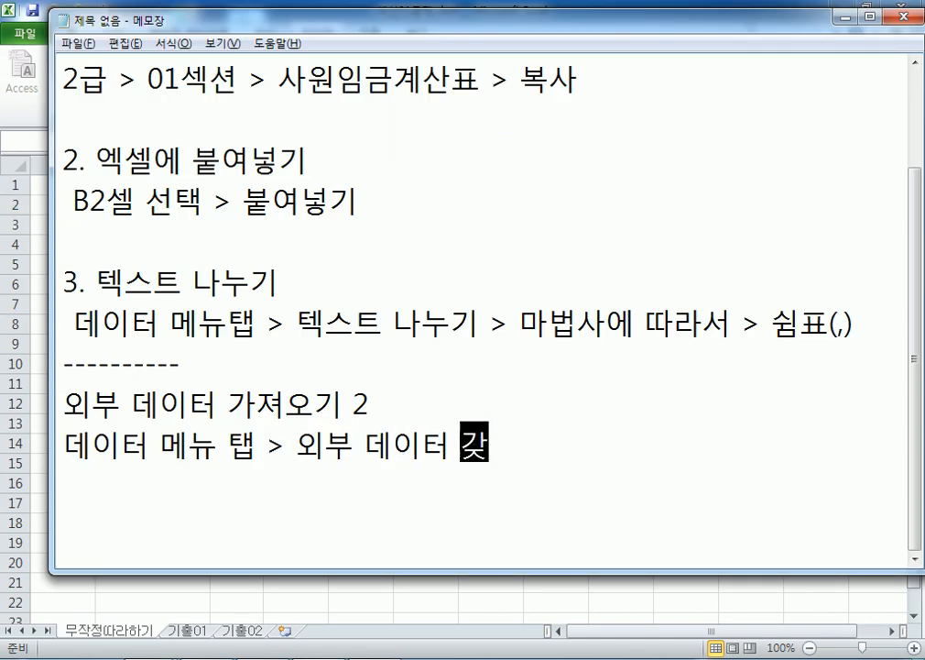
pyautogui.write('기 그룹')
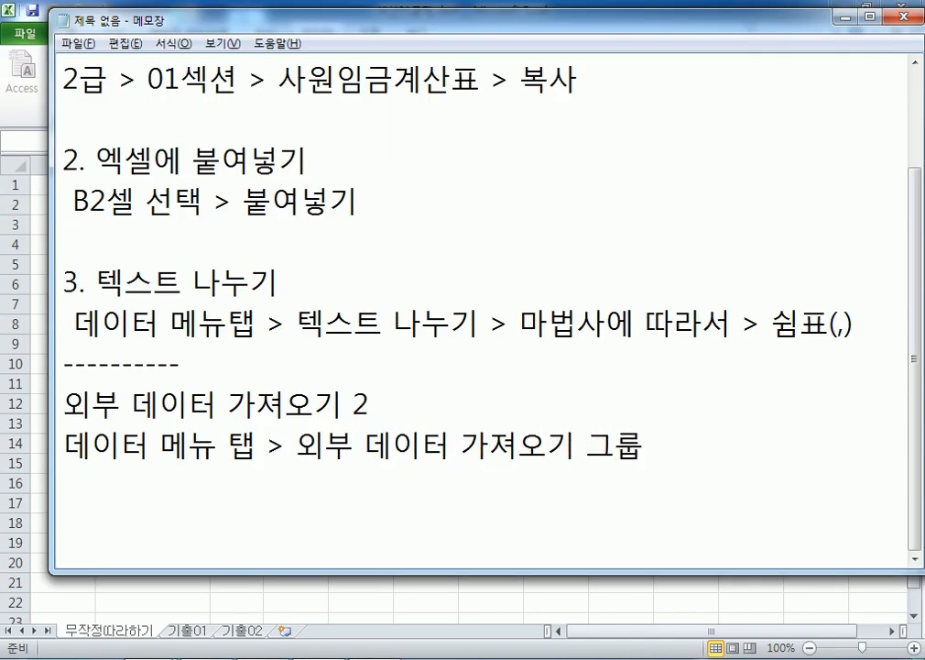
pyautogui.write(' > 텍스트')
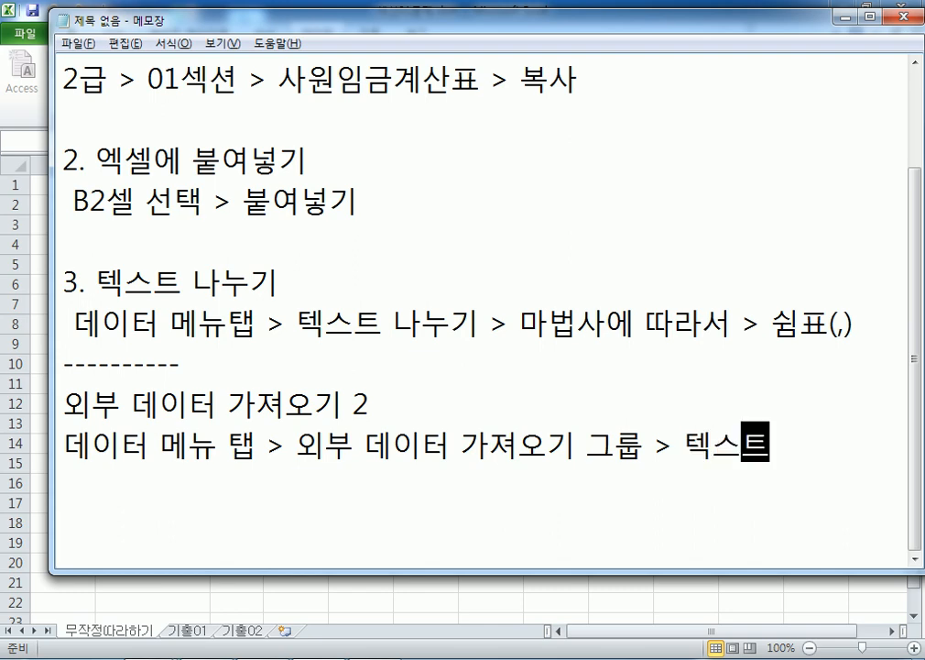
# - Write "문제파일이 열린 폴더가 자동으로 열린다." on a new line of the Notepad note, followed by blank lines
pyautogui.press('Return')
pyautogui.write('문젶')
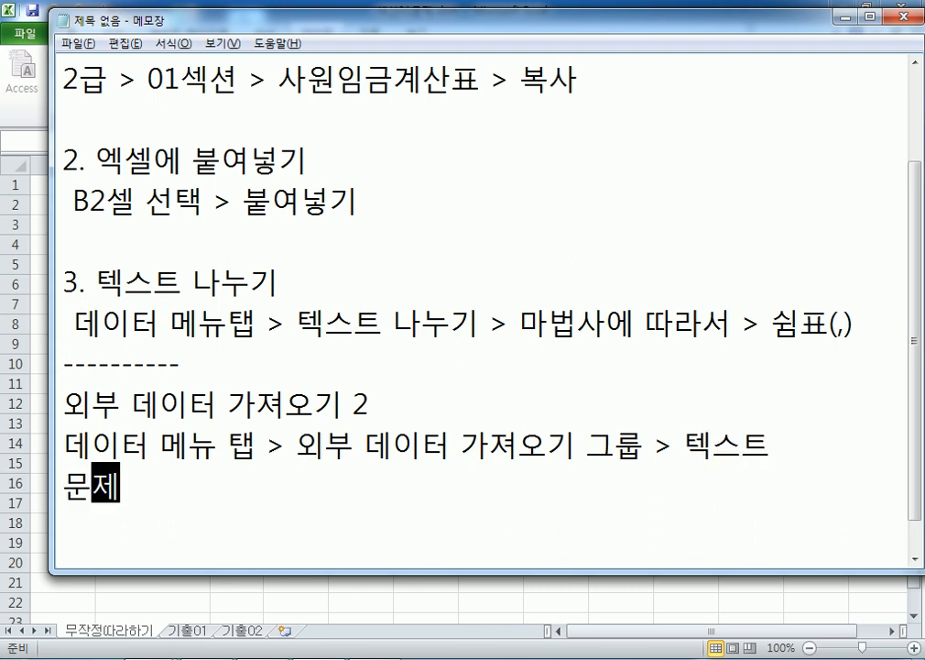
pyautogui.write('파일이 열린')
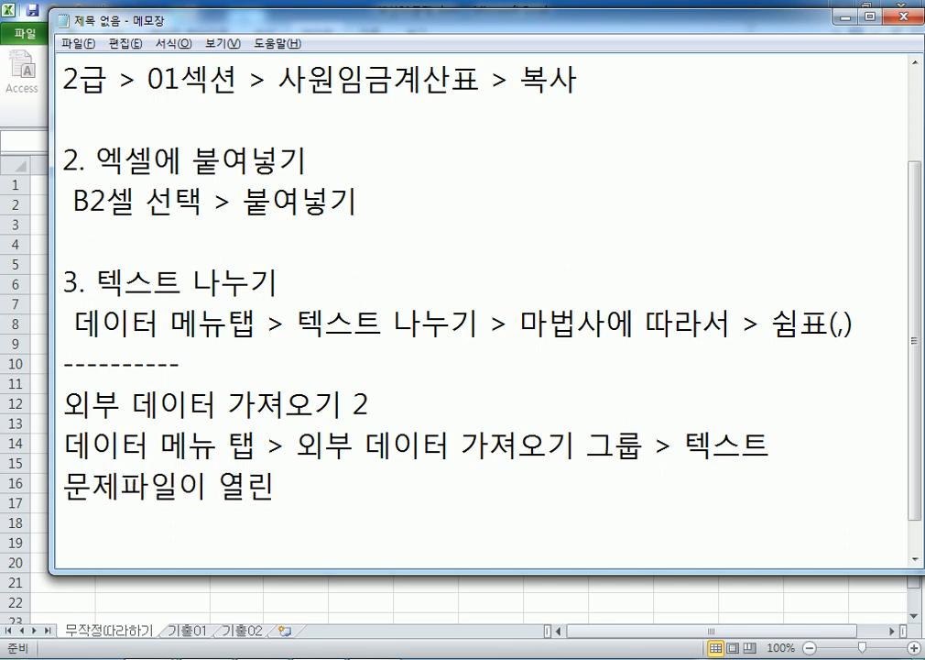
pyautogui.write(' 폴더')
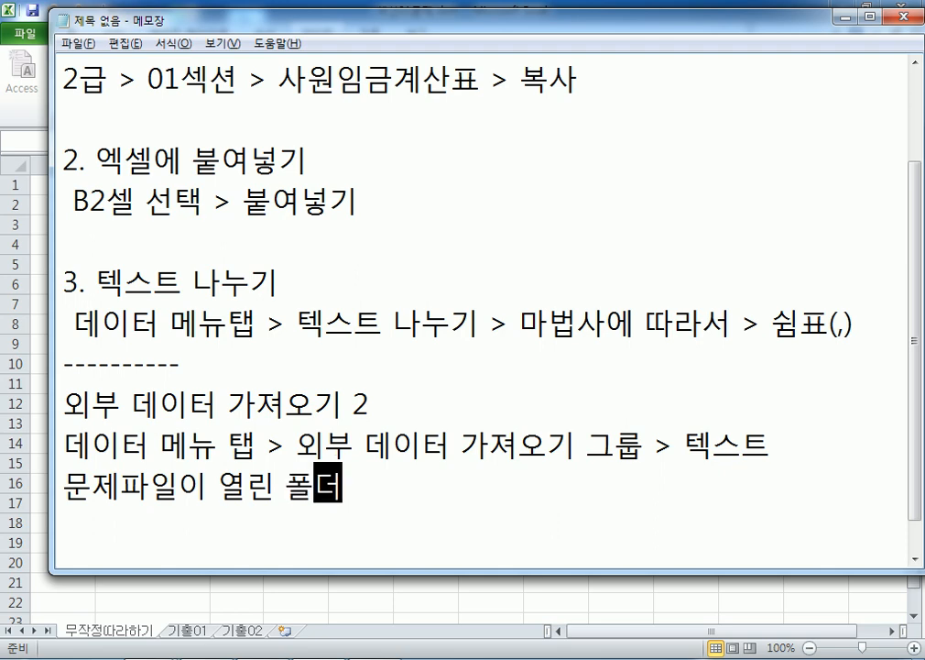
pyautogui.write('가 자동으로 열린')
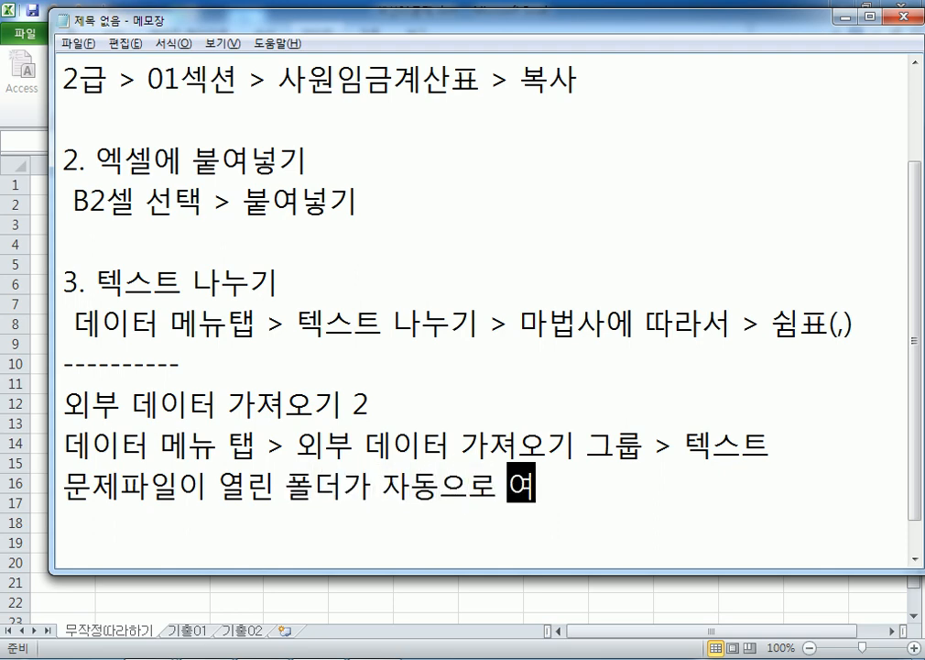
pyautogui.write('다.')
pyautogui.press('Return')
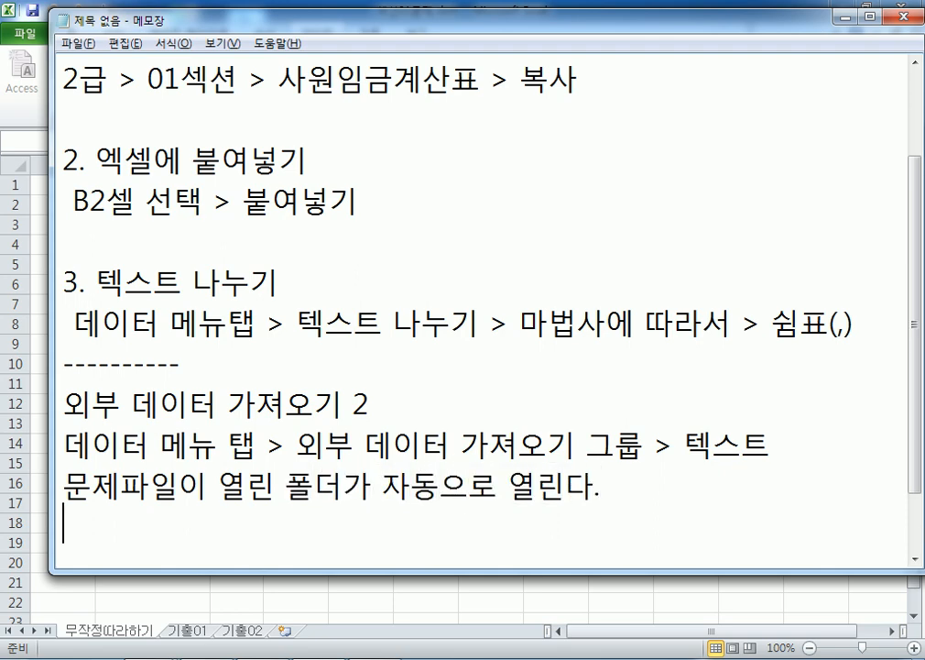
pyautogui.press('Return')
pyautogui.press('Return')
pyautogui.press('Return')
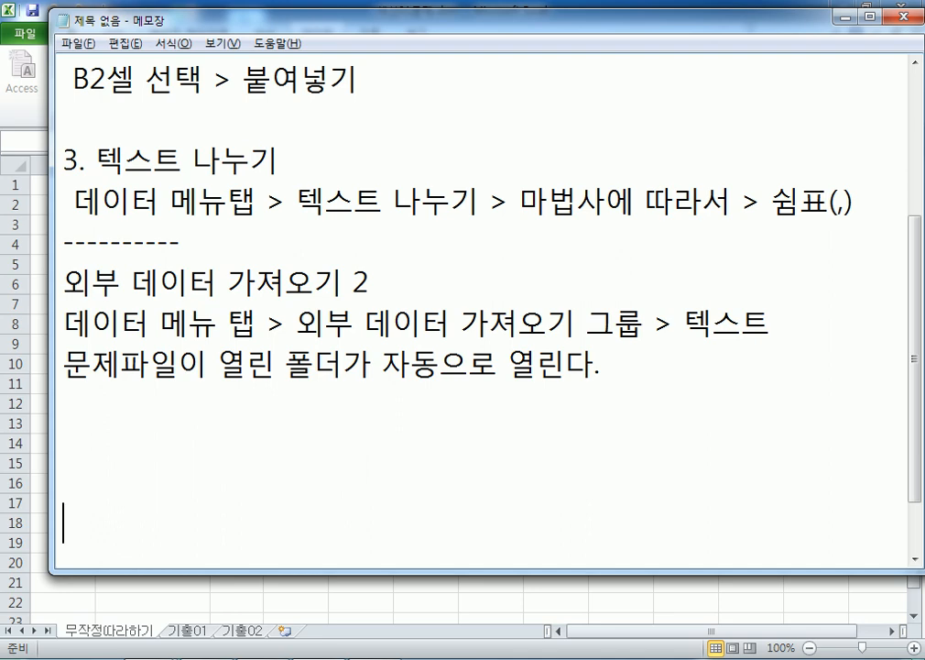
# - Append "> 마법사에 따라서 처리" to the note's last sentence, widen the window to fit it on one line, and start a new line
pyautogui.press('Up')
pyautogui.press('Up')
pyautogui.press('Up')
pyautogui.press('BackSpace')
pyautogui.write('> 마법')
pyautogui.write('사에 따ㅓ')
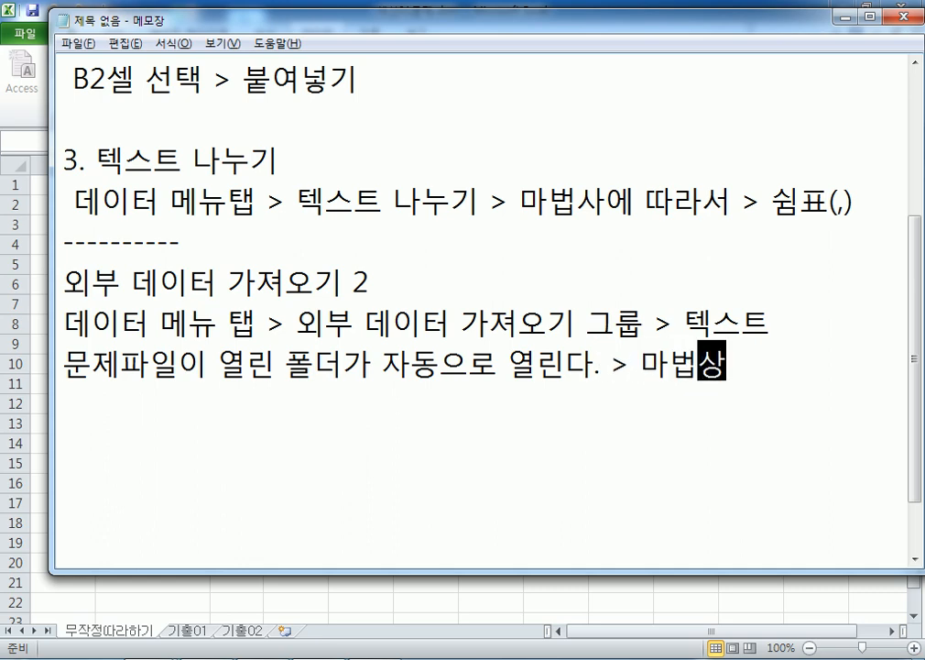
pyautogui.press('BackSpace')
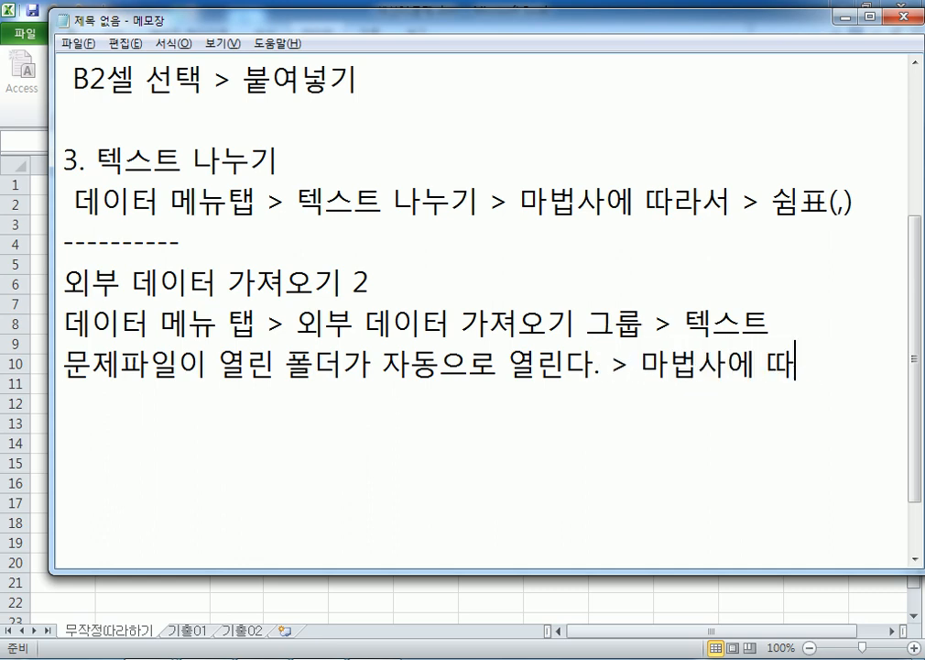
pyautogui.write('라서 처리')
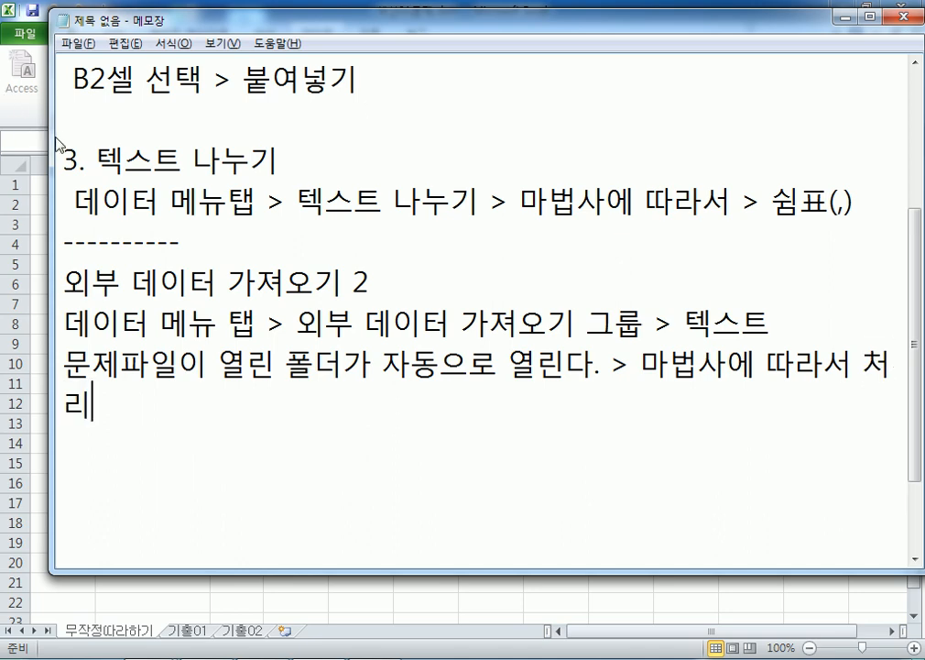
pyautogui.moveTo(50, 134); pyautogui.dragTo(2, 135)
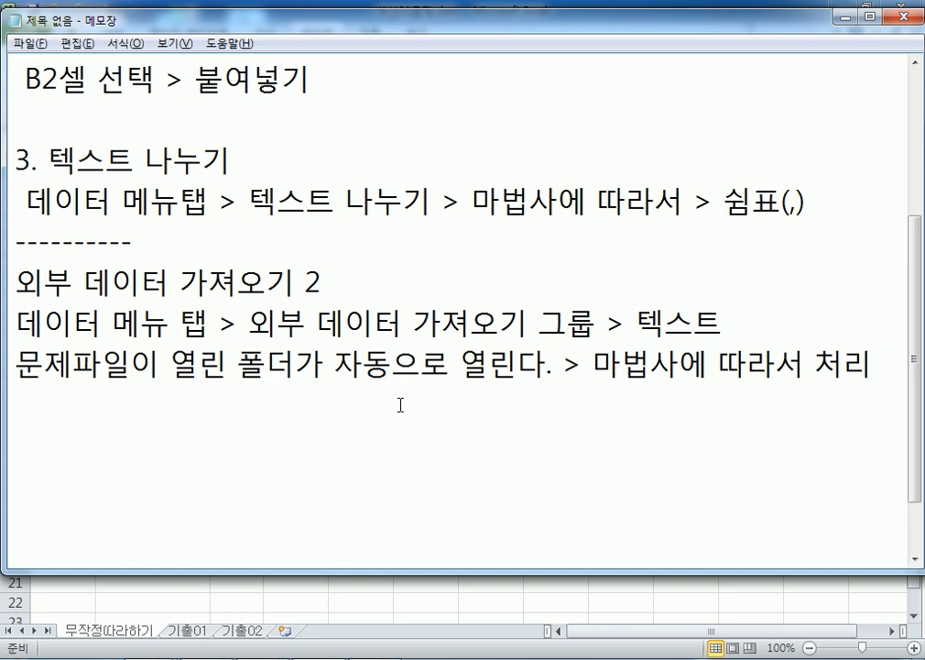
pyautogui.press('Return')
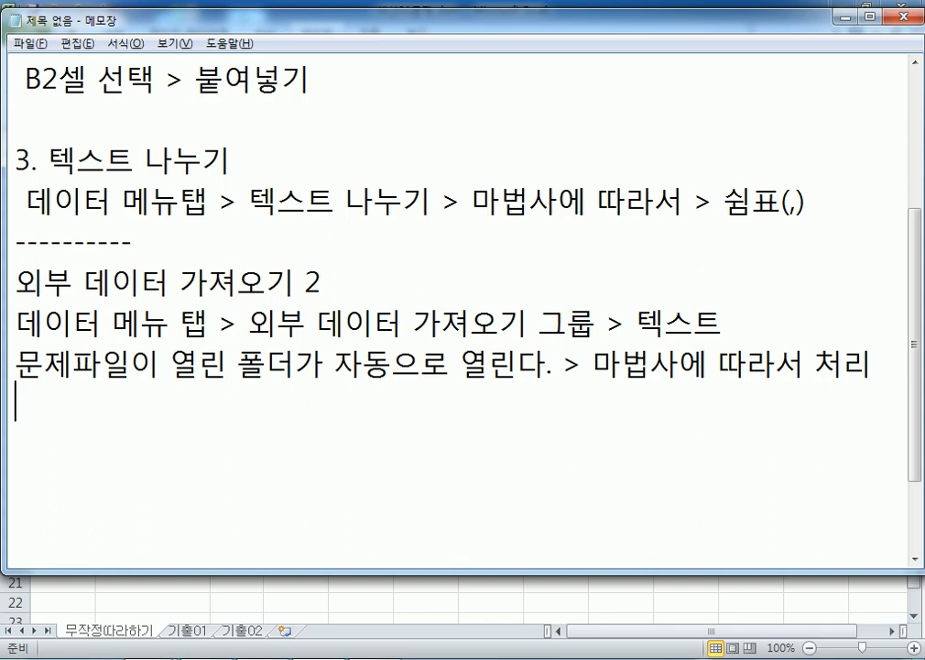
# - Switch to File Explorer and open 사원임금계산표.txt from the folder C:\길벗컴활2급\01 섹션
pyautogui.hotkey('alt', 'Tab')
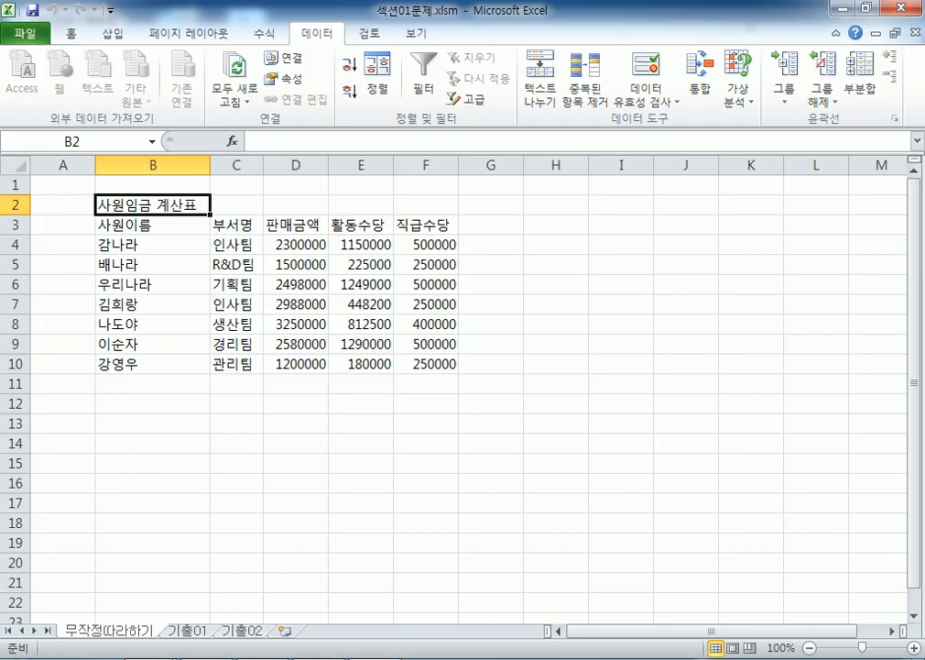
pyautogui.press('super')
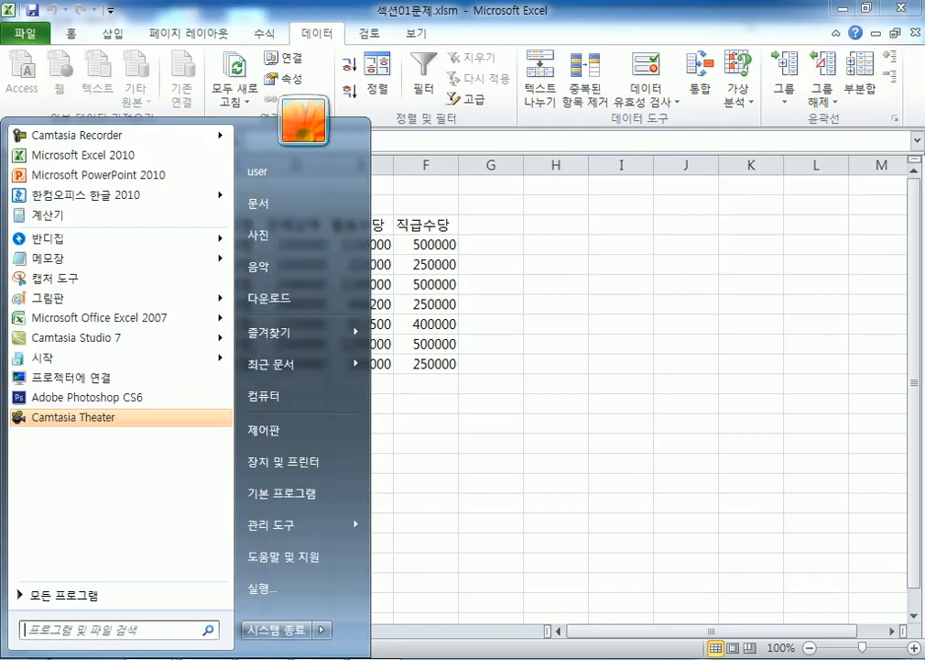
pyautogui.click(268, 396)
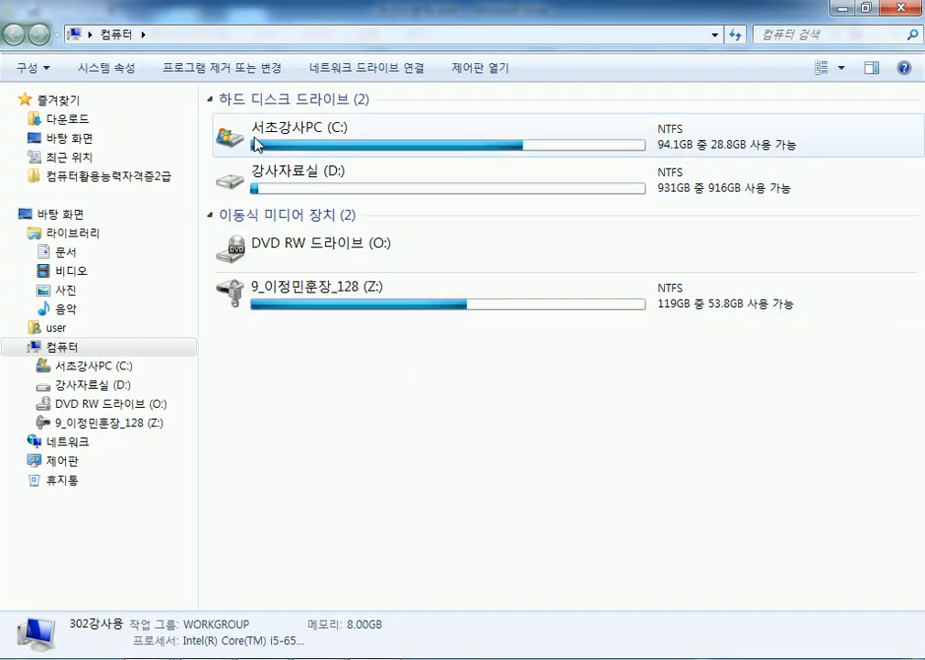
pyautogui.doubleClick(258, 143)
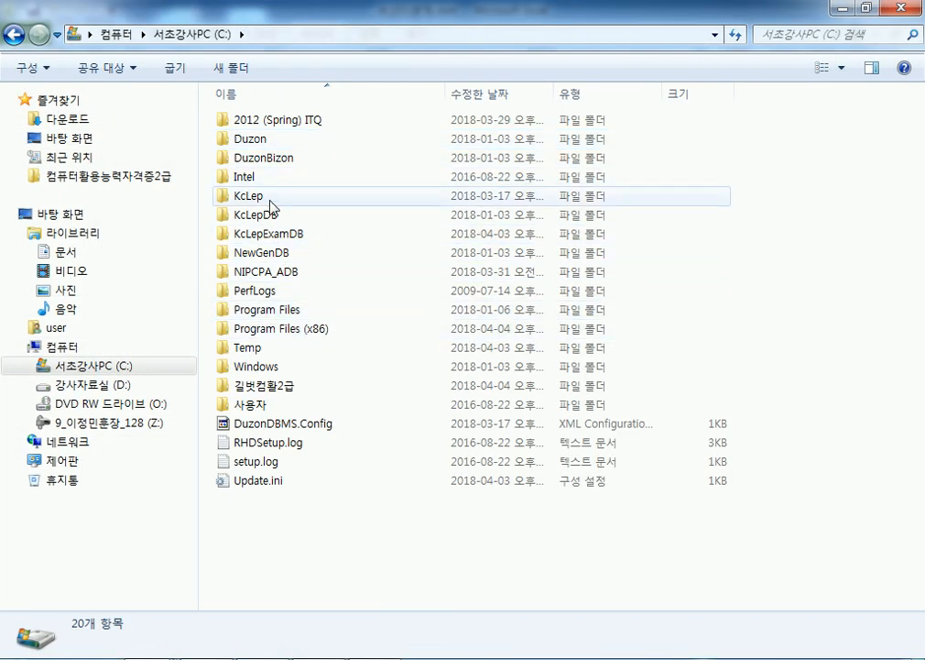
pyautogui.doubleClick(248, 392)
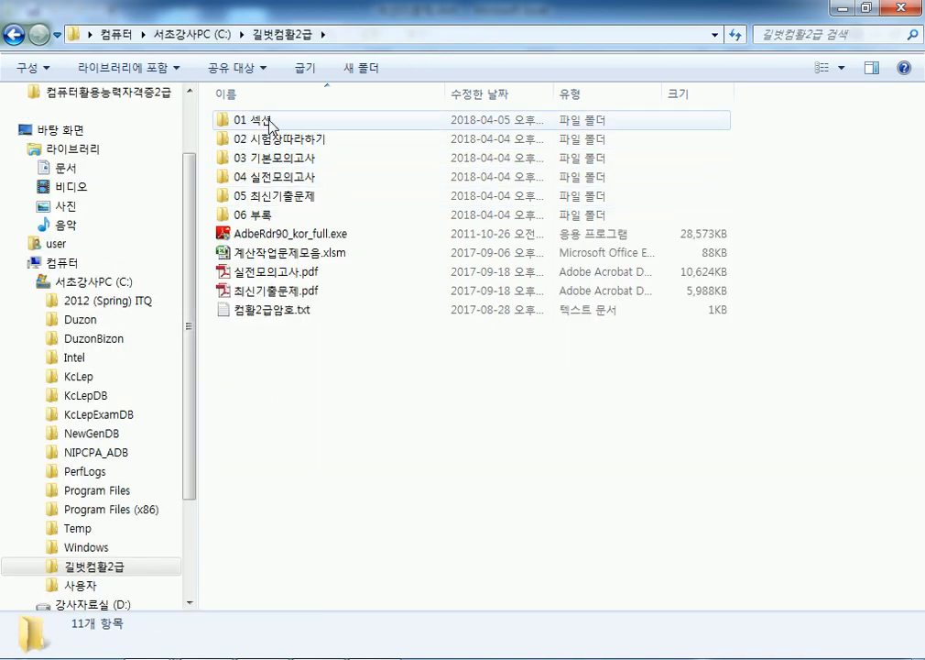
pyautogui.doubleClick(268, 122)
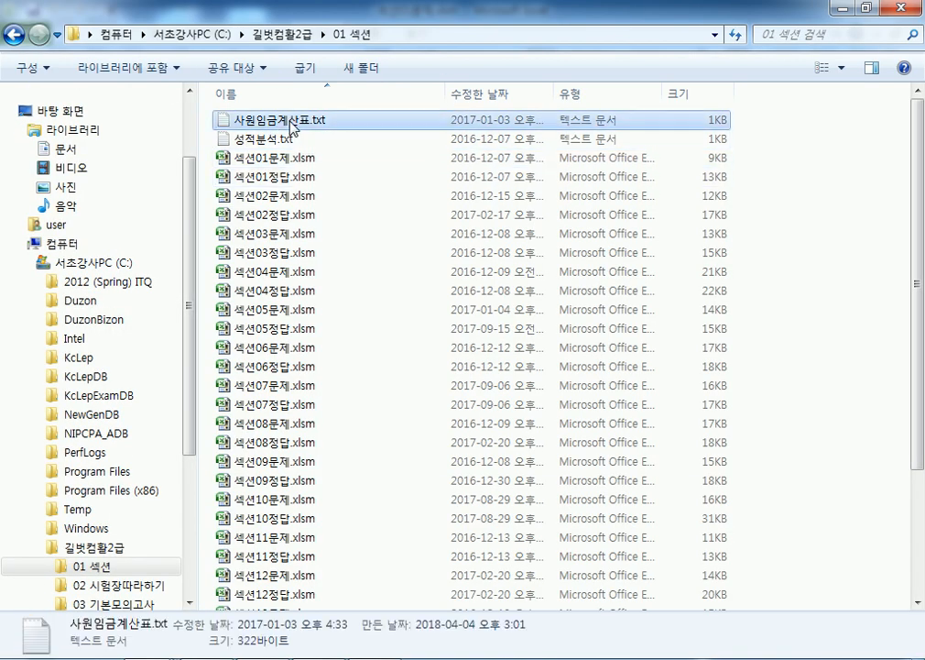
pyautogui.doubleClick(290, 120)
# - Copy the entire text of 사원임금계산표.txt
pyautogui.moveTo(255, 156); pyautogui.dragTo(764, 529)
pyautogui.rightClick(562, 374)
pyautogui.click(599, 432)
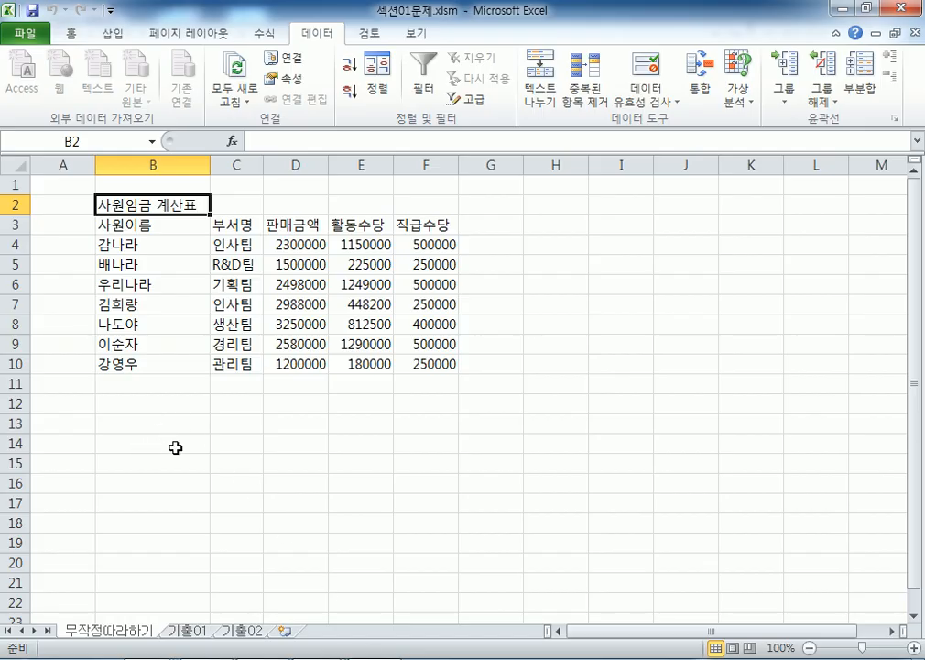
# - Paste the copied text into the Excel worksheet 무작정따라하기 starting at cell B14
pyautogui.click(147, 444)
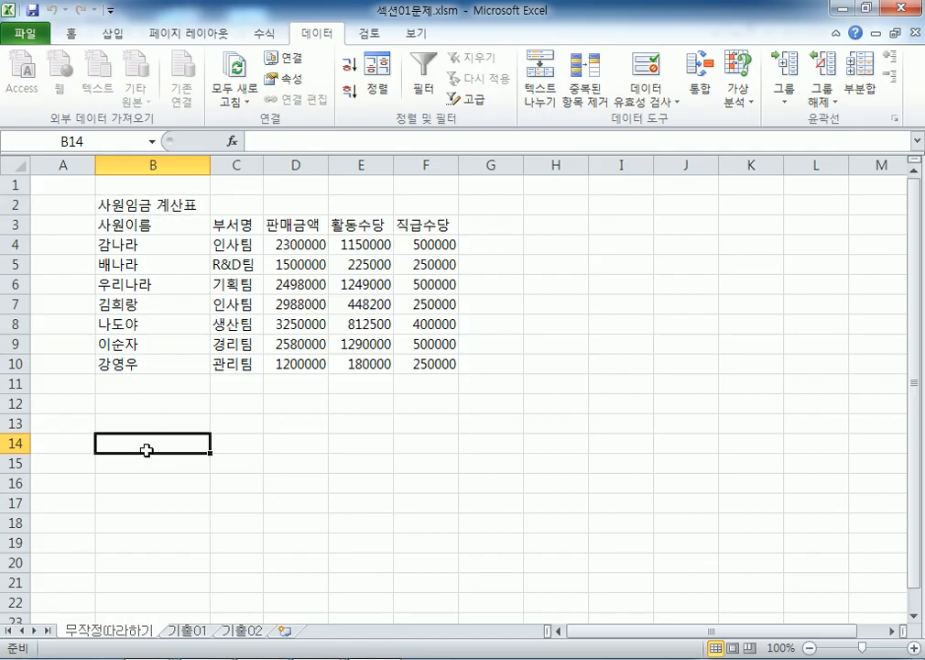
pyautogui.rightClick(147, 450)
pyautogui.click(150, 163)
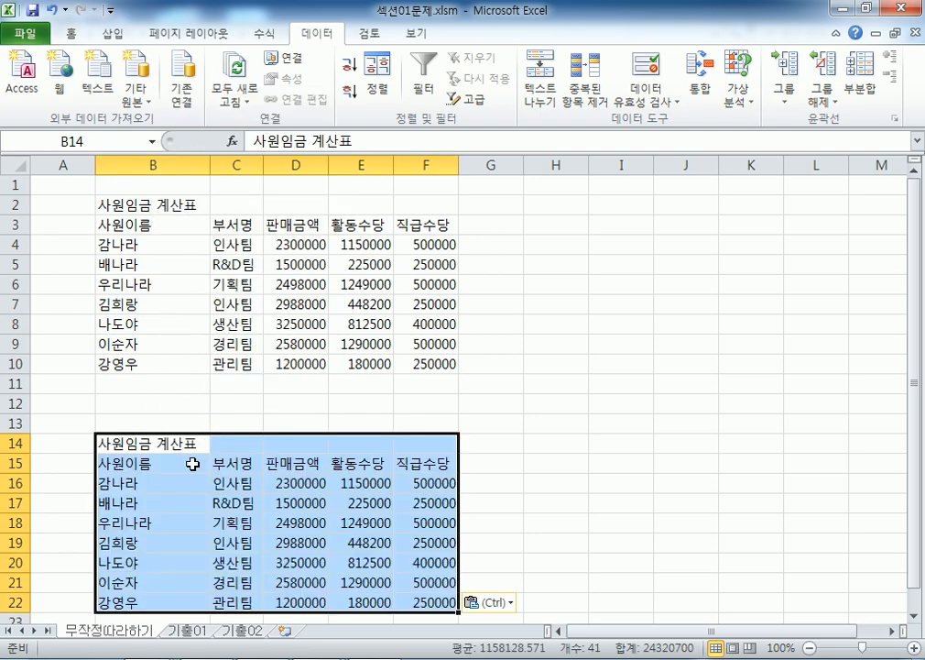
# - Close 섹션01문제.xlsm without saving and reopen it from the recent workbooks
pyautogui.click(916, 34)
pyautogui.click(520, 428)
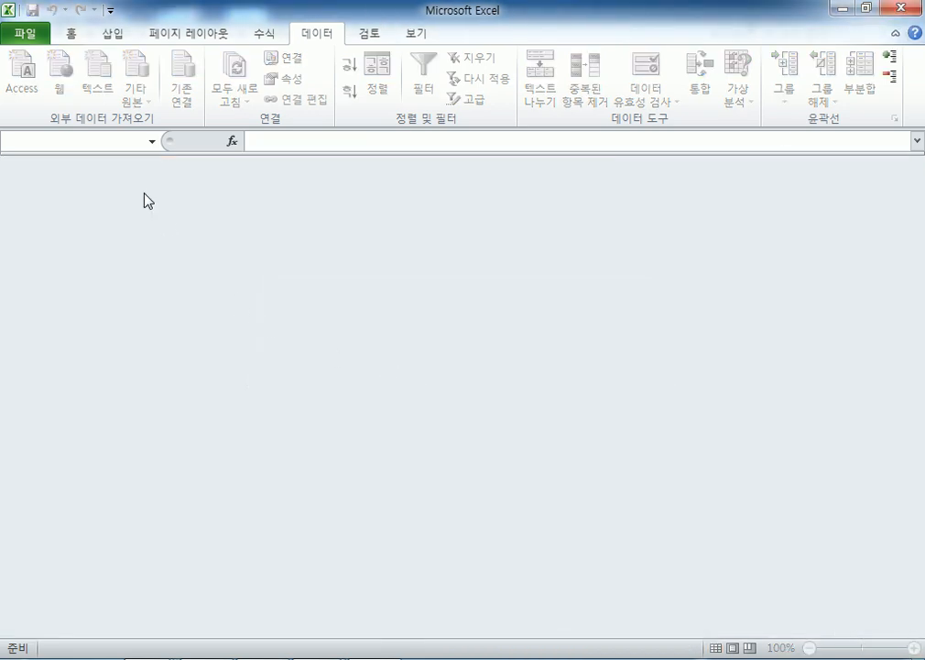
pyautogui.click(43, 28)
pyautogui.click(229, 116)
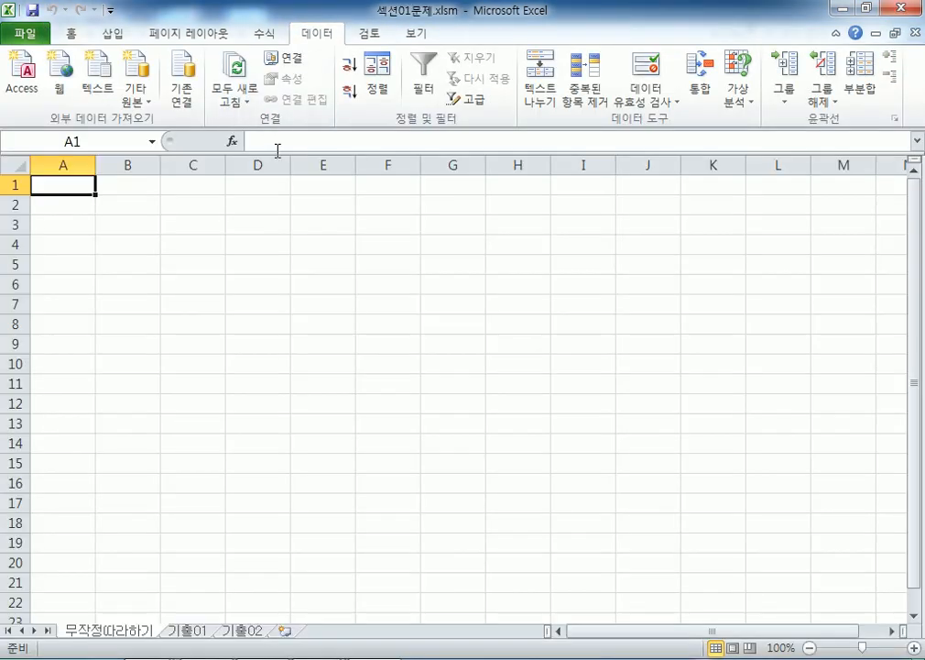
# - Paste the copied text into the reopened workbook starting at cell B2
pyautogui.click(114, 203)
pyautogui.rightClick(114, 202)
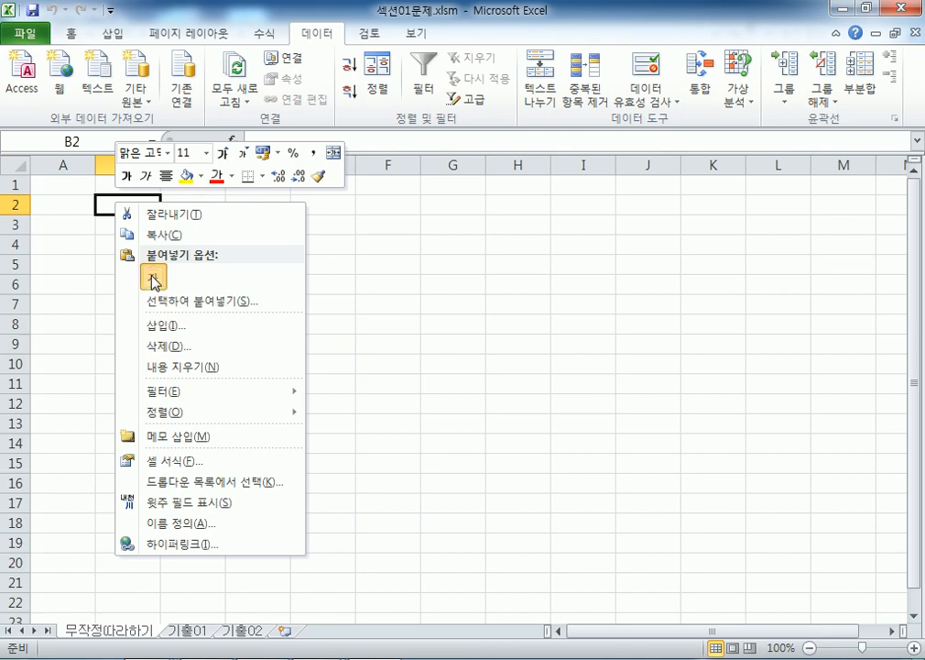
pyautogui.click(153, 280)
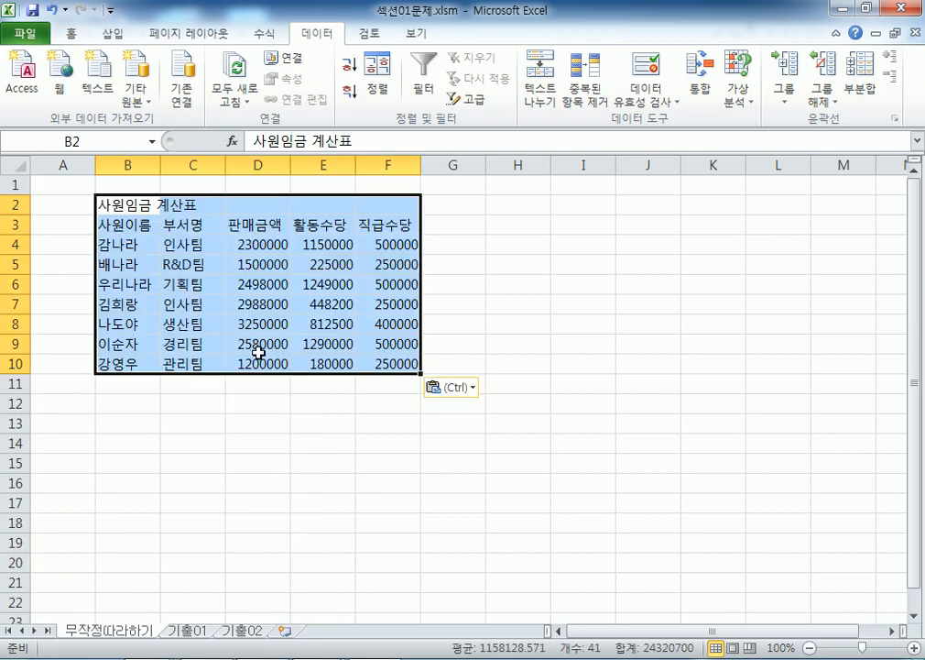
# - Quit Excel without saving, restart it, and open 섹션01문제.xlsm from the recent workbooks
pyautogui.click(899, 11)
pyautogui.click(478, 362)
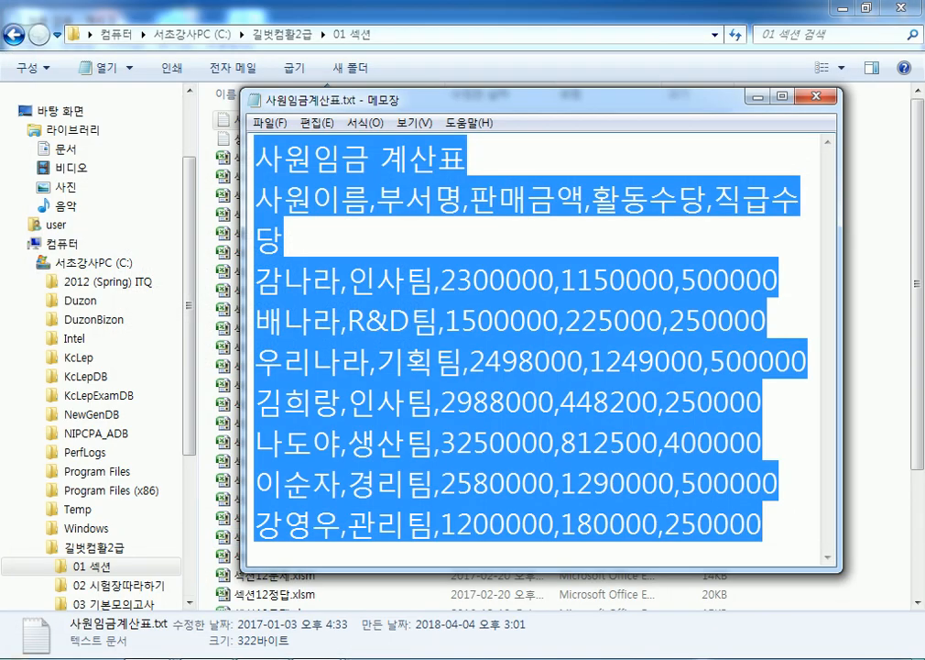
pyautogui.press('super')
pyautogui.click(72, 153)
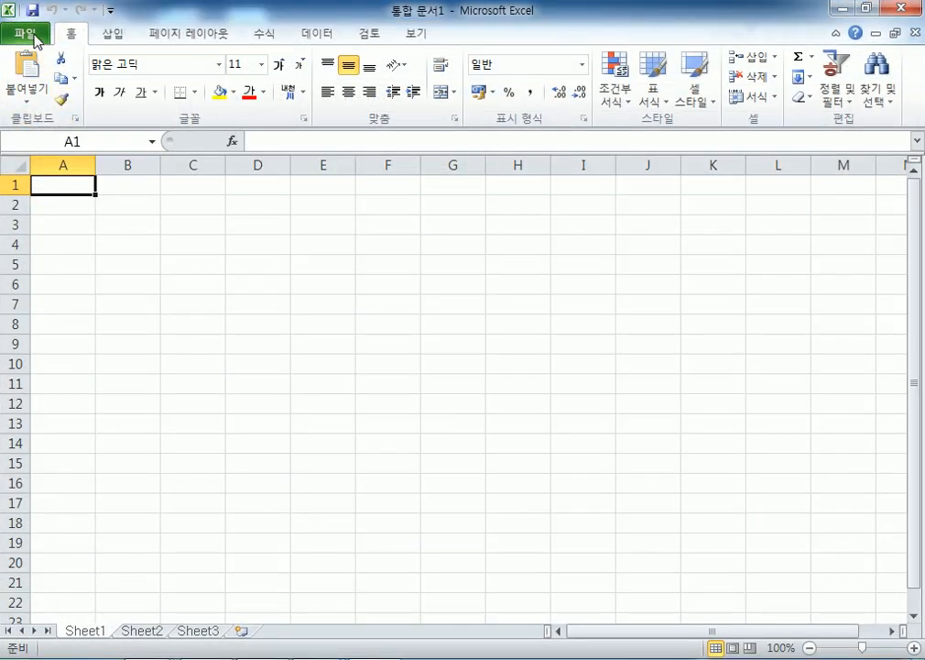
pyautogui.click(28, 35)
pyautogui.click(43, 115)
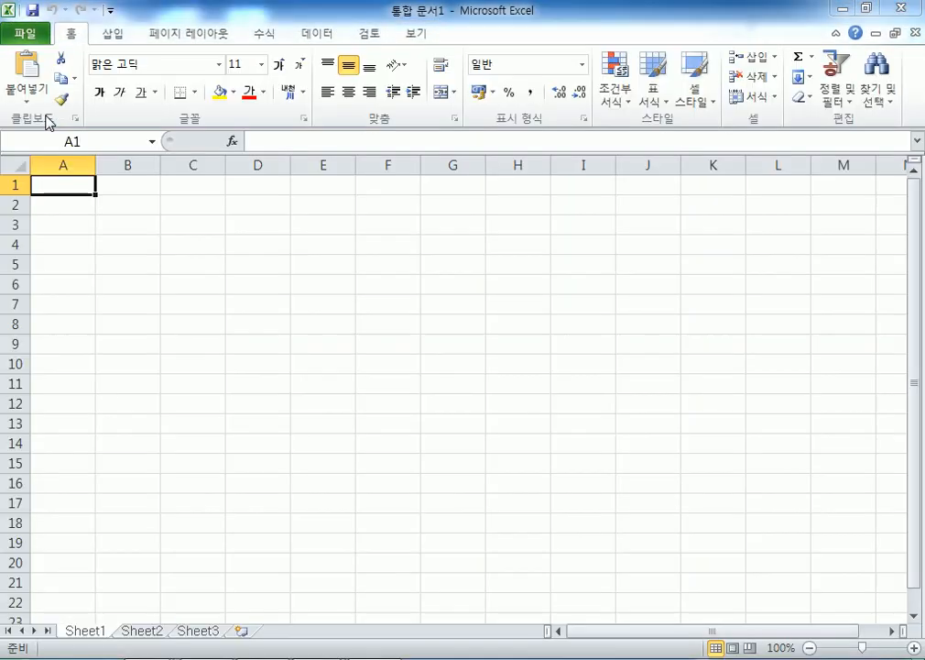
pyautogui.press('Escape')
pyautogui.click(25, 34)
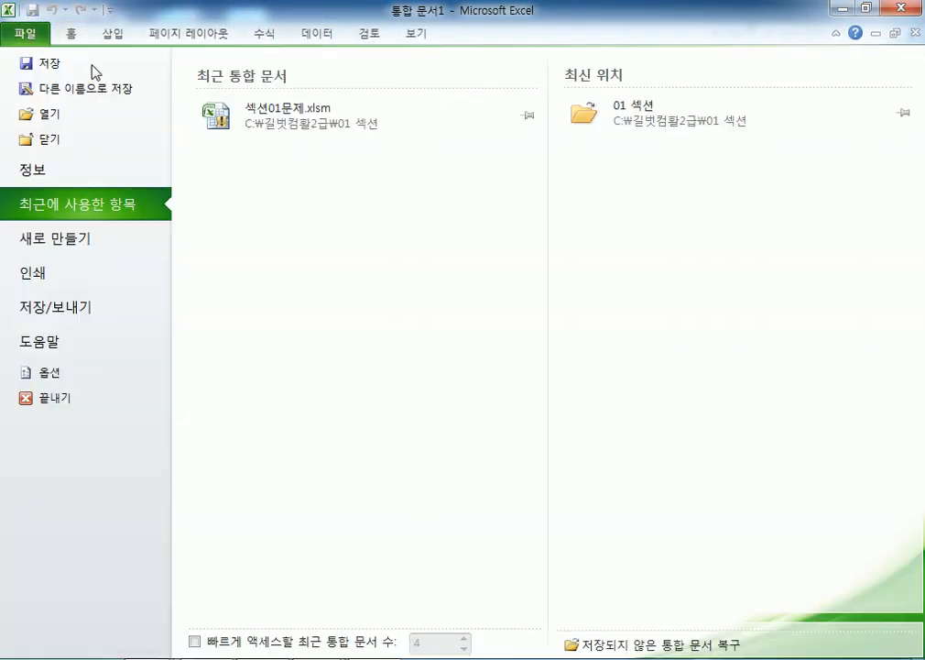
pyautogui.click(264, 114)
# - Paste the copied text at cell B2 of the 무작정따라하기 sheet in the restarted Excel
pyautogui.click(120, 206)
pyautogui.rightClick(120, 207)
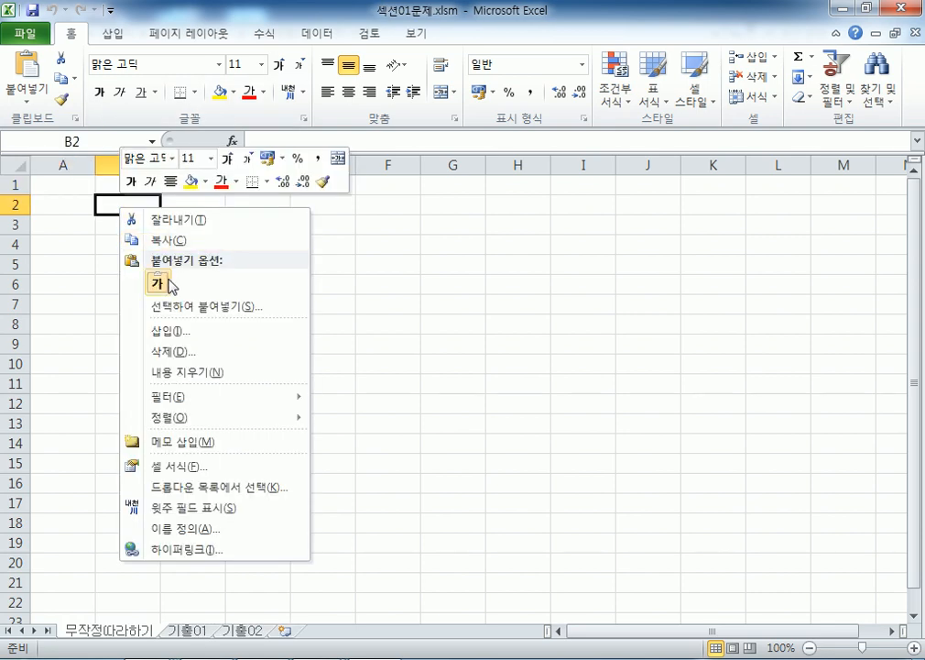
pyautogui.click(159, 283)
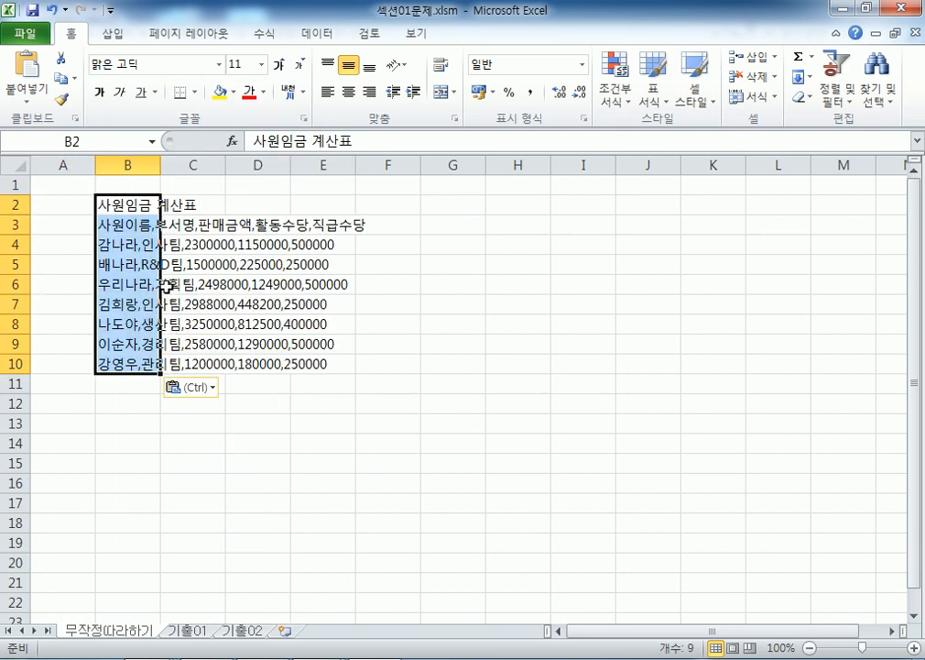
# - Split the pasted text in B2:B10 into columns as delimited data, using tab and comma as delimiters
pyautogui.click(304, 39)
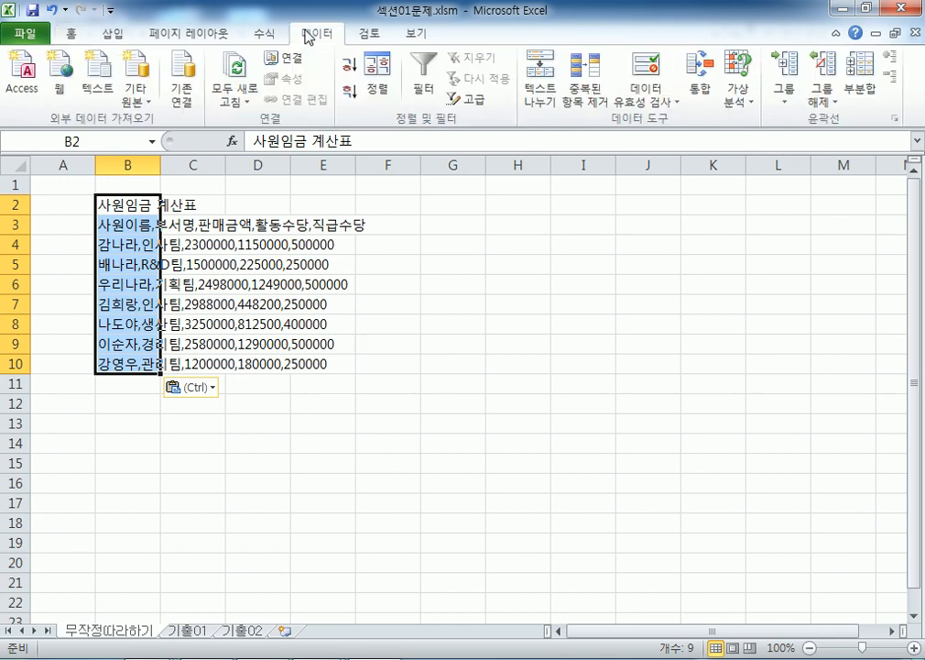
pyautogui.click(544, 91)
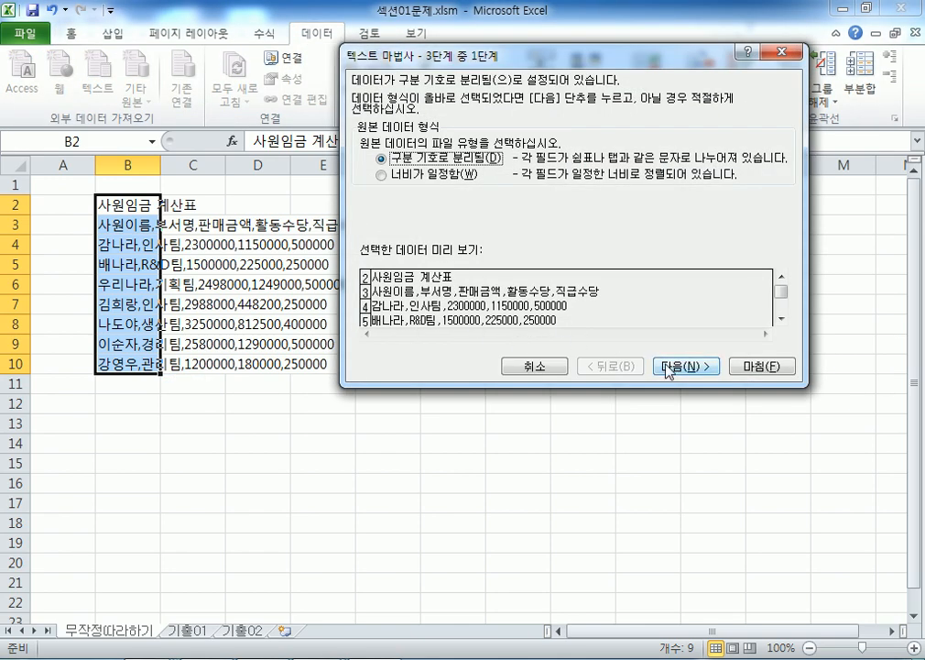
pyautogui.click(668, 367)
pyautogui.click(403, 152)
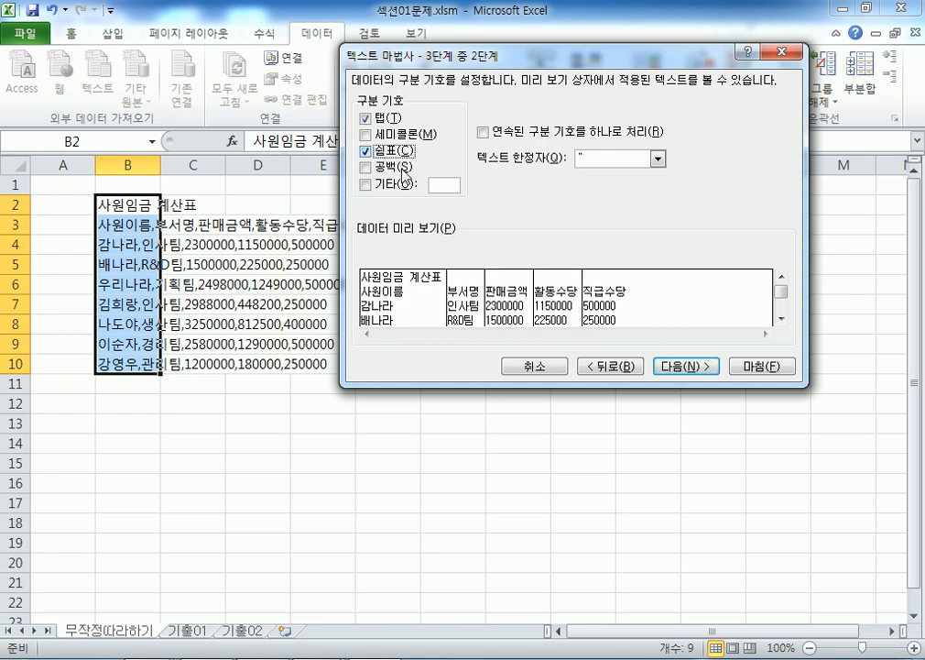
pyautogui.click(684, 366)
pyautogui.click(745, 364)
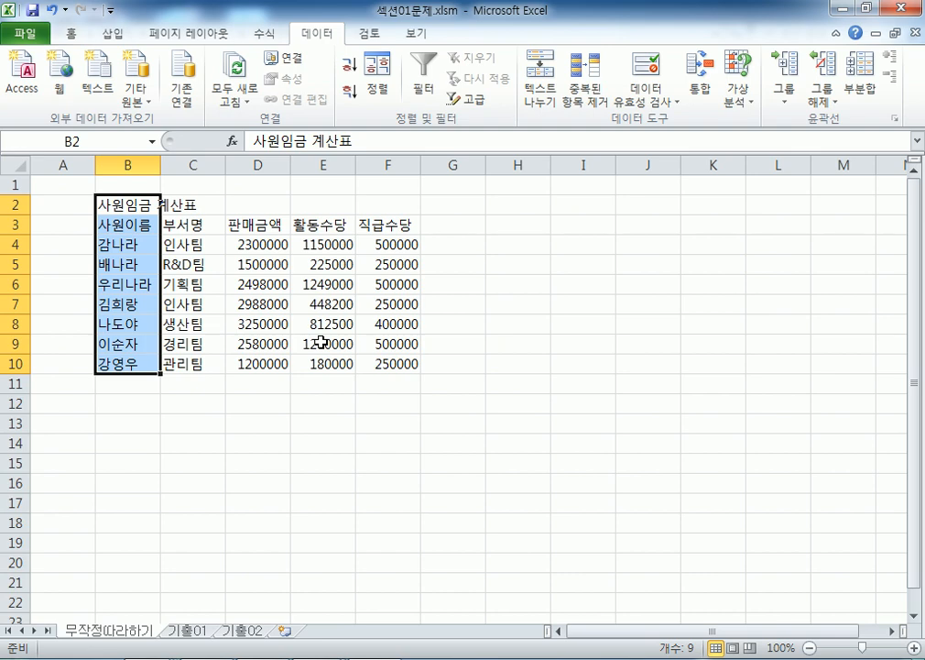
# - Close the workbook without saving it and reopen 섹션01문제.xlsm from the recent workbooks
pyautogui.click(914, 33)
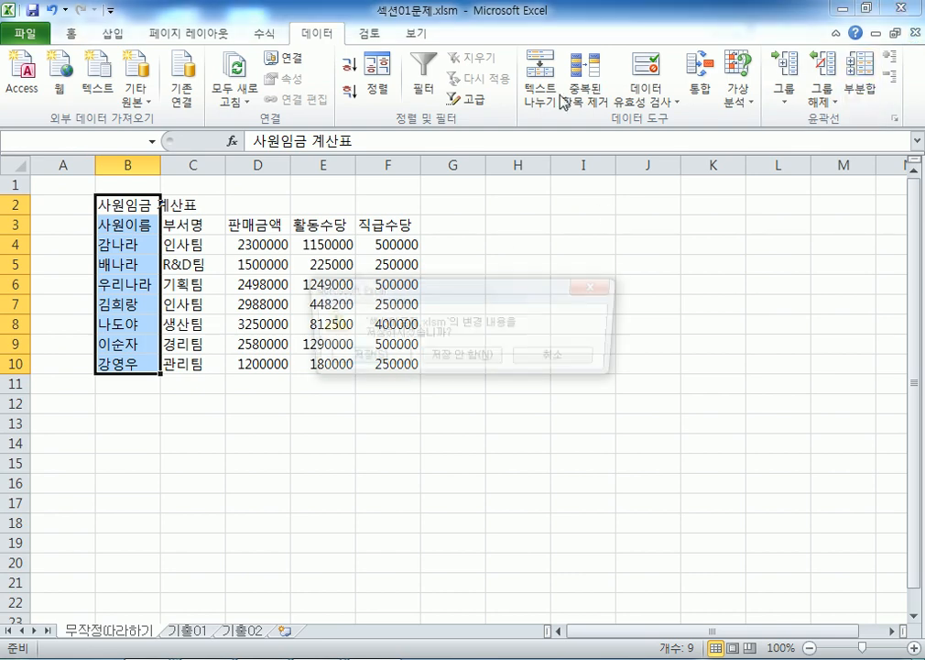
pyautogui.click(453, 351)
pyautogui.click(42, 41)
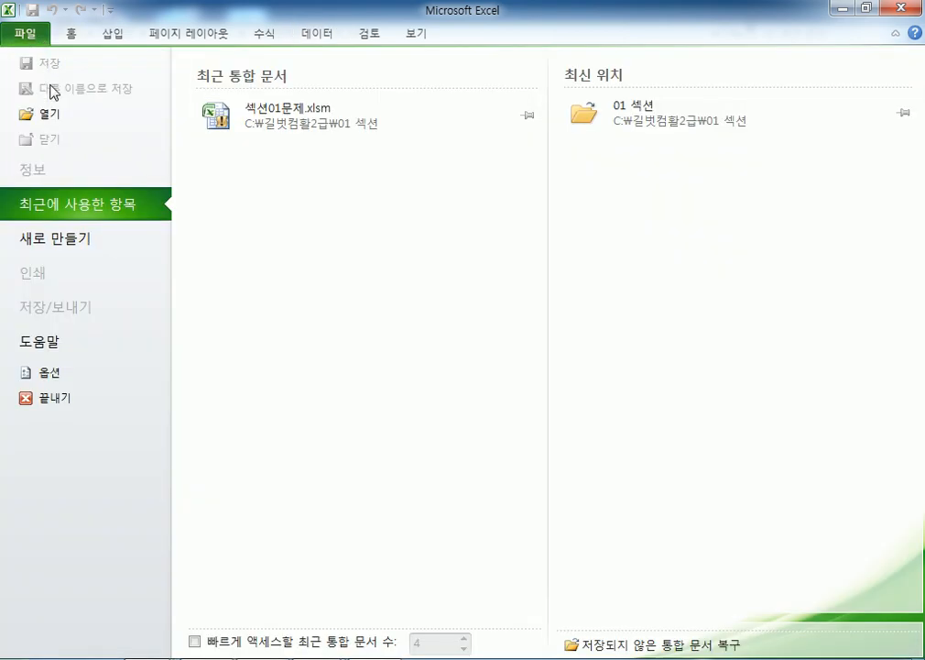
pyautogui.click(260, 119)
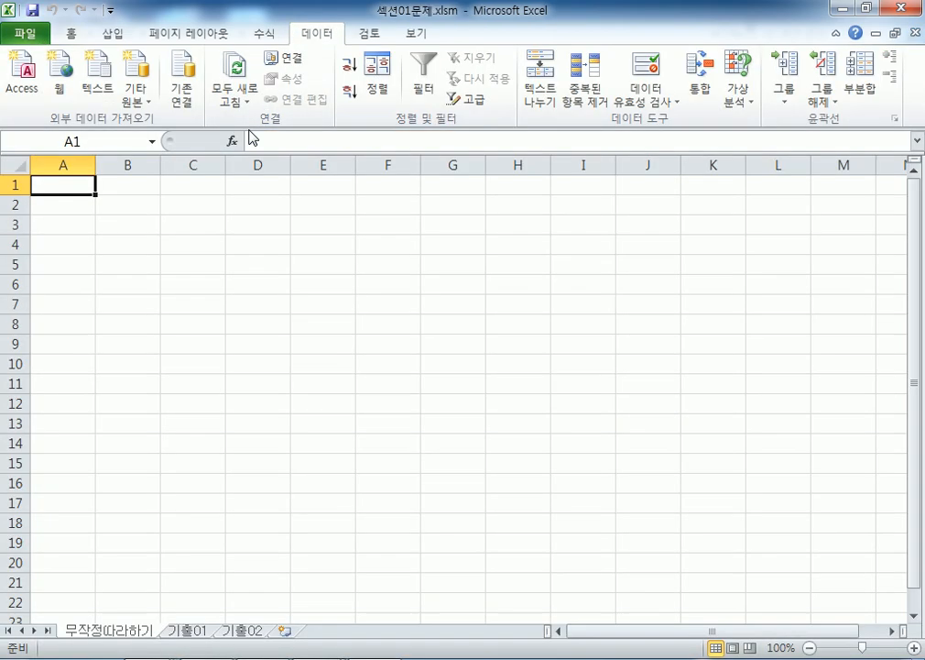
# - Start an external text import of 사원임금계산표.txt from the C:\길벗컴활2급\01 섹션 folder
pyautogui.click(95, 82)
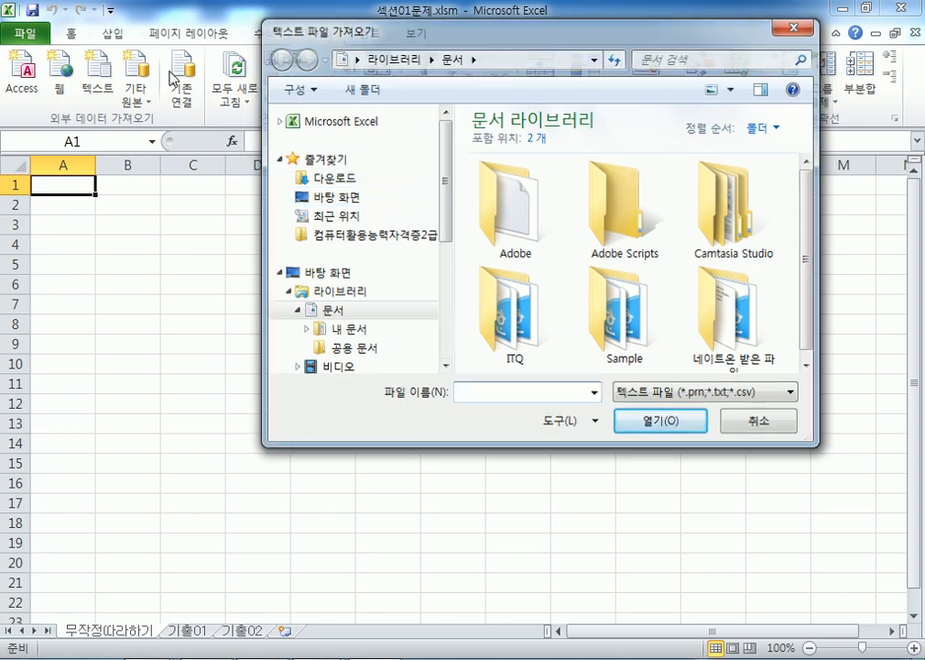
pyautogui.press('Escape')
pyautogui.click(95, 74)
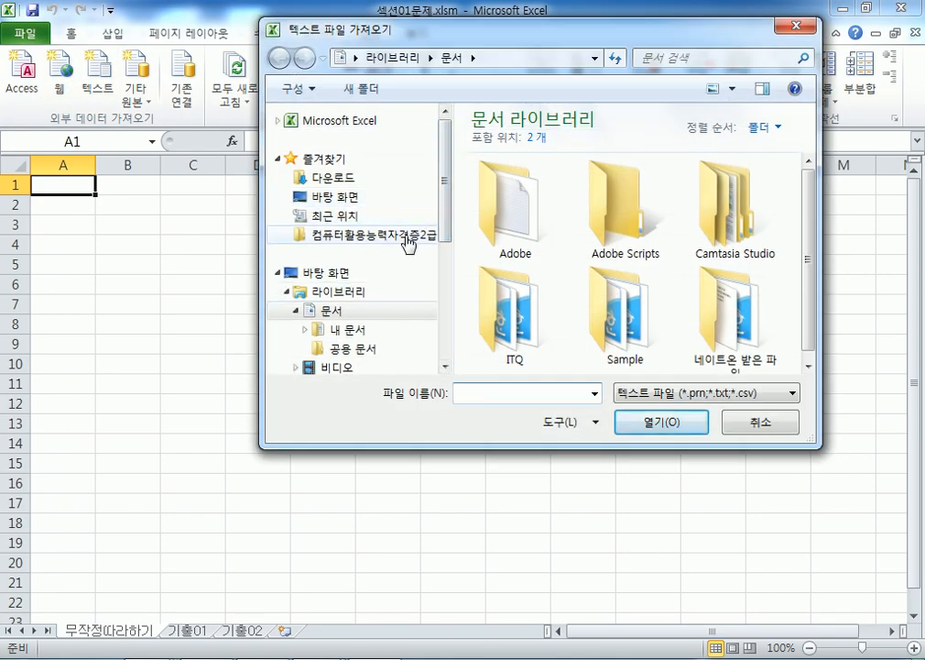
pyautogui.moveTo(445, 223); pyautogui.dragTo(393, 303)
pyautogui.click(366, 330)
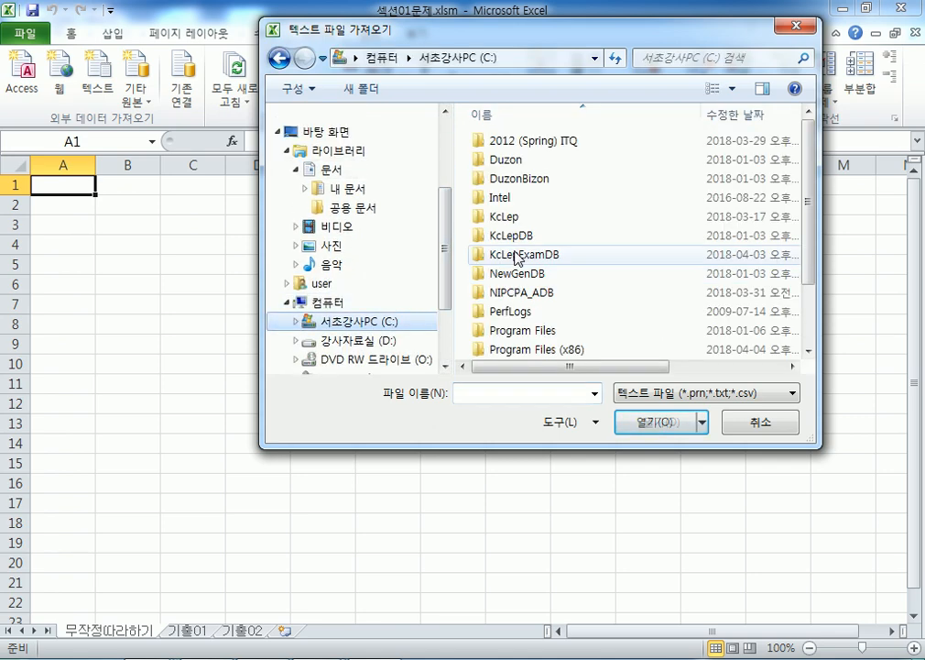
pyautogui.scroll(-2, 541, 293)
pyautogui.click(534, 334)
pyautogui.doubleClick(534, 334)
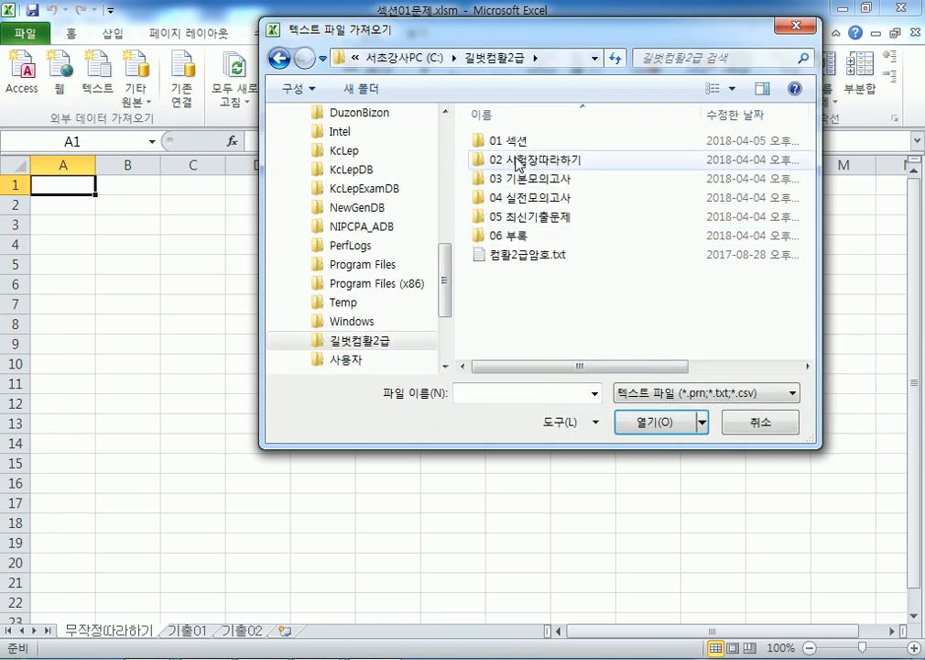
pyautogui.doubleClick(515, 143)
pyautogui.doubleClick(516, 145)
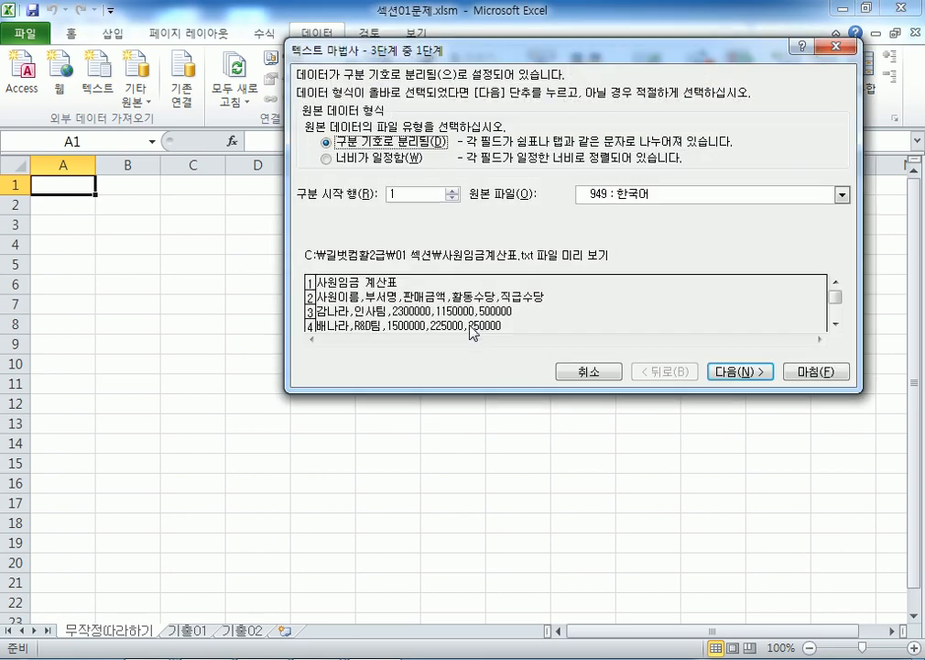
# - Keep the imported text as delimited data and set tab and comma as its delimiters
pyautogui.click(777, 372)
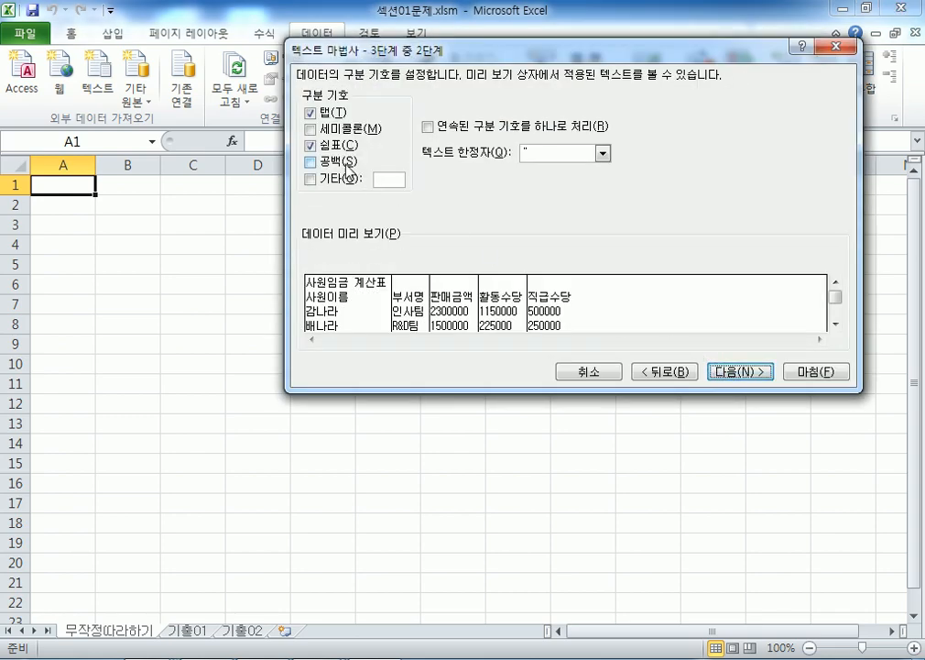
pyautogui.click(310, 145)
pyautogui.click(313, 147)
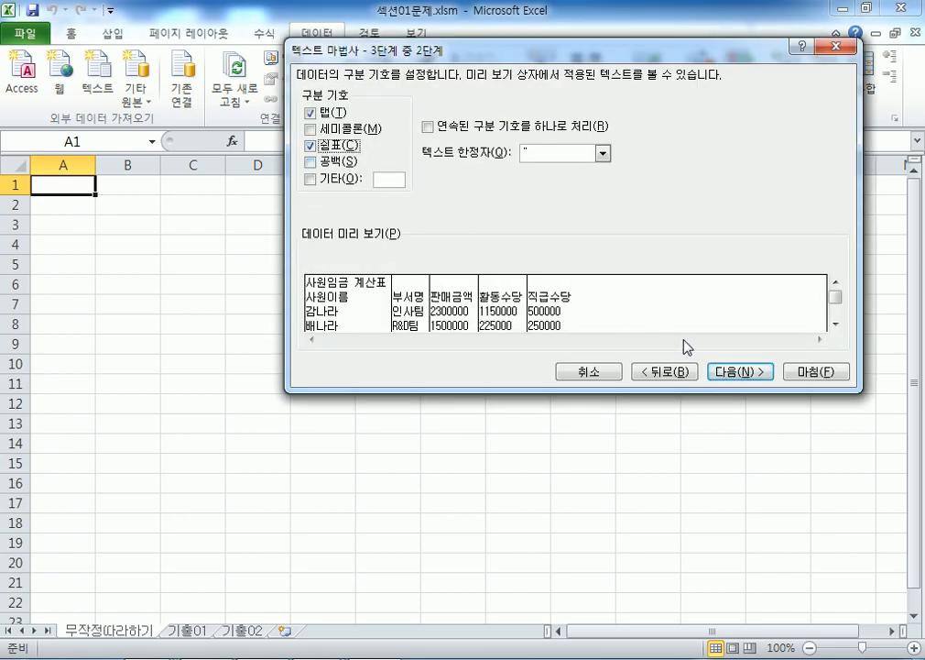
pyautogui.click(311, 145)
pyautogui.click(311, 129)
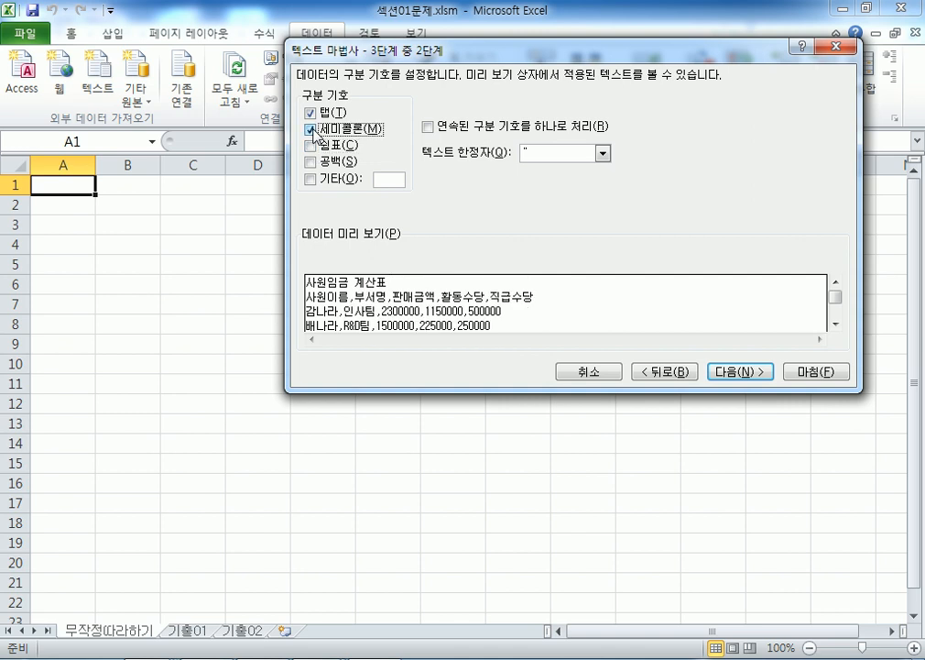
pyautogui.click(310, 129)
pyautogui.click(311, 146)
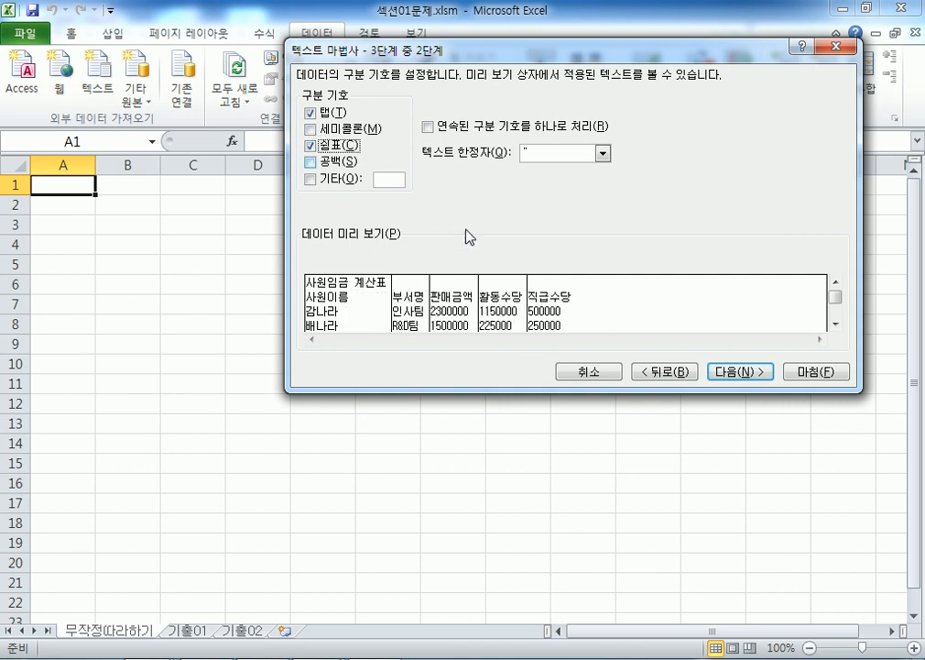
# - Finish the text import and place the data in the existing 무작정따라하기 sheet at cell B2
pyautogui.click(730, 372)
pyautogui.click(815, 371)
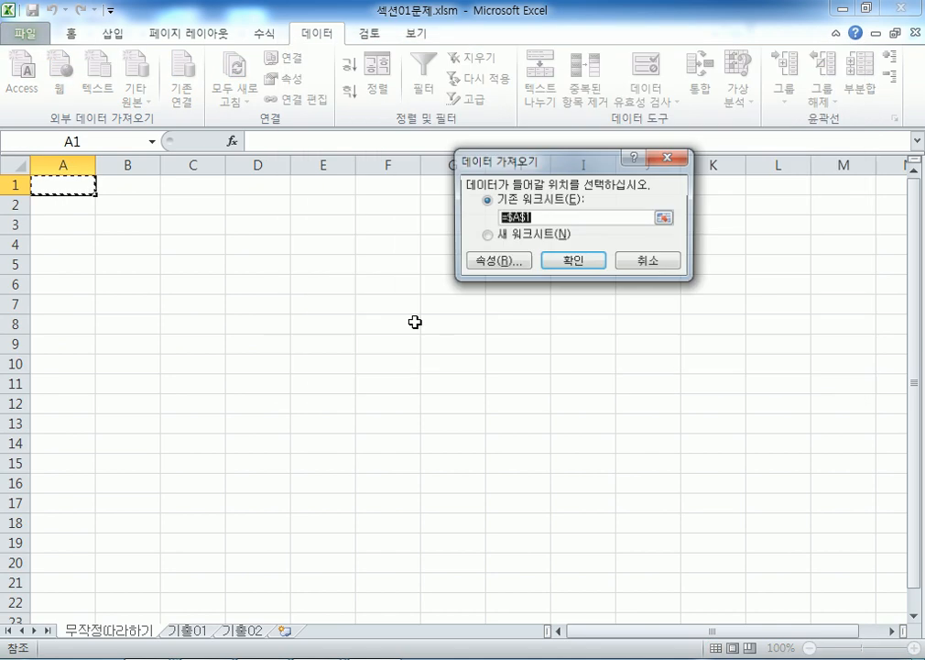
pyautogui.click(131, 202)
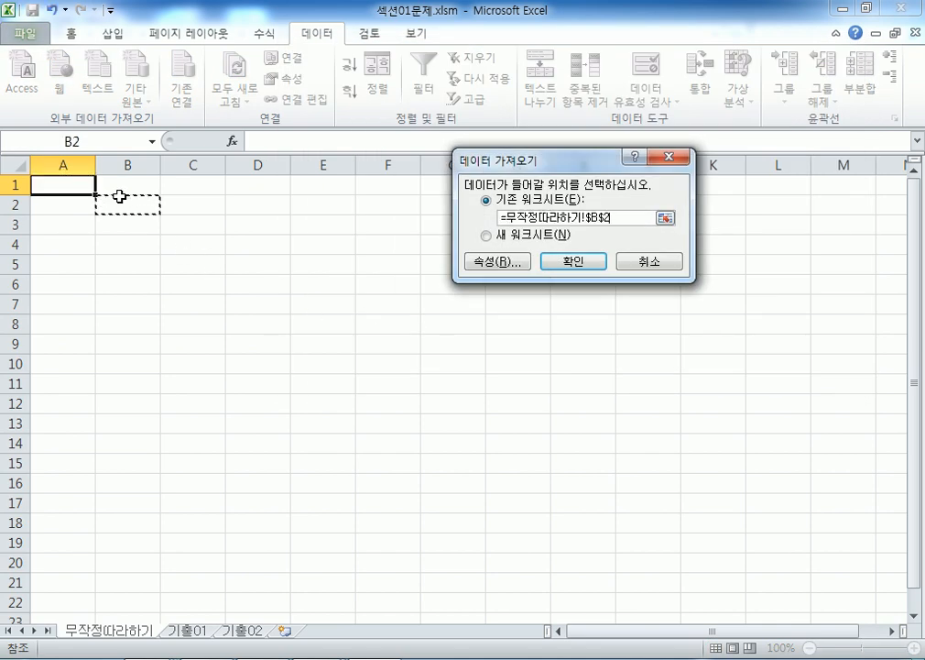
pyautogui.click(574, 263)
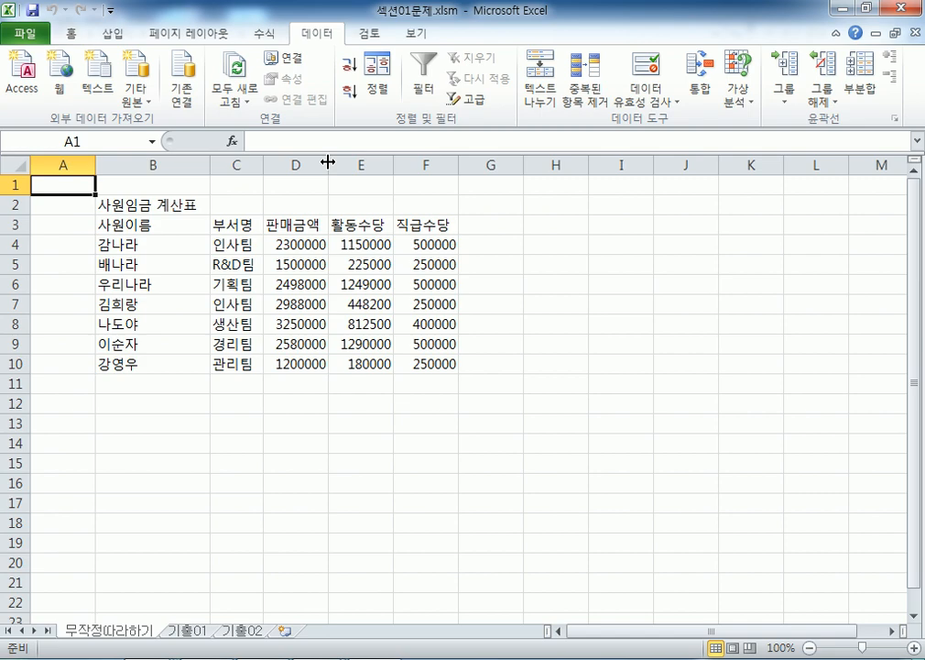
pyautogui.click(97, 74)
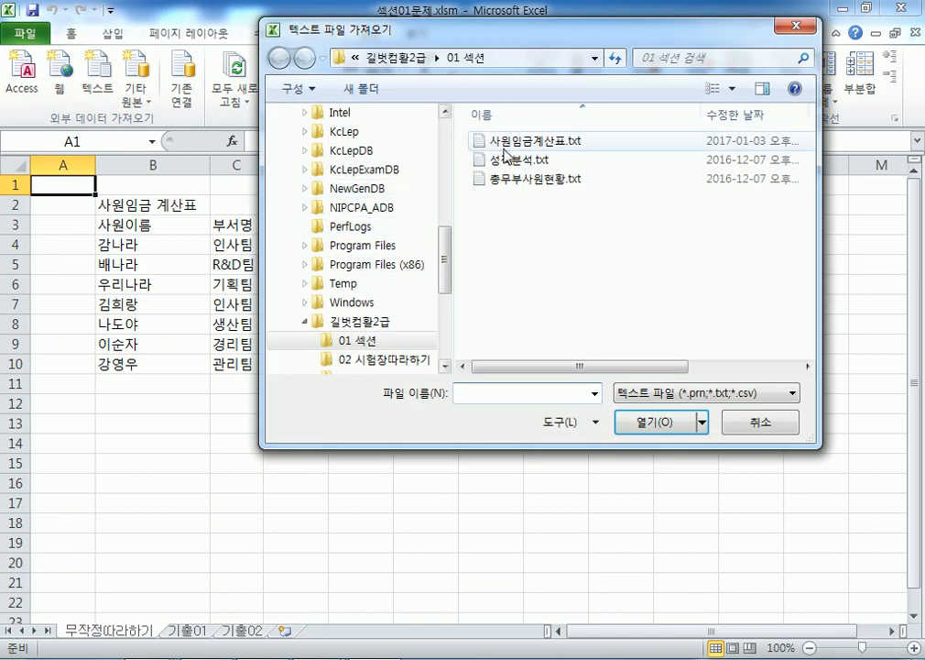
pyautogui.doubleClick(506, 142)
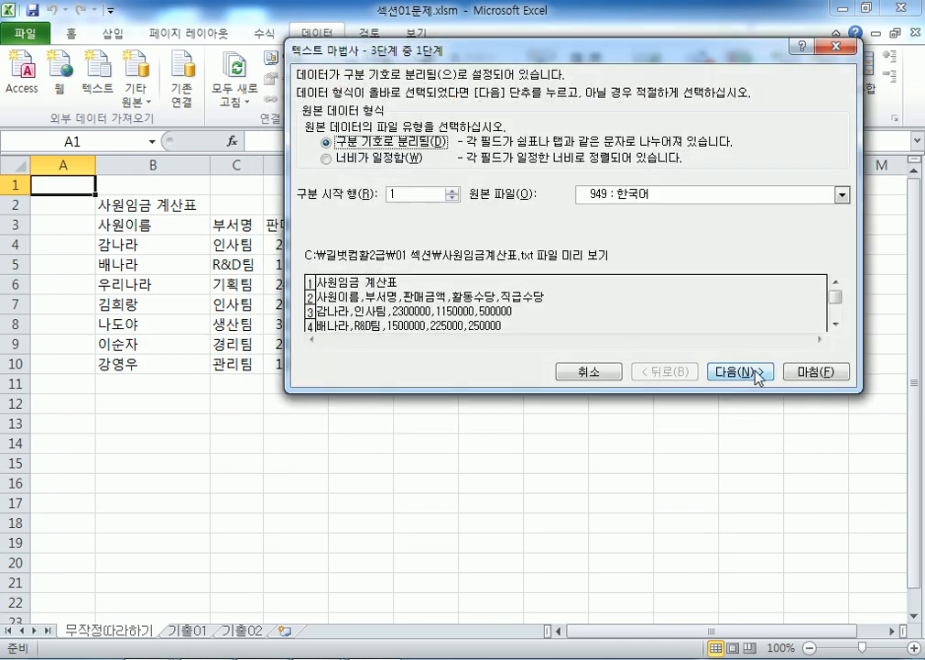
pyautogui.click(757, 371)
pyautogui.click(310, 112)
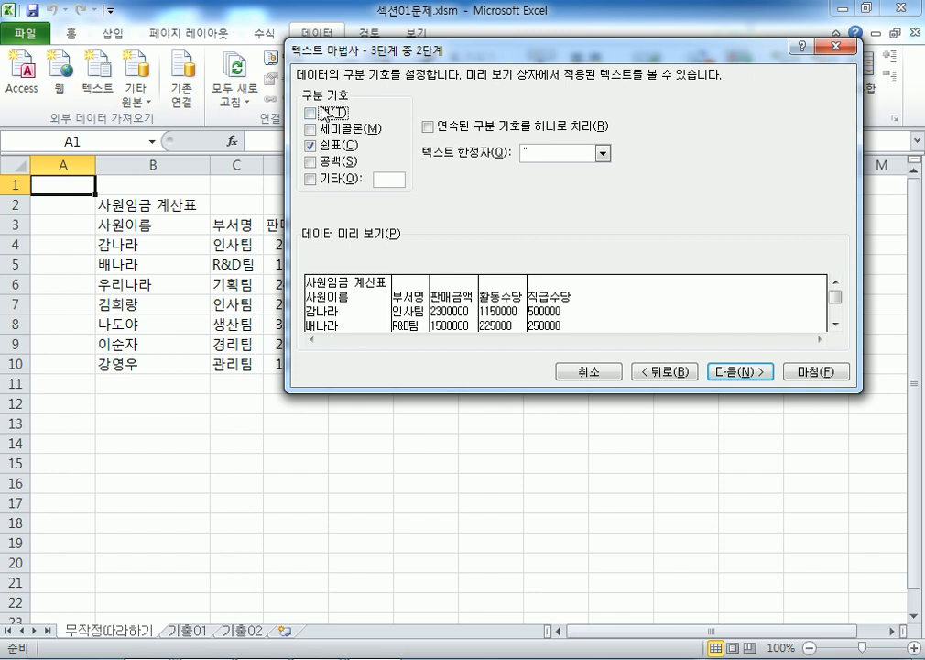
pyautogui.click(332, 114)
pyautogui.click(320, 118)
pyautogui.click(587, 372)
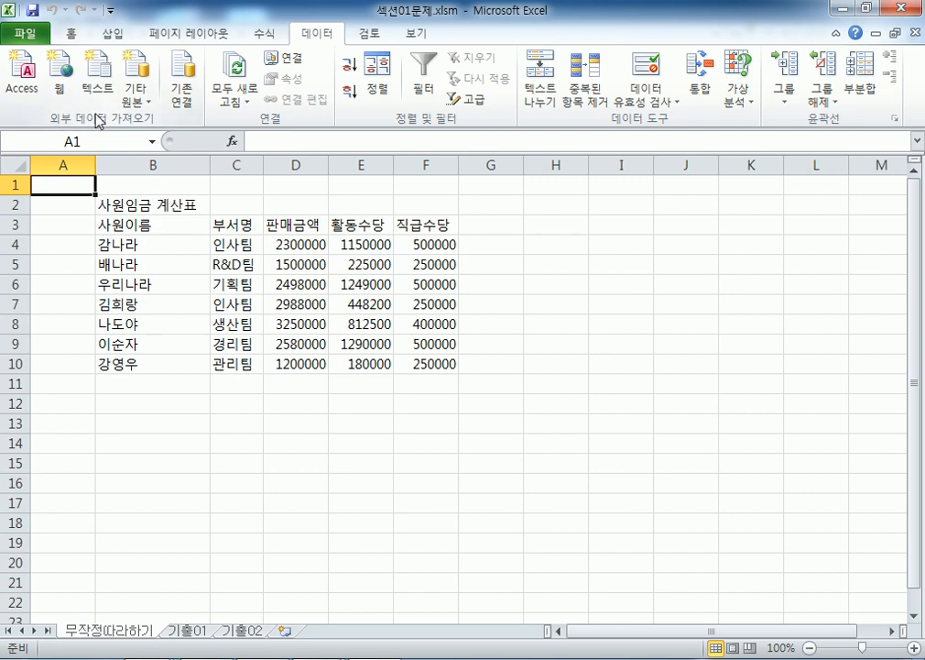
pyautogui.click(97, 78)
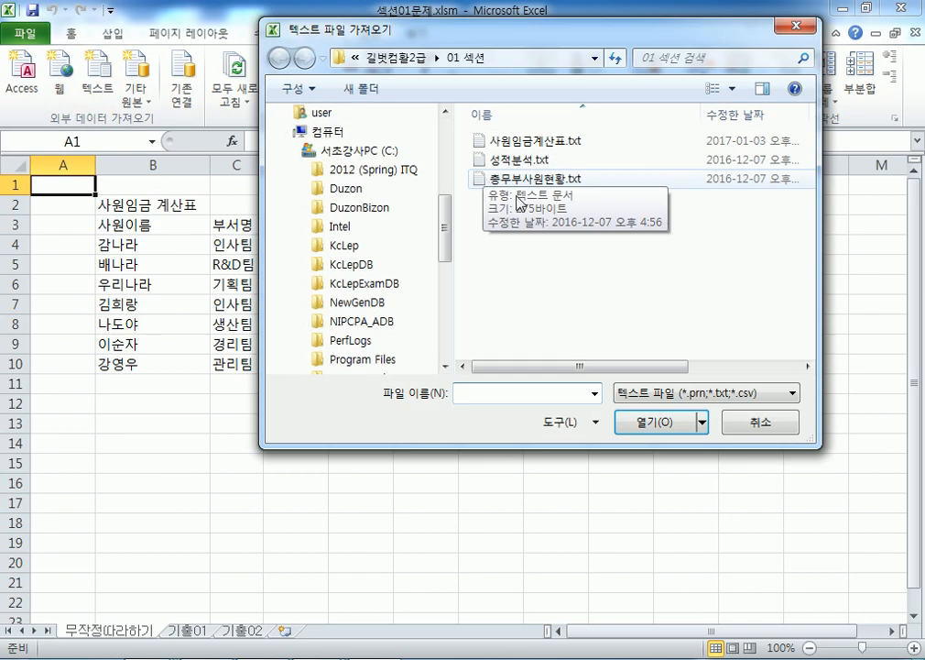
pyautogui.click(749, 420)
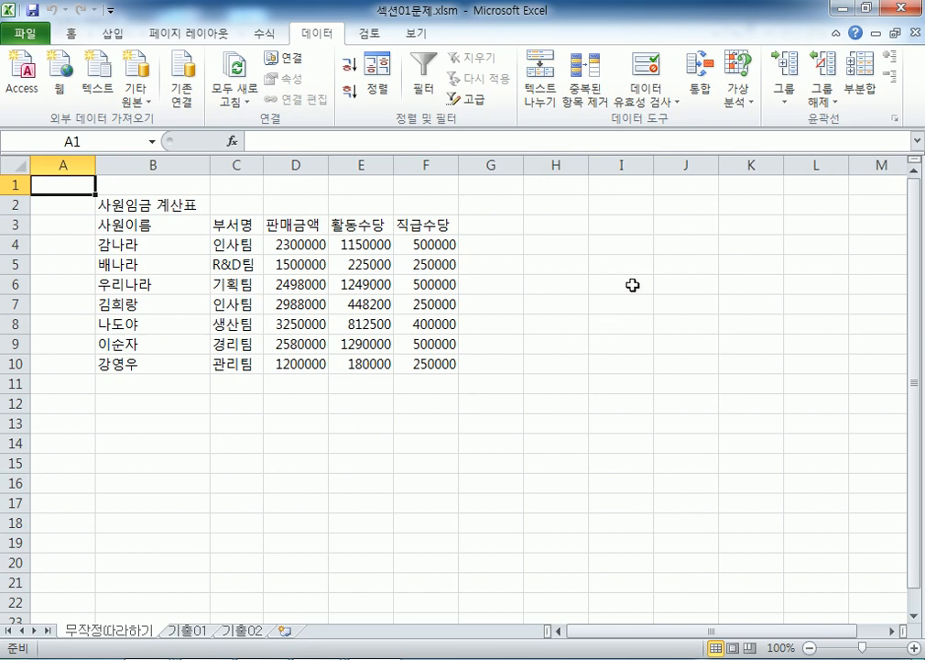
# - Paste the copied table at cell I3, beside the imported table
pyautogui.click(609, 220)
pyautogui.hotkey('ctrl', 'v')
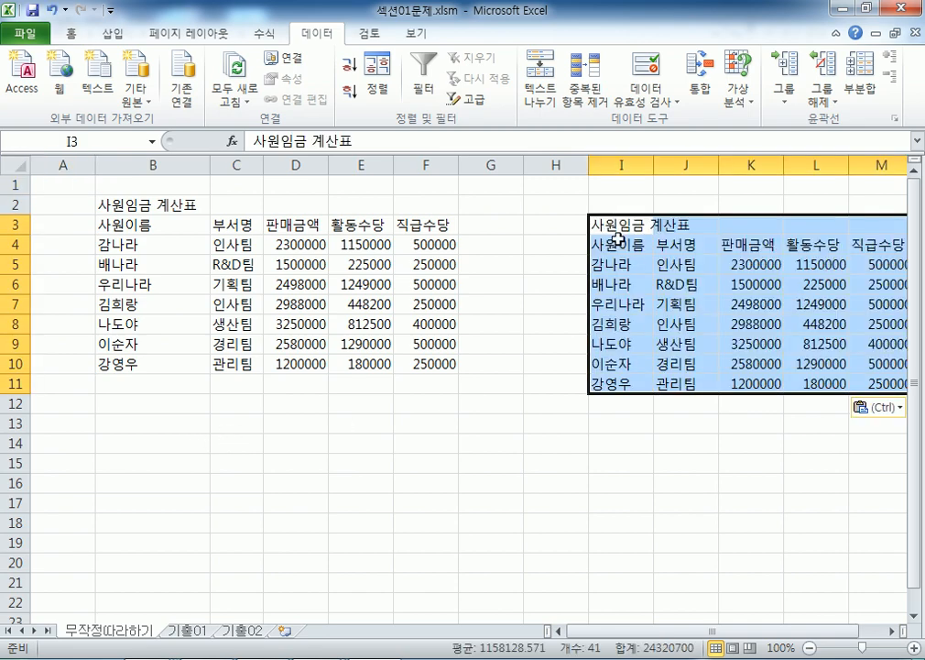
pyautogui.click(634, 303)
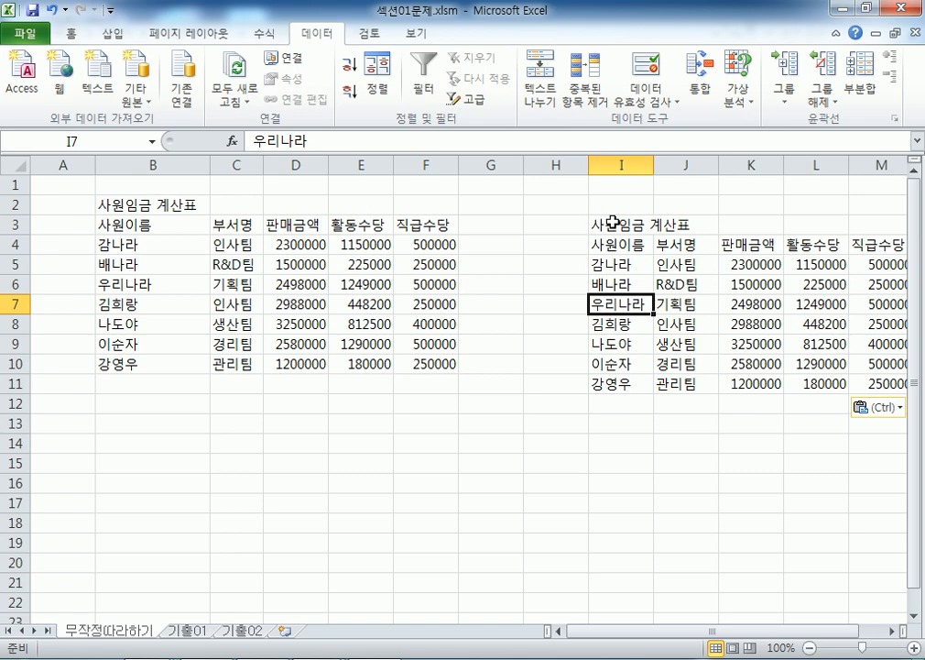
# - Compare the imported table's cells and column widths in columns B to F with the pasted table starting at I3
pyautogui.click(165, 204)
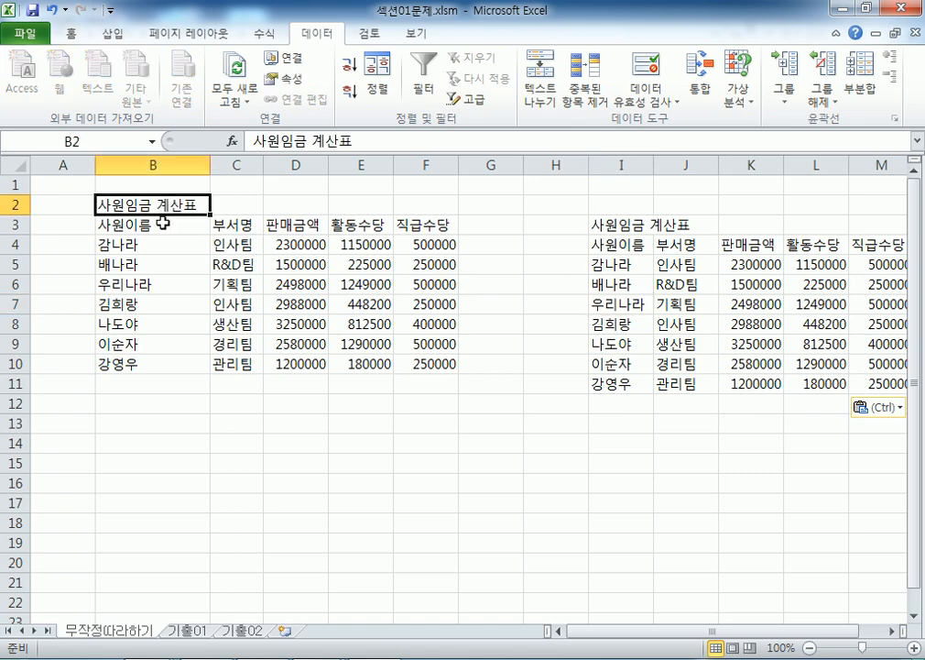
pyautogui.moveTo(132, 227); pyautogui.dragTo(157, 348)
pyautogui.click(158, 204)
pyautogui.click(241, 186)
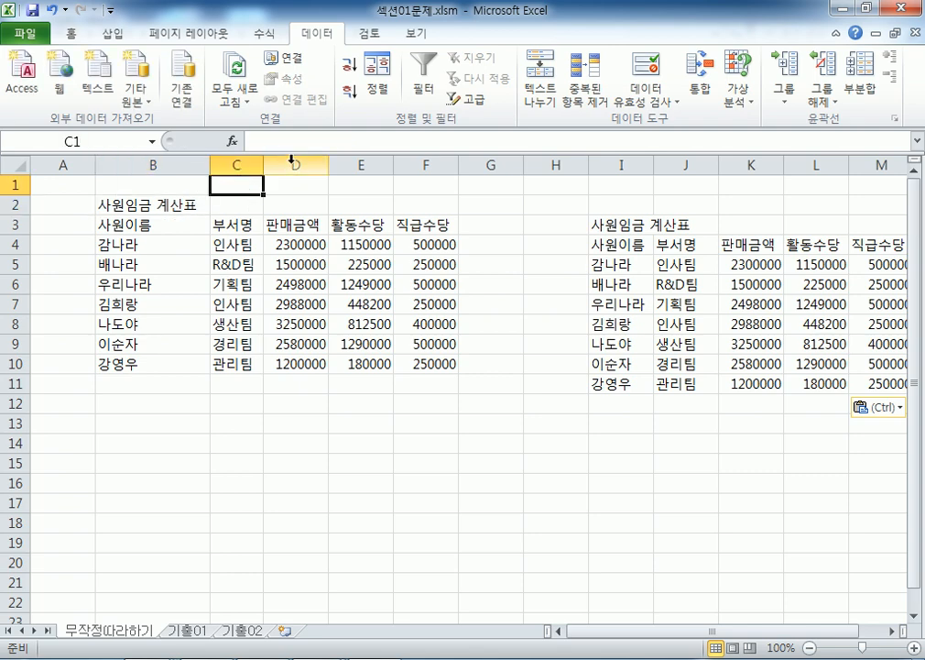
pyautogui.click(364, 165)
pyautogui.click(424, 165)
pyautogui.click(622, 225)
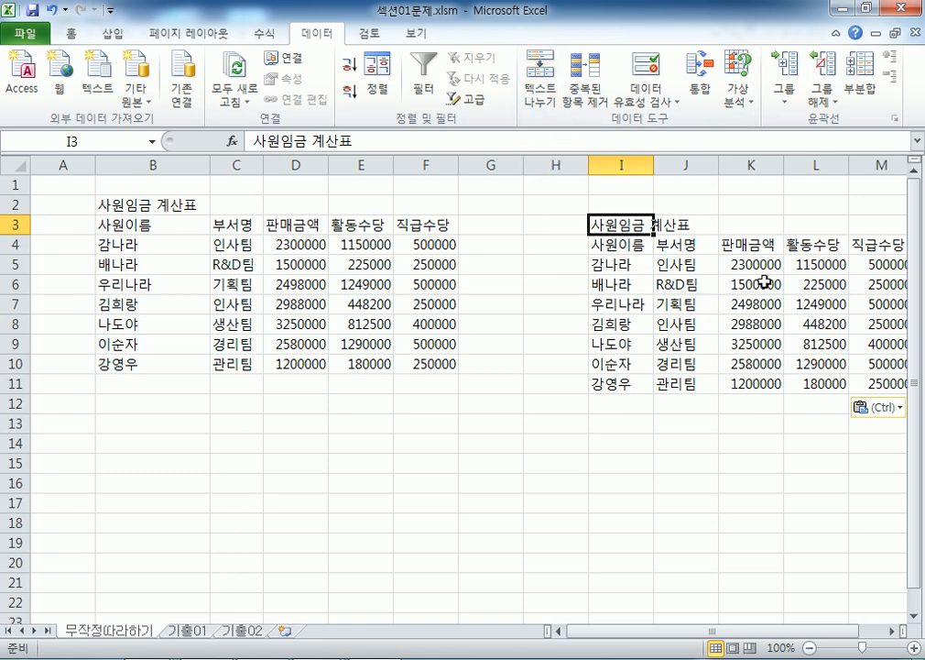
pyautogui.moveTo(146, 485); pyautogui.dragTo(581, 564)
pyautogui.click(597, 440)
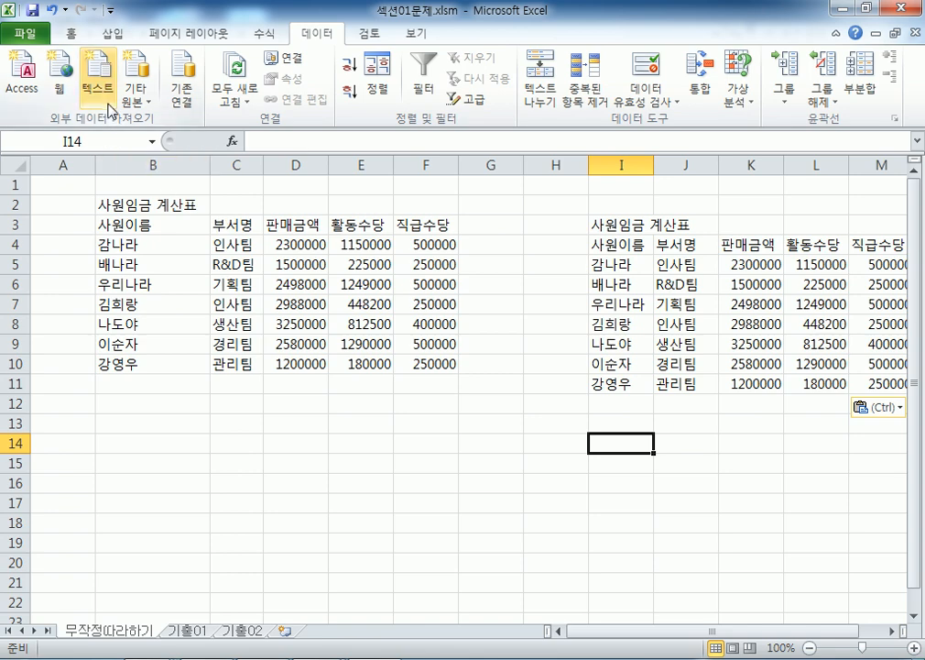
pyautogui.click(151, 253)
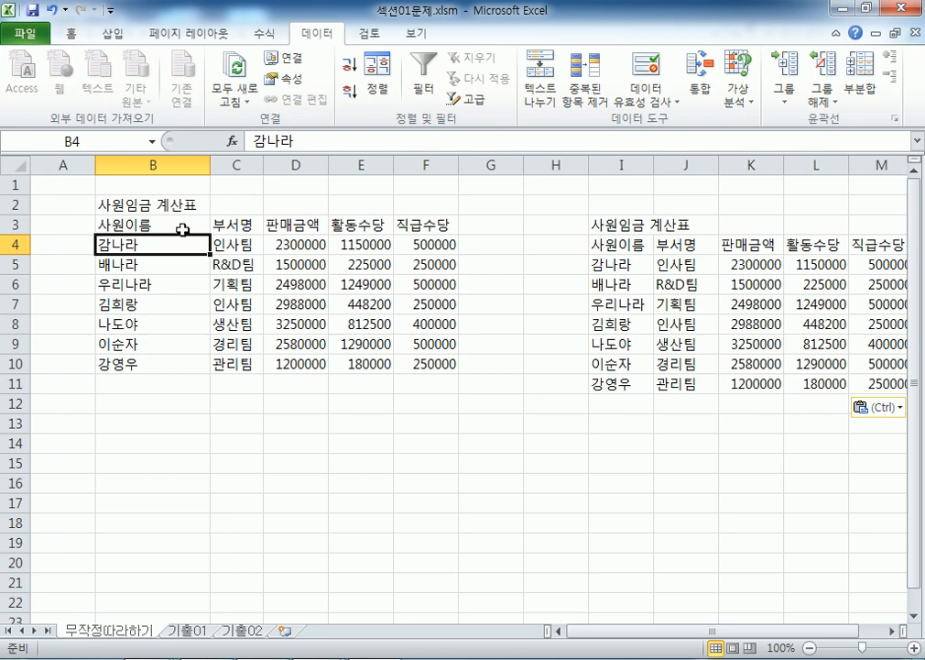
pyautogui.click(171, 267)
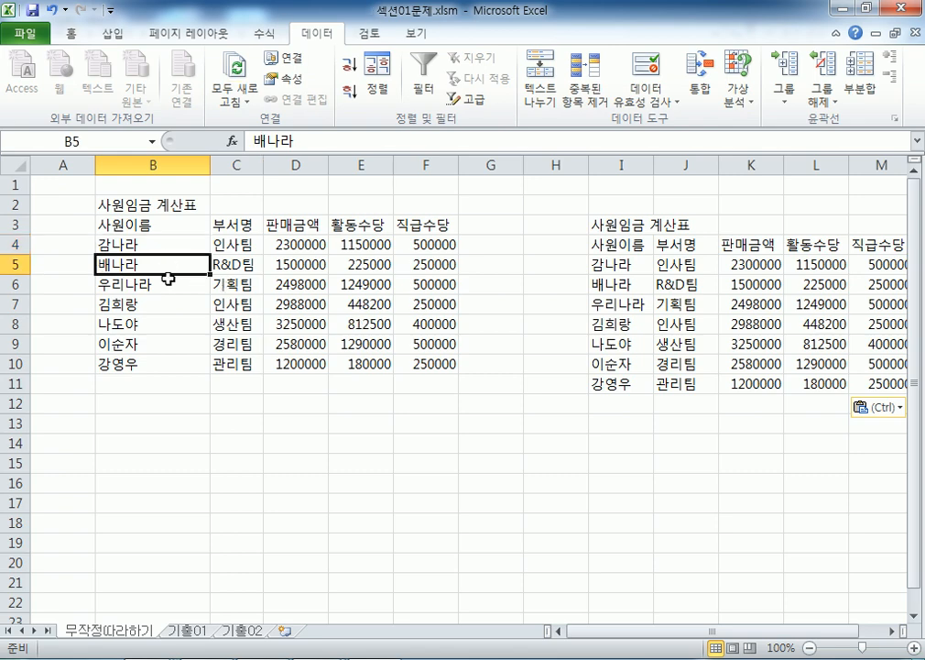
pyautogui.click(183, 382)
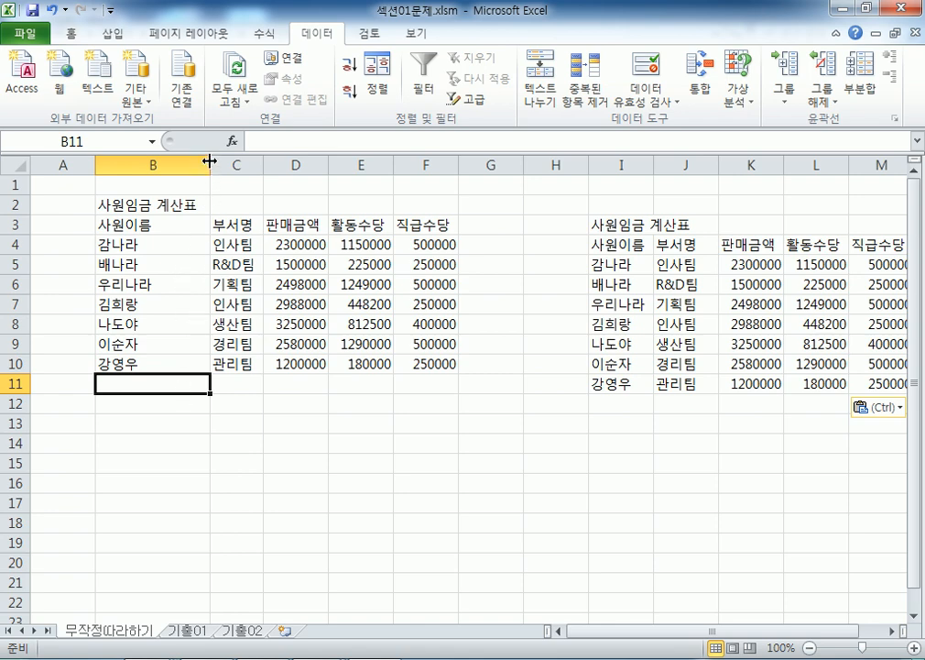
# - Try widening column B and undo the width change
pyautogui.moveTo(210, 161); pyautogui.dragTo(280, 161)
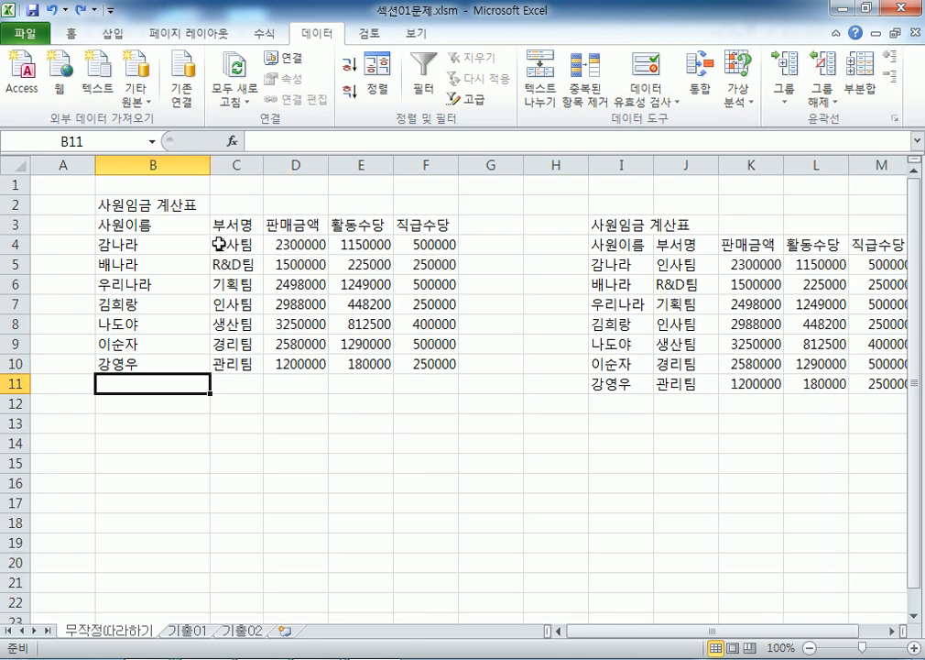
pyautogui.hotkey('ctrl', 'z')
# - Widen the 부서명 column of the imported table
pyautogui.moveTo(604, 165); pyautogui.dragTo(850, 165)
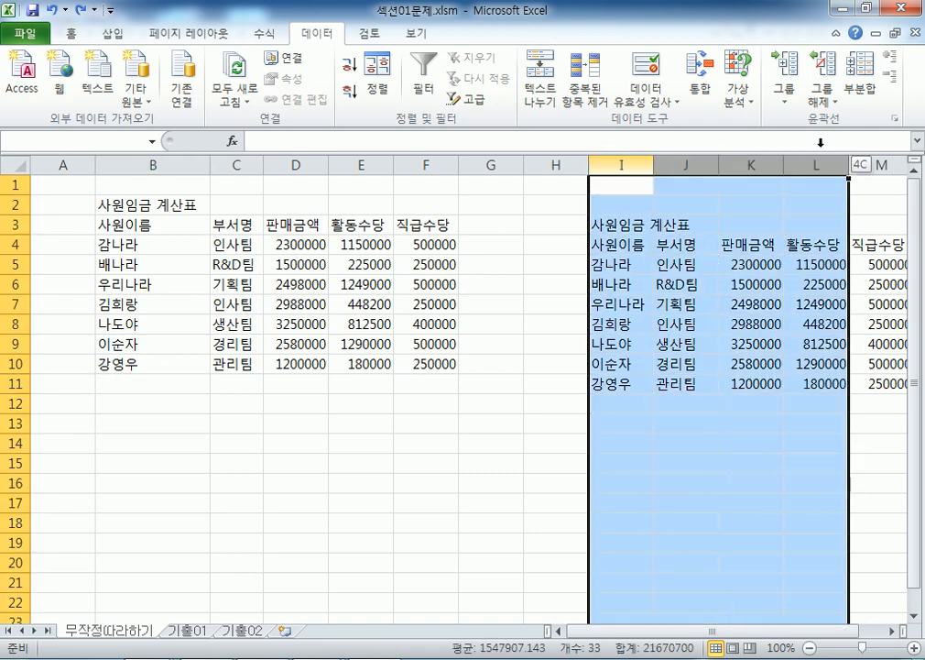
pyautogui.moveTo(174, 165); pyautogui.dragTo(431, 165)
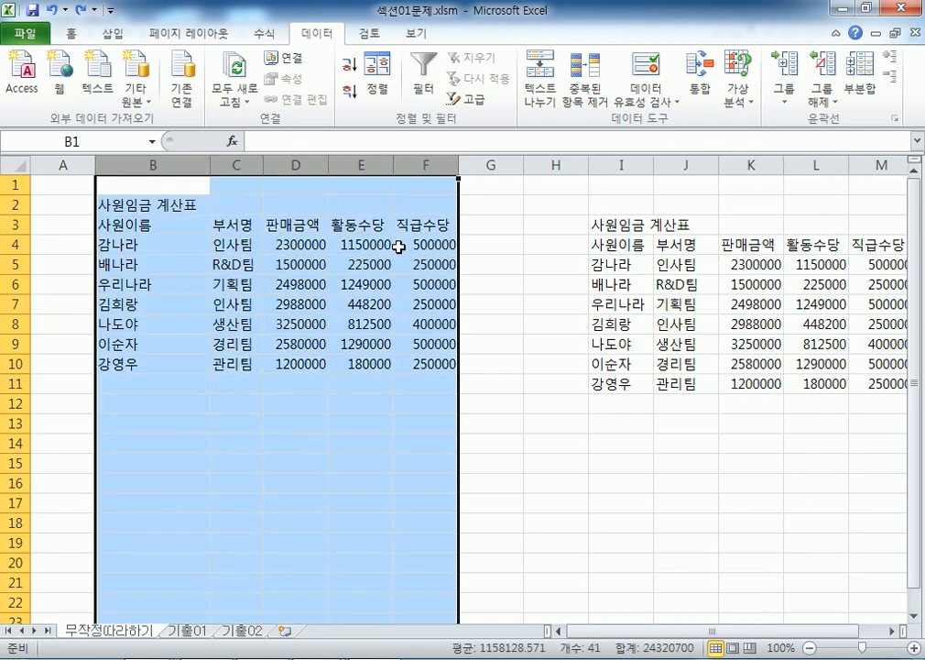
pyautogui.click(393, 248)
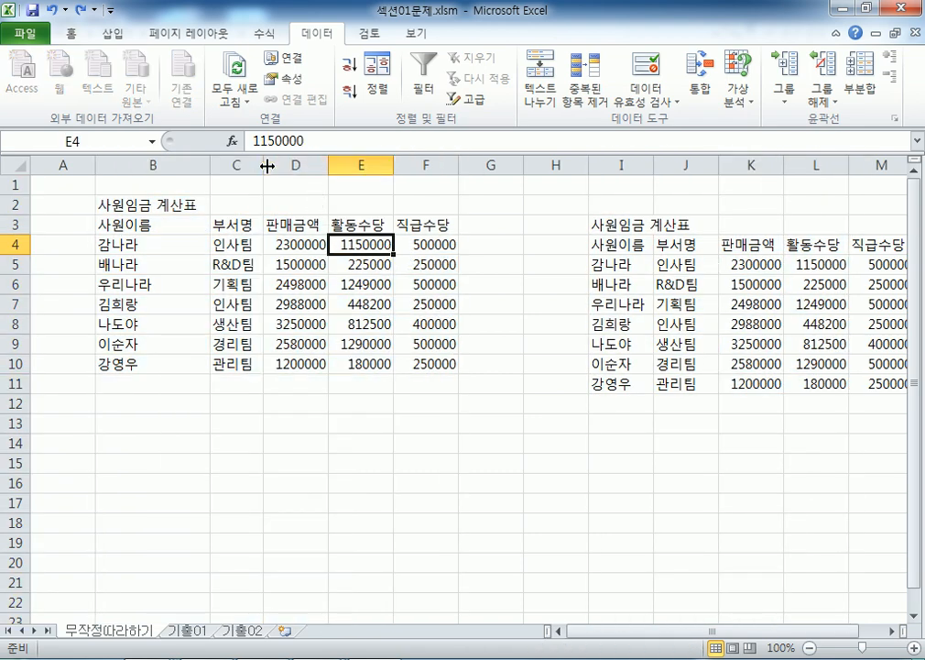
pyautogui.moveTo(263, 165); pyautogui.dragTo(341, 166)
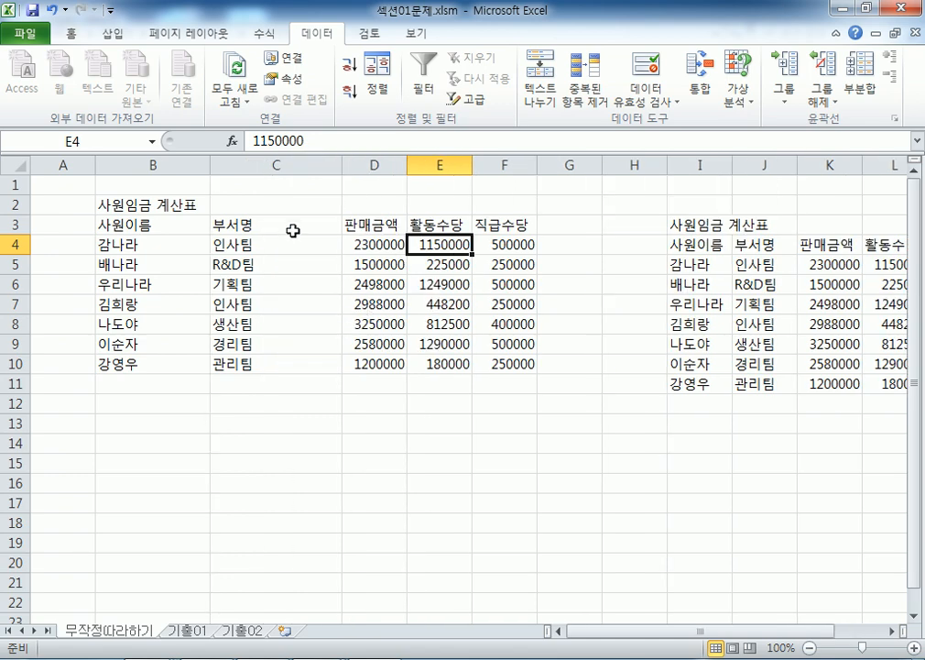
# - Undo the widening of the 부서명 column in the imported table
pyautogui.hotkey('ctrl', 'z')
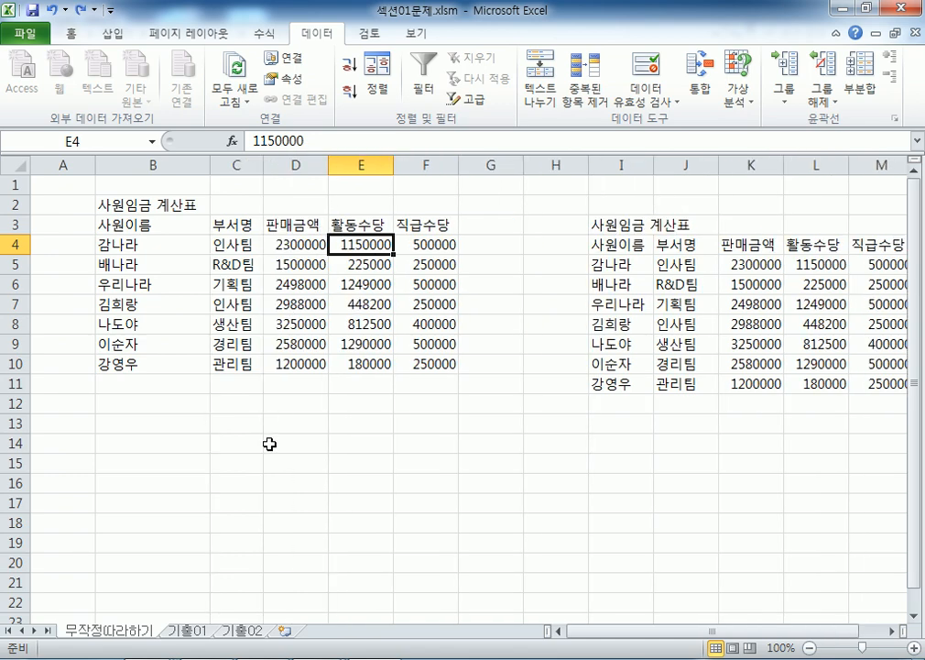
pyautogui.click(268, 446)
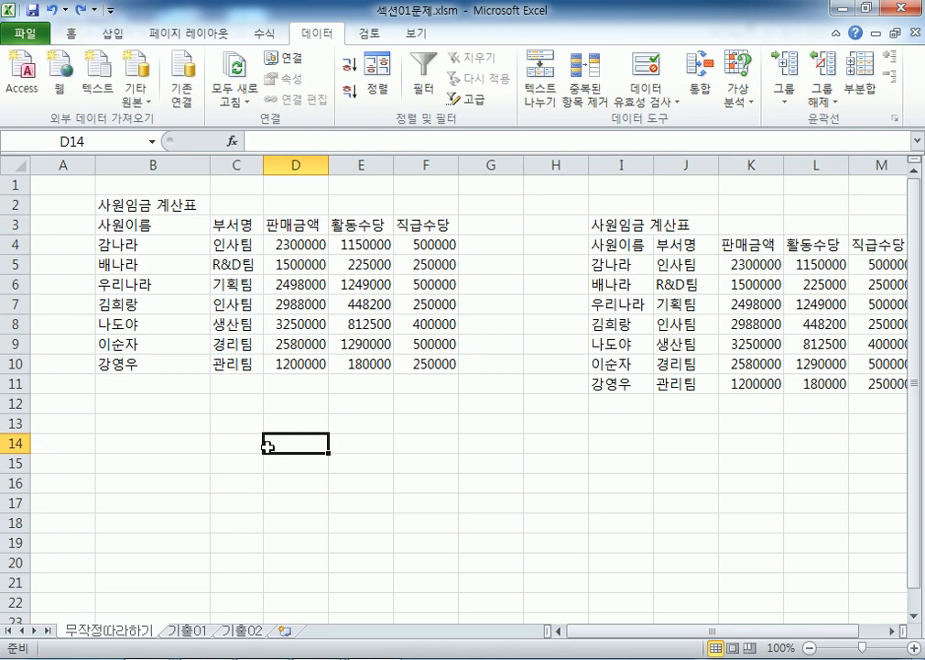
pyautogui.click(171, 386)
pyautogui.click(170, 406)
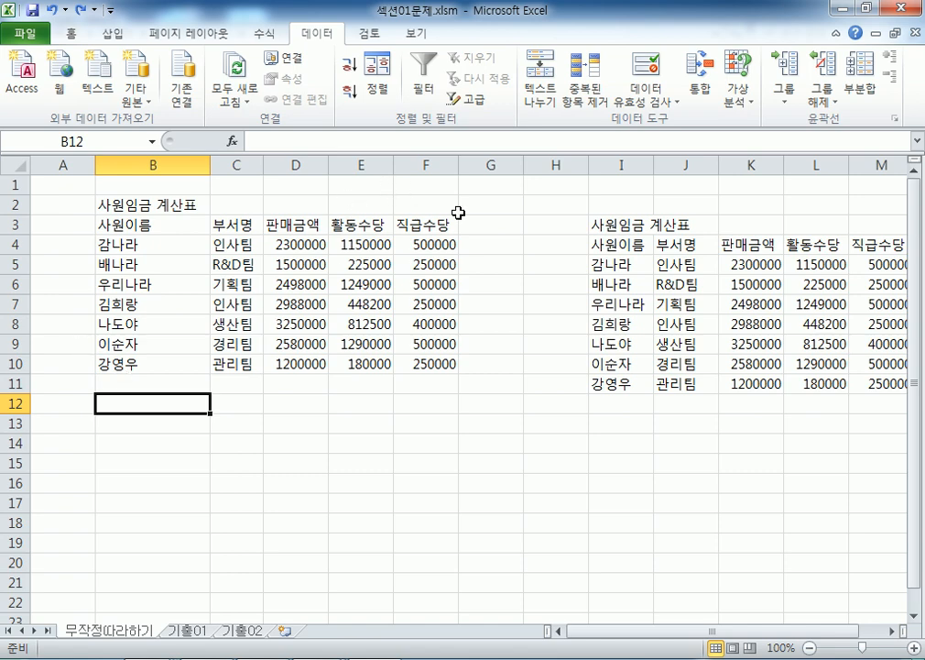
# - Delete columns I to M holding the pasted comparison table, and return to the start of the sheet
pyautogui.moveTo(614, 164); pyautogui.dragTo(724, 165)
pyautogui.rightClick(606, 242)
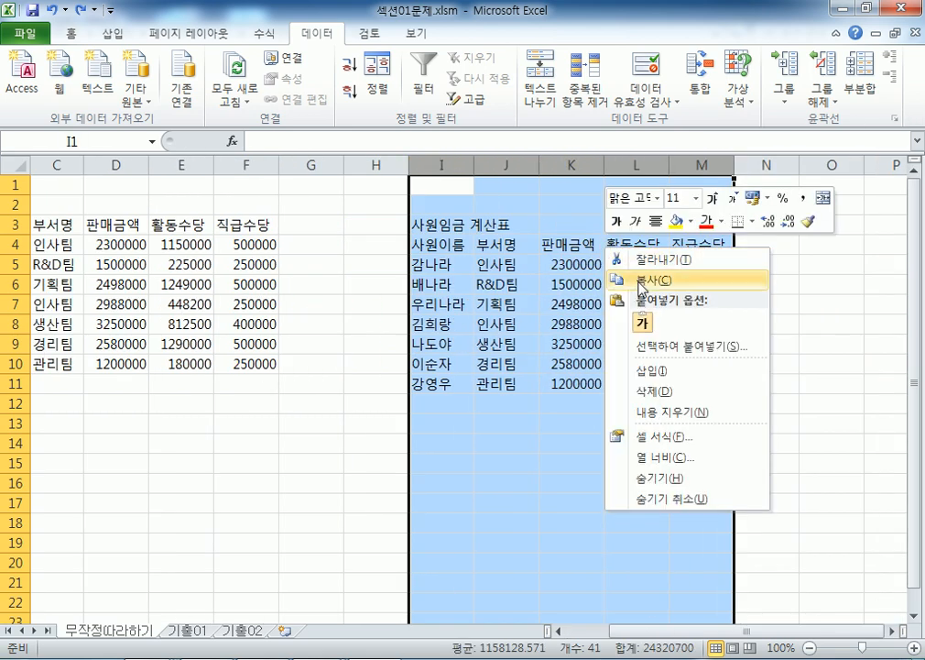
pyautogui.click(646, 392)
pyautogui.click(155, 402)
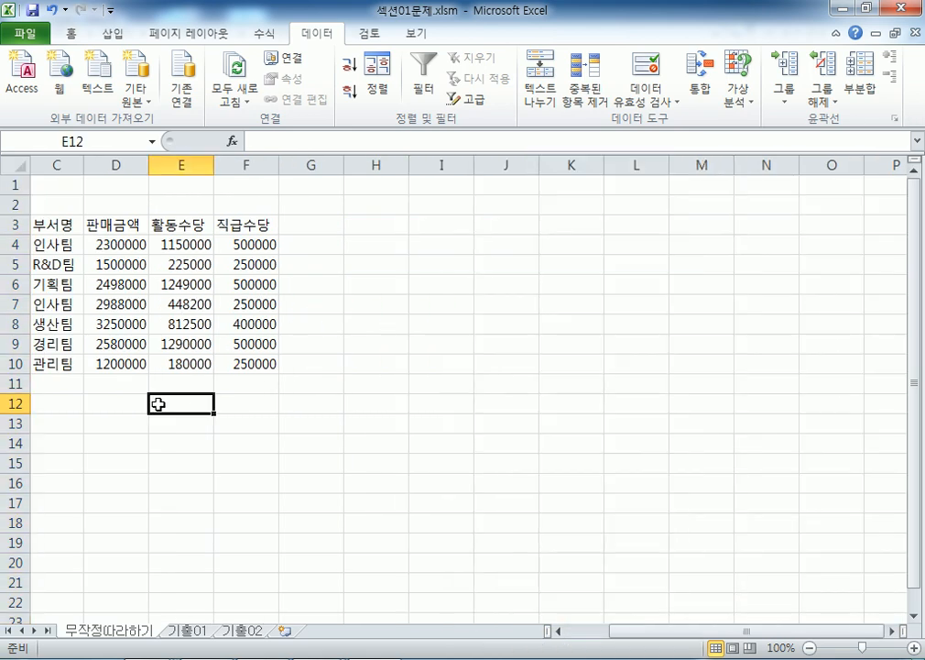
pyautogui.press('Home')
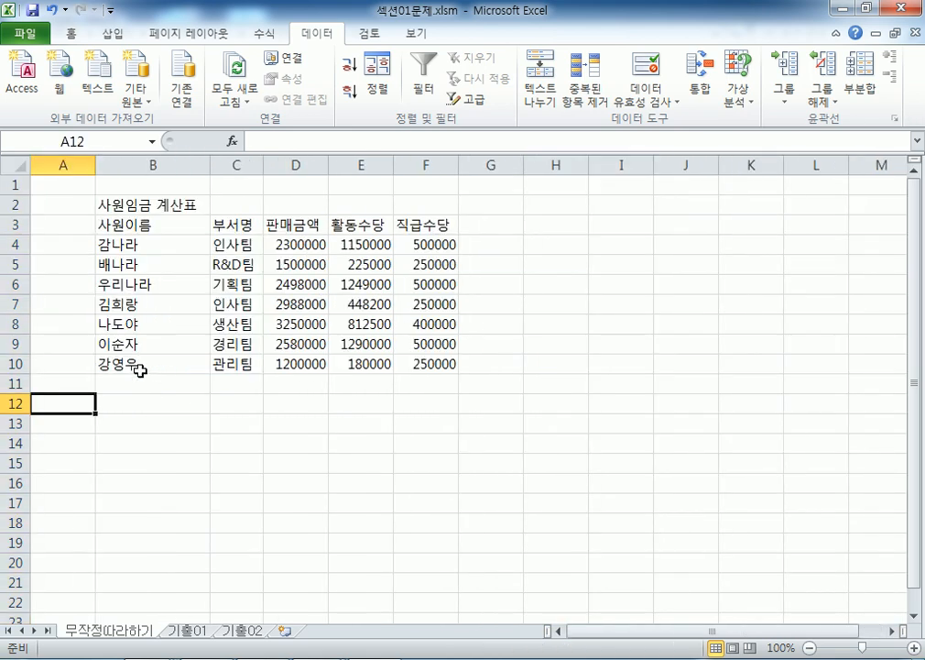
# - Switch to the 기출01 sheet and select cell A2 as the destination
pyautogui.click(188, 630)
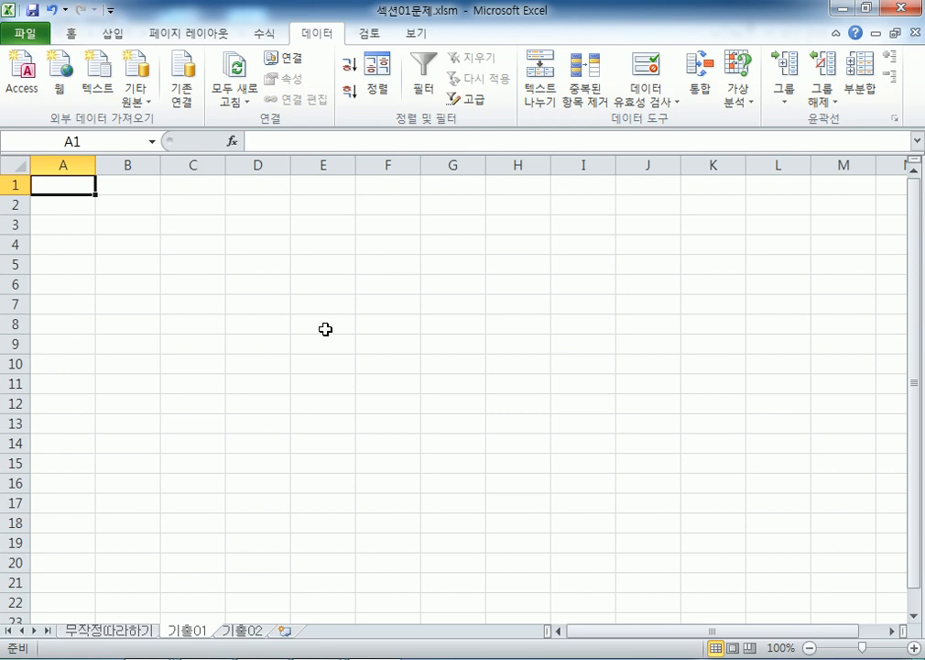
pyautogui.click(61, 212)
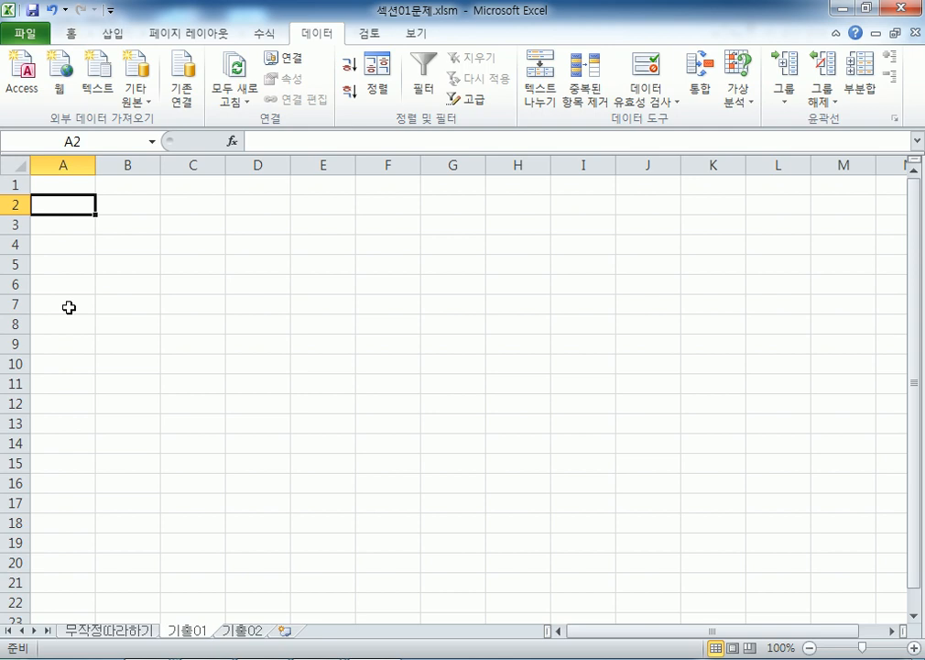
pyautogui.click(97, 91)
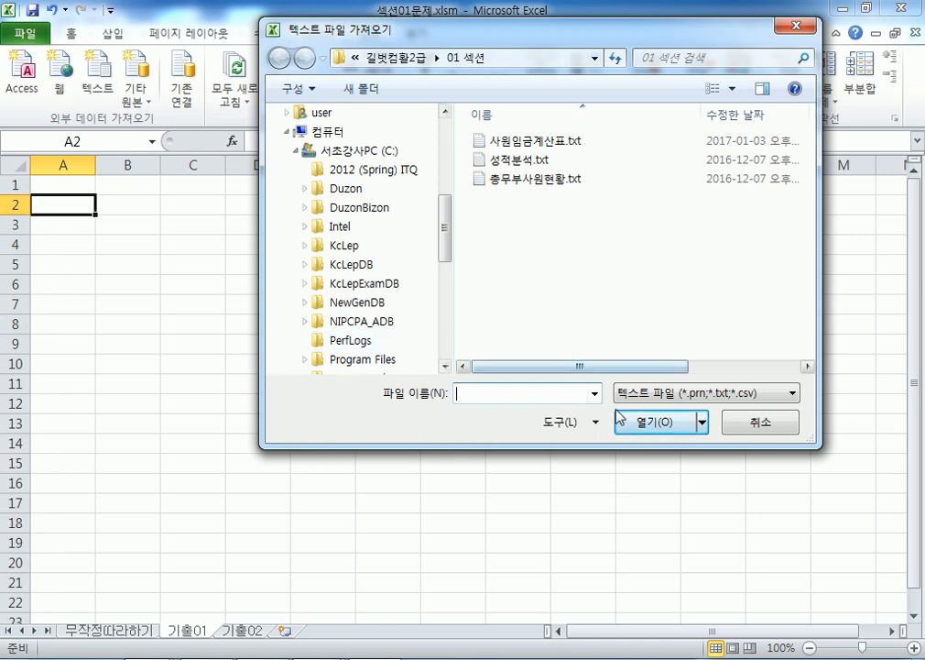
pyautogui.click(752, 423)
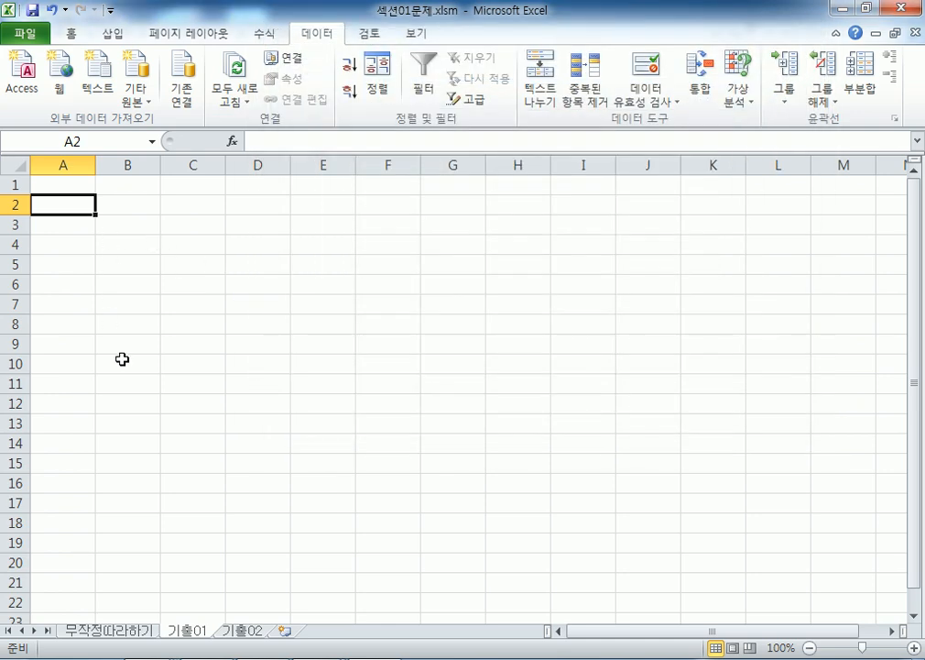
# - Close the surplus File Explorer windows and switch to the remaining one showing the 01 섹션 folder
pyautogui.moveTo(438, 543)
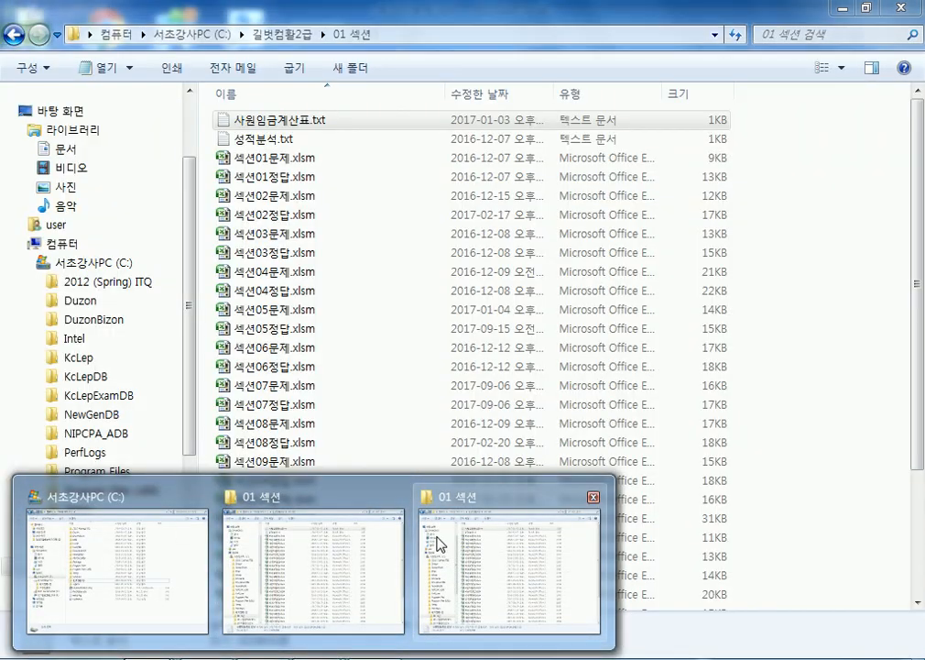
pyautogui.click(201, 496)
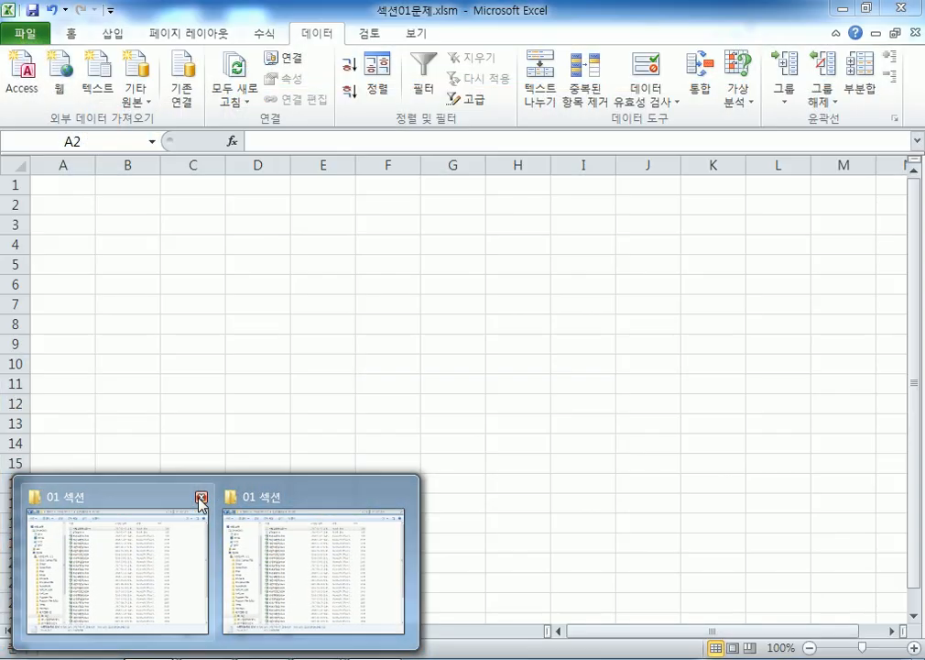
pyautogui.click(201, 497)
pyautogui.click(192, 548)
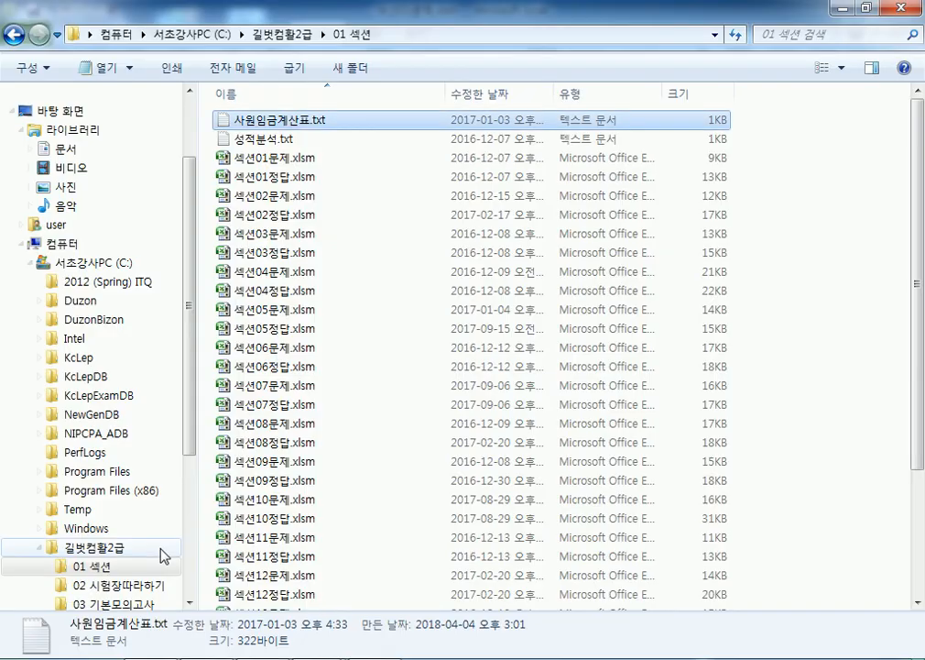
# - Open 성적분석.txt from the 01 섹션 folder and copy its entire text
pyautogui.doubleClick(259, 139)
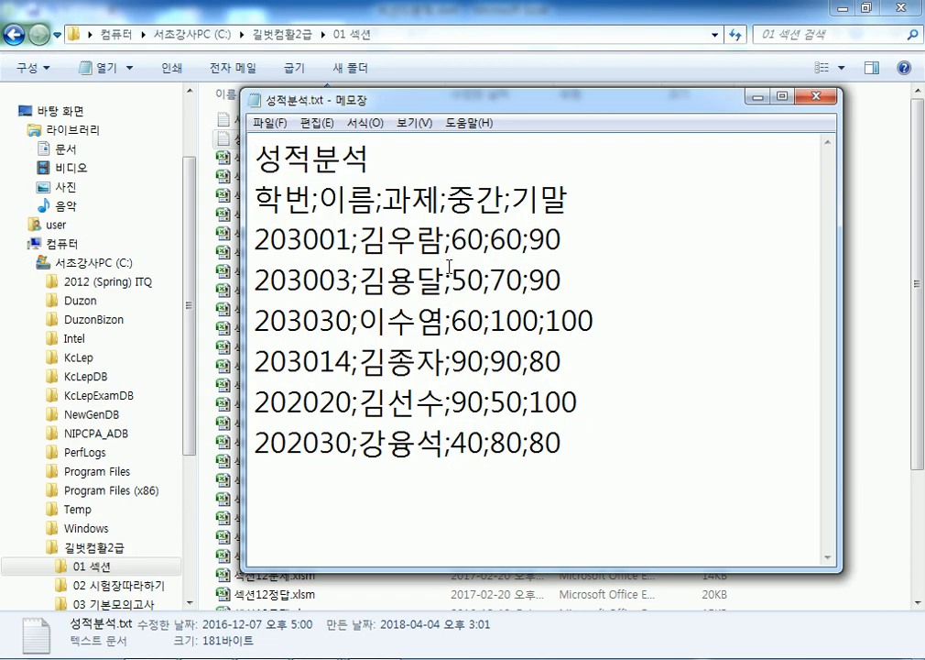
pyautogui.moveTo(255, 161); pyautogui.dragTo(591, 453)
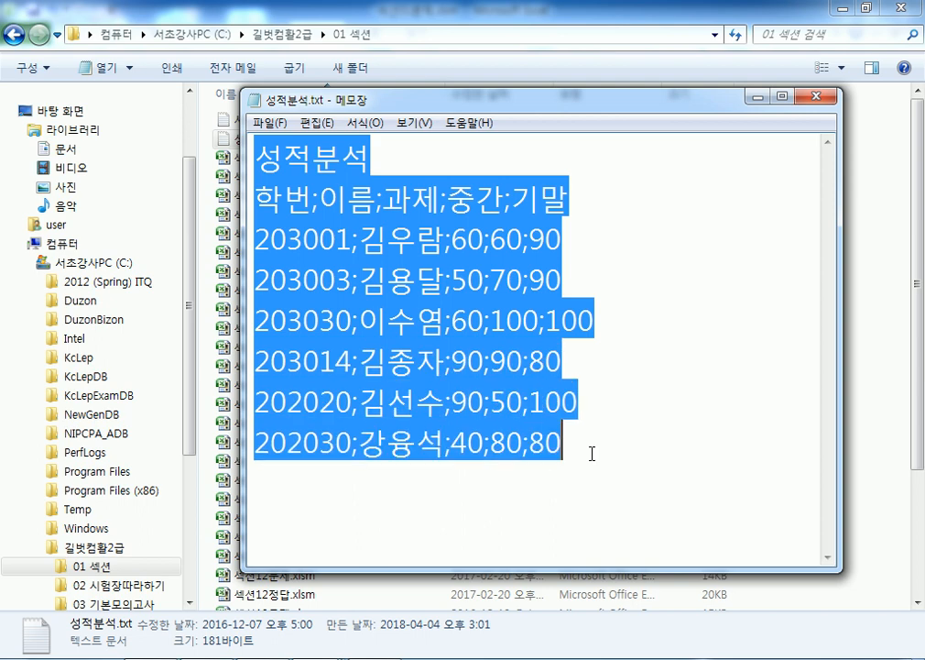
pyautogui.rightClick(400, 288)
pyautogui.click(438, 344)
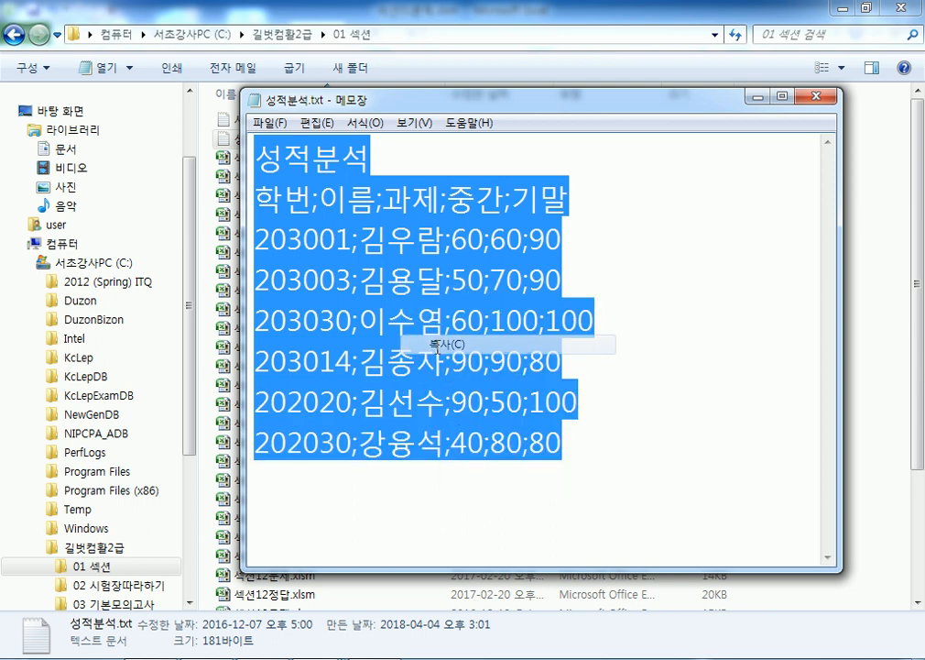
# - Switch to Excel and paste the copied 성적분석 text at cell A2 of the 기출01 sheet
pyautogui.click(374, 658)
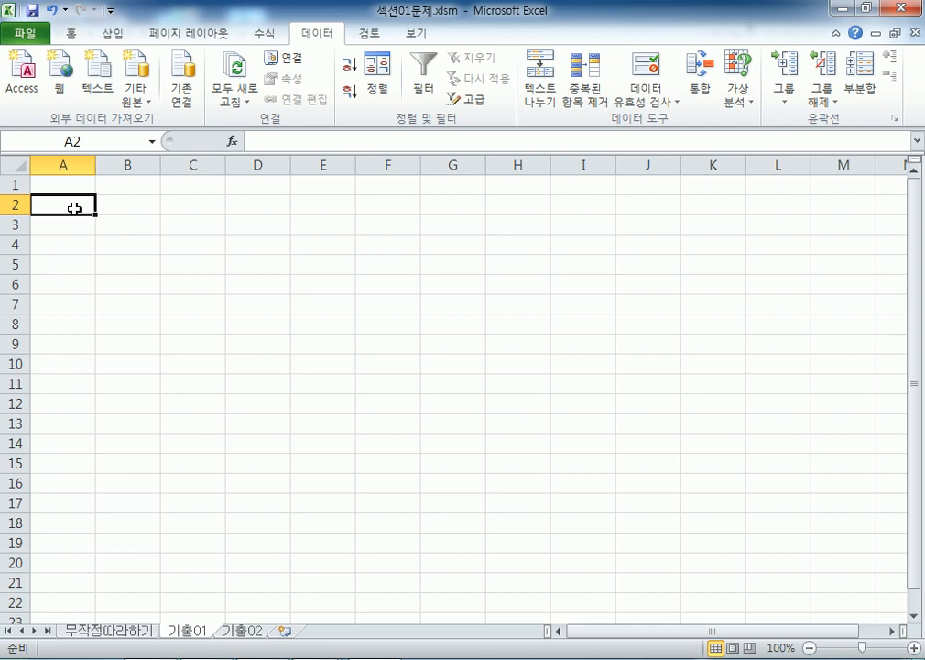
pyautogui.click(66, 34)
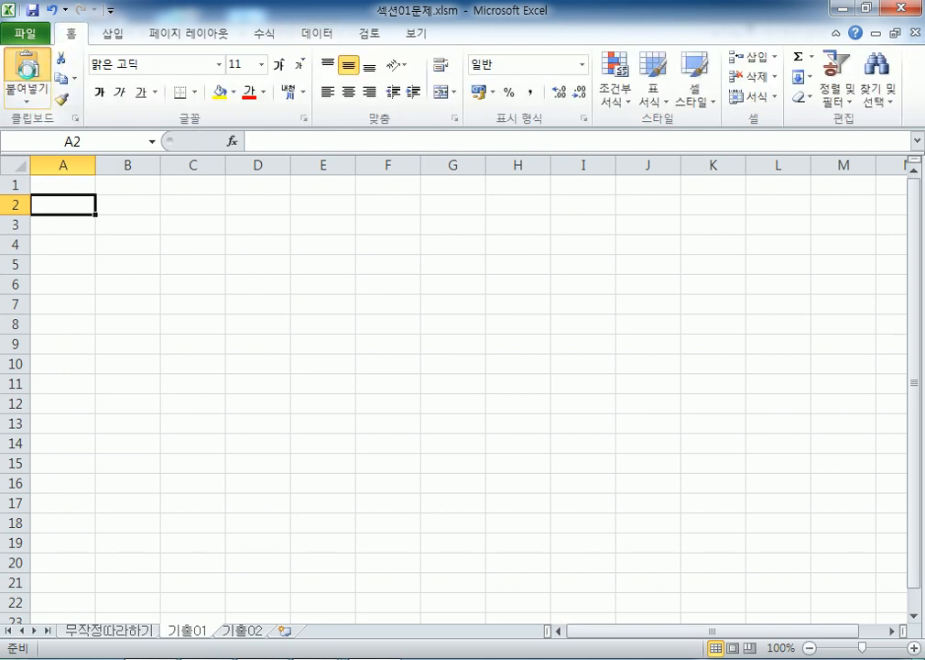
pyautogui.click(28, 69)
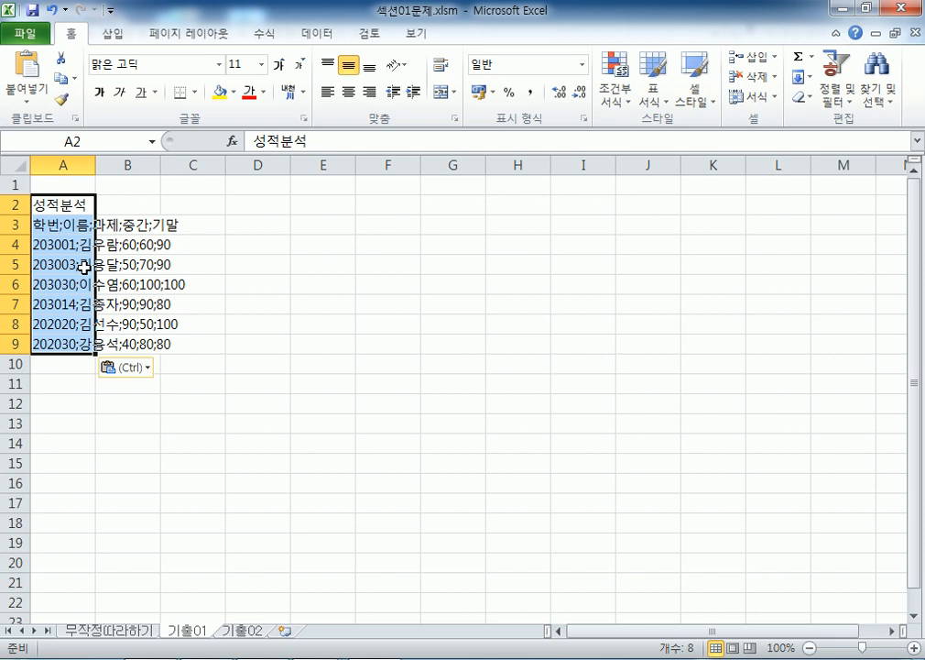
# - Clear the pasted 성적분석 lines from A2:A9 and reselect cell A2
pyautogui.click(322, 33)
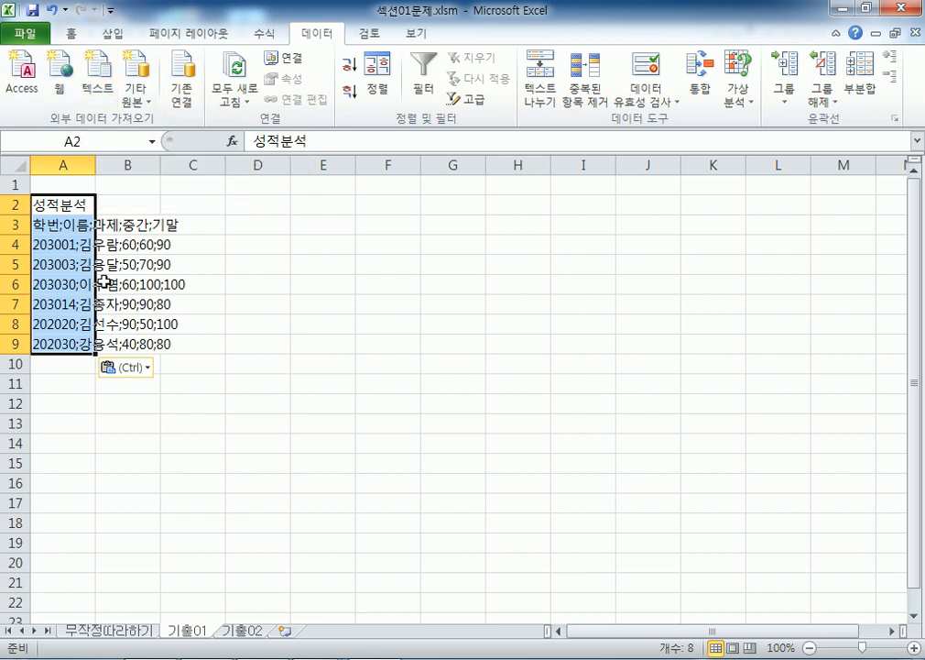
pyautogui.press('Delete')
pyautogui.click(52, 216)
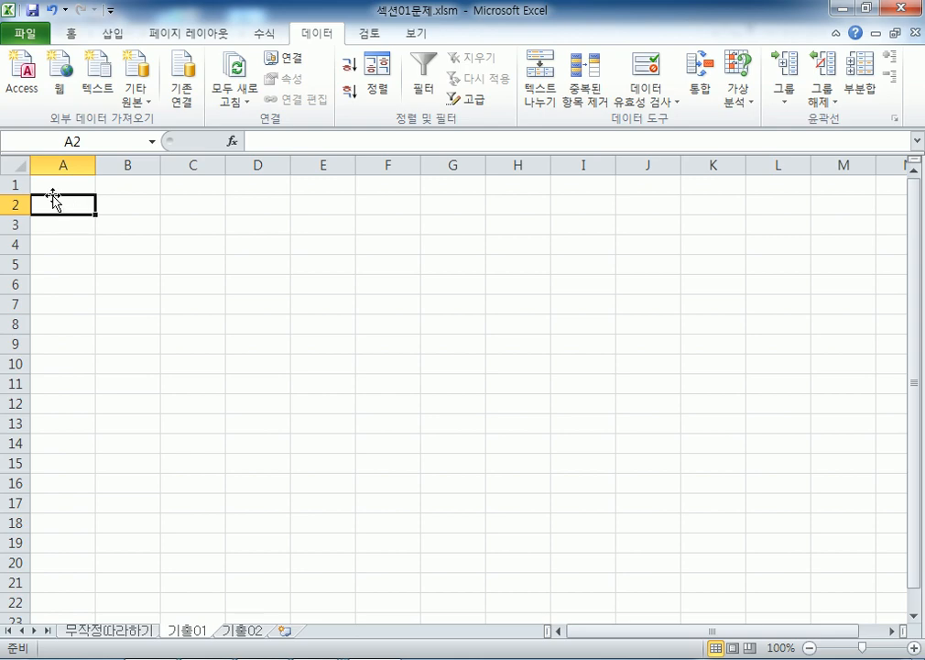
# - Minimize the Excel, File Explorer and Notepad windows to show the desktop
pyautogui.click(842, 8)
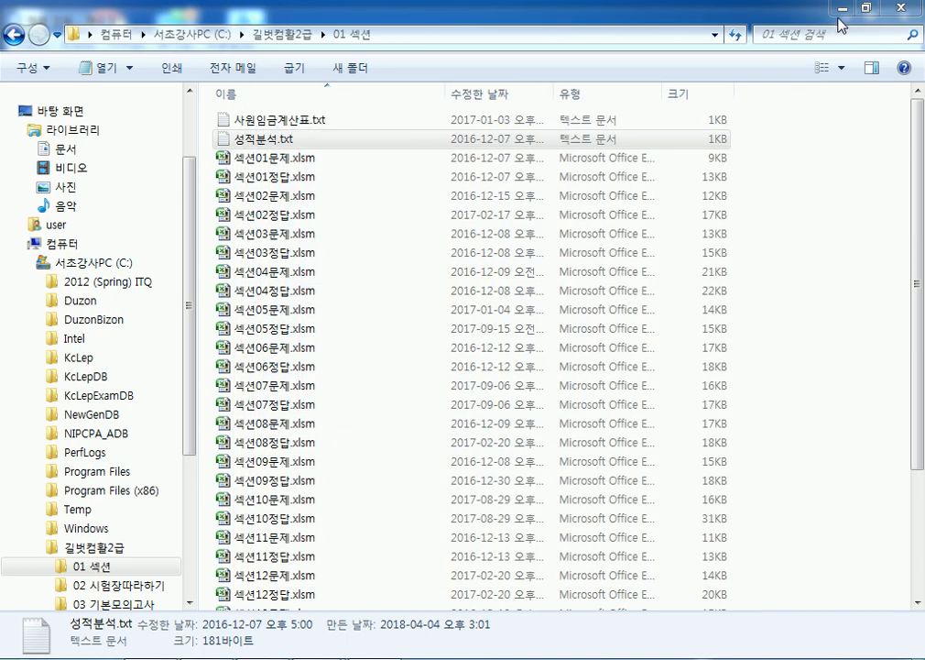
pyautogui.click(840, 10)
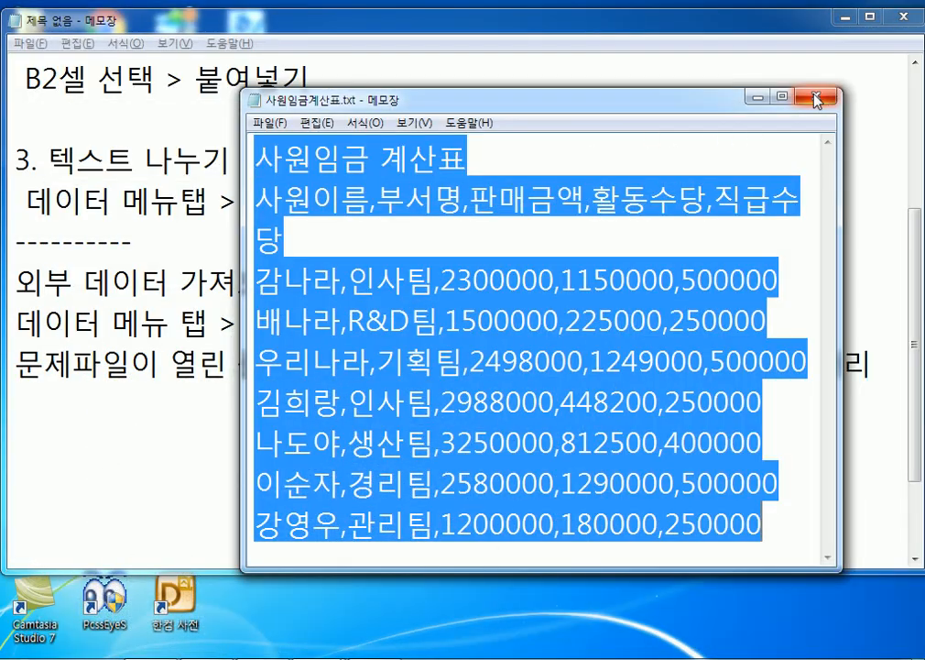
pyautogui.click(758, 96)
pyautogui.click(841, 16)
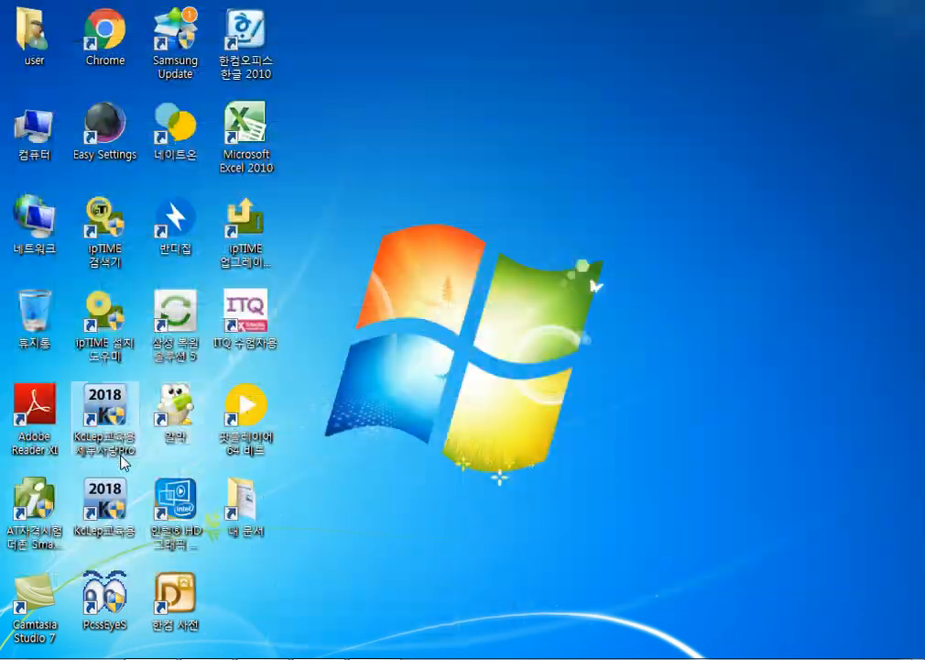
# - Browse in File Explorer to the 길벗컴활2급\01 섹션 folder on the C: drive
pyautogui.click(34, 139)
pyautogui.click(23, 658)
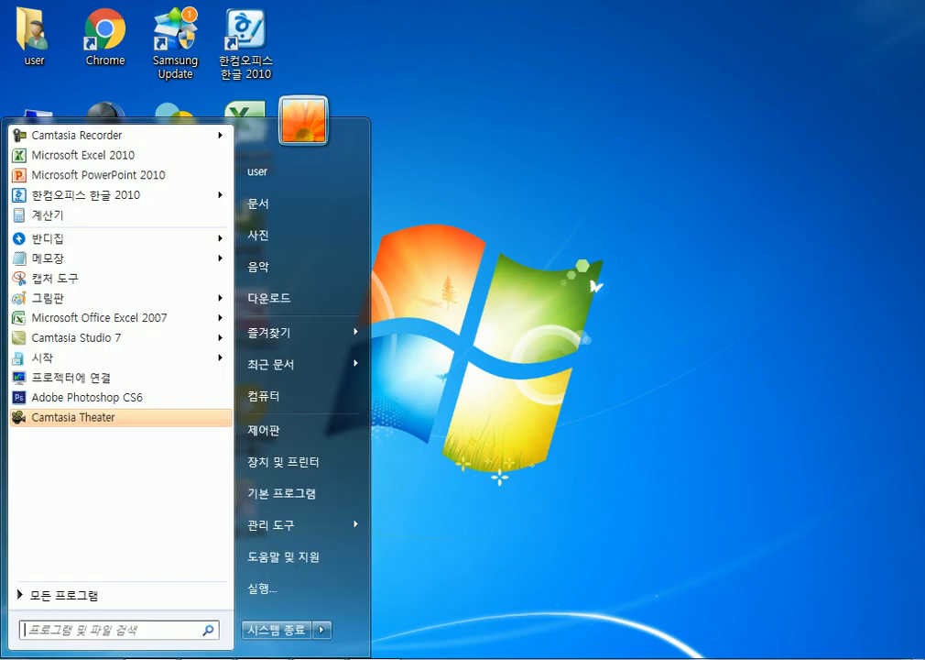
pyautogui.click(260, 397)
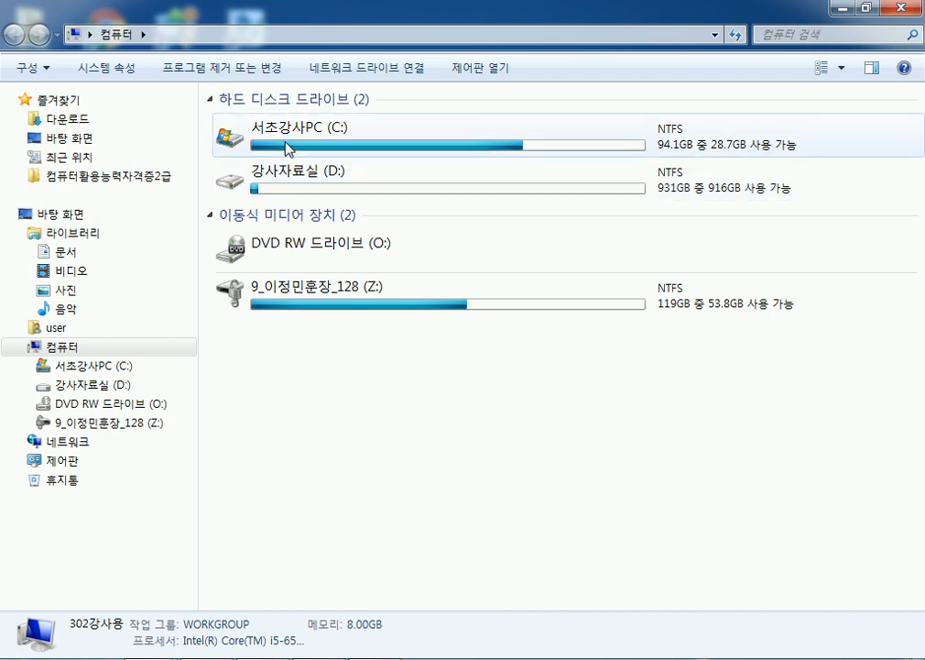
pyautogui.doubleClick(288, 150)
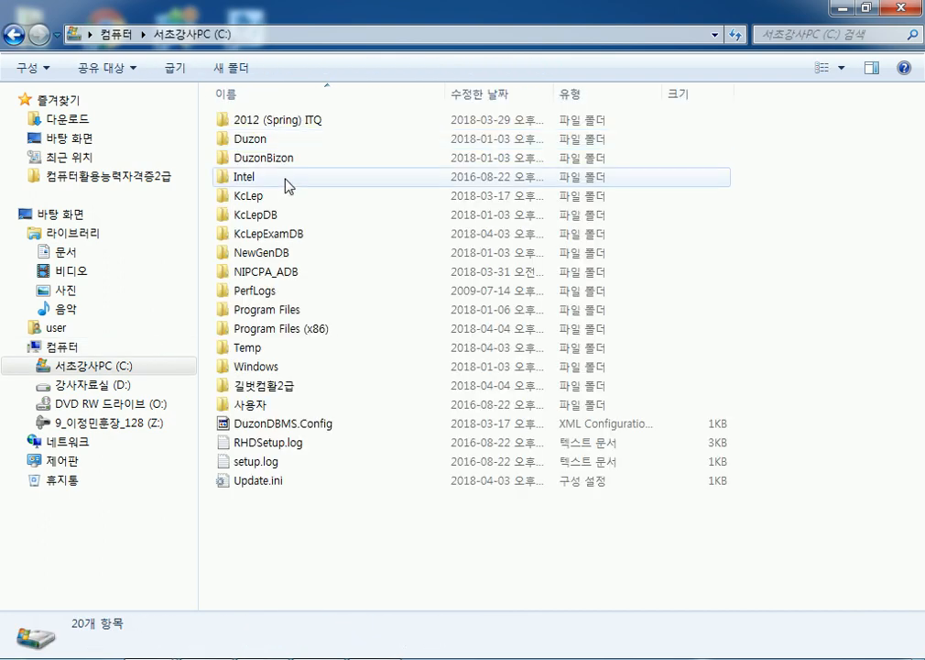
pyautogui.doubleClick(255, 392)
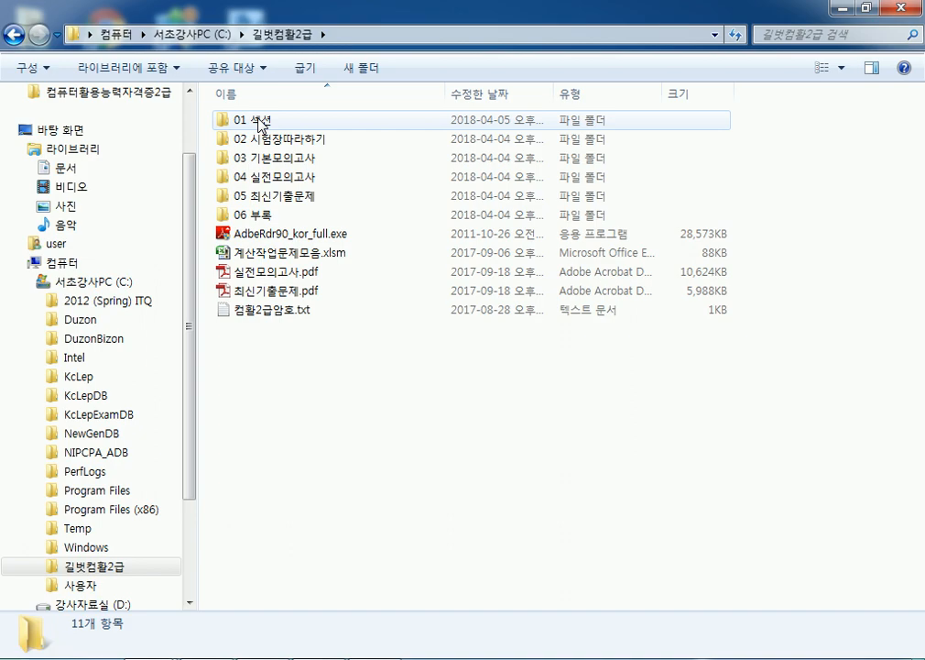
pyautogui.doubleClick(259, 120)
# - Open 성적분석.txt in Notepad, copy its entire text, and close the file
pyautogui.click(266, 138)
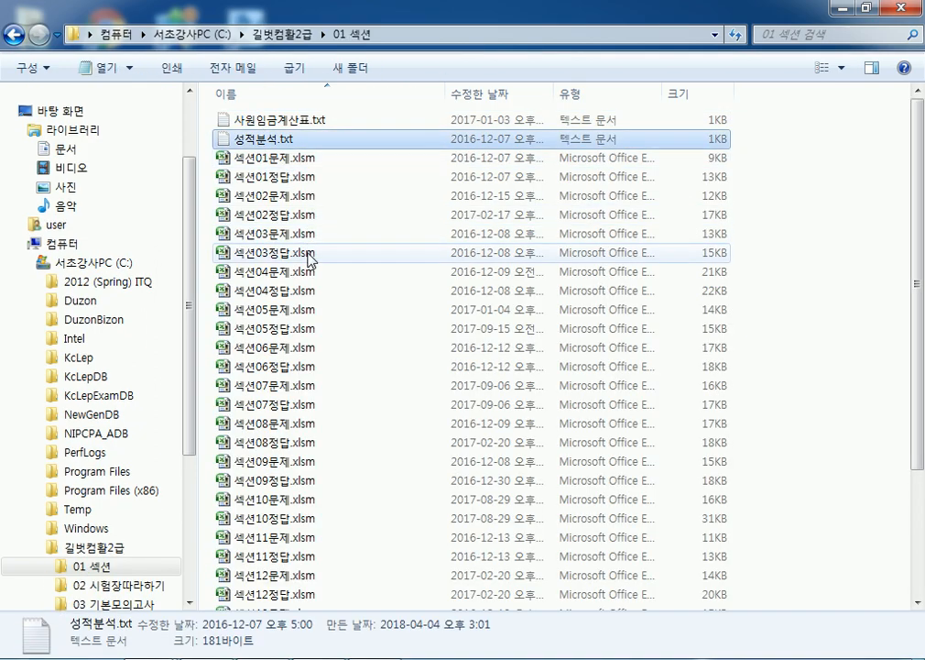
pyautogui.doubleClick(275, 140)
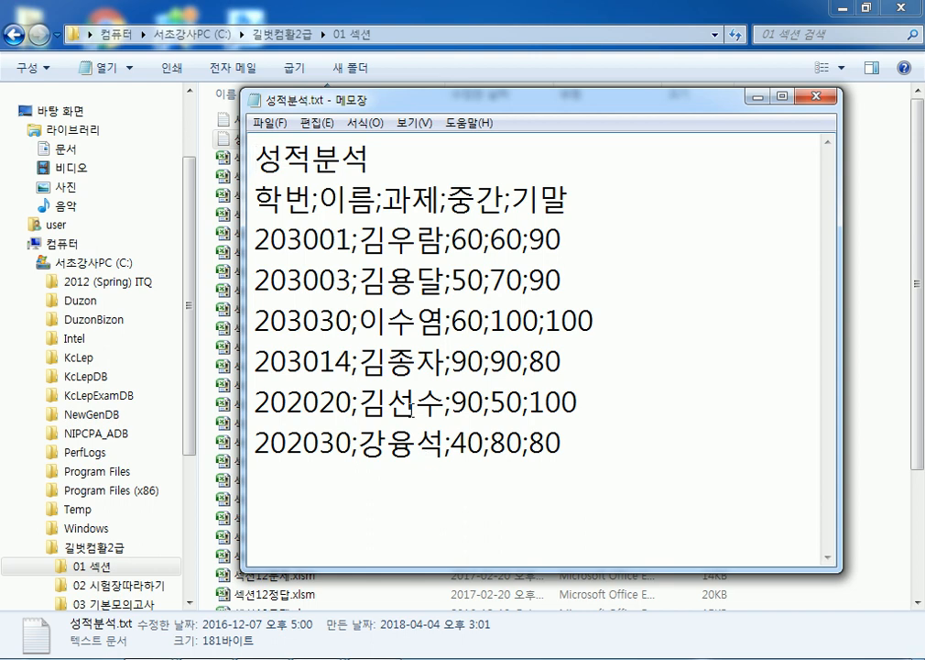
pyautogui.moveTo(254, 156); pyautogui.dragTo(680, 433)
pyautogui.rightClick(447, 247)
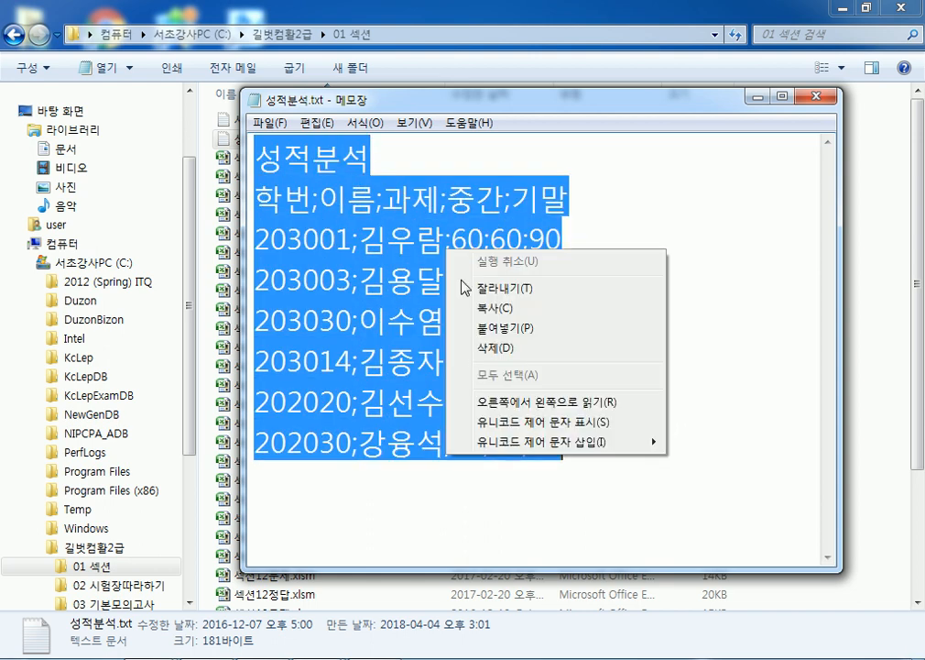
pyautogui.click(476, 305)
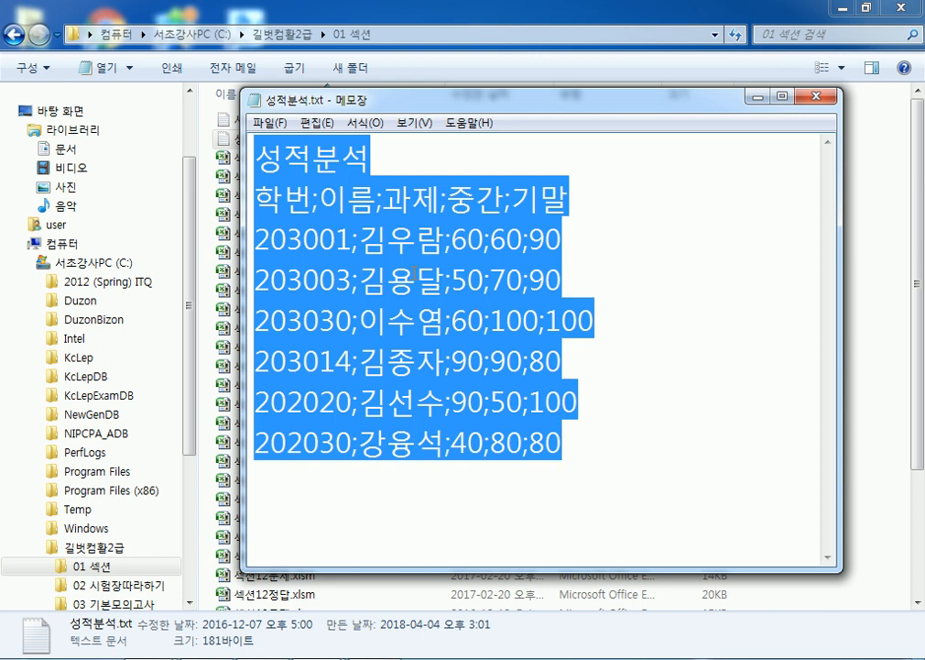
pyautogui.click(815, 96)
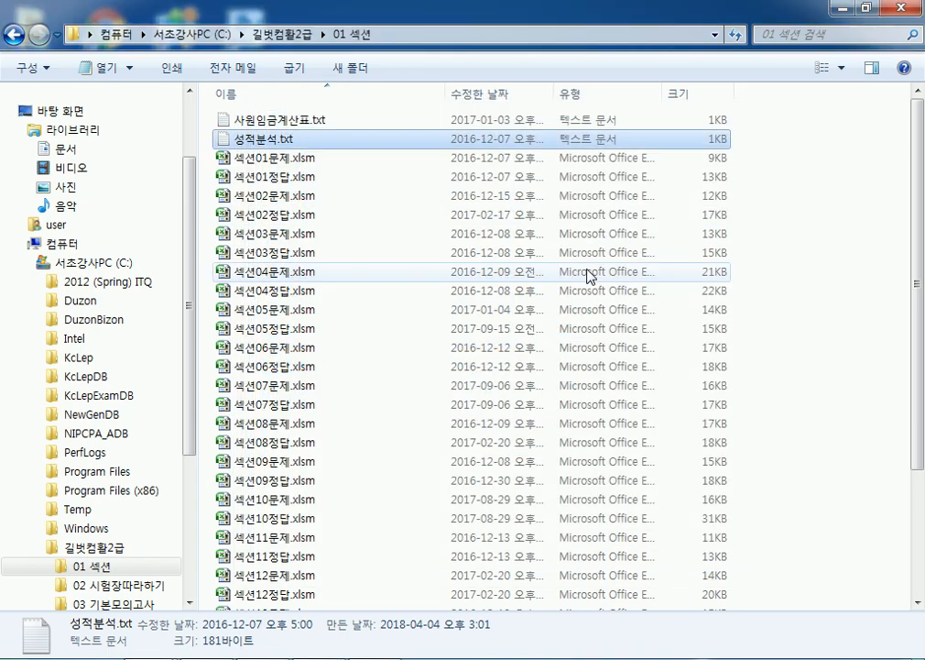
# - Switch to Excel and paste the copied 성적분석 text into cell A2 of sheet 기출01
pyautogui.click(321, 657)
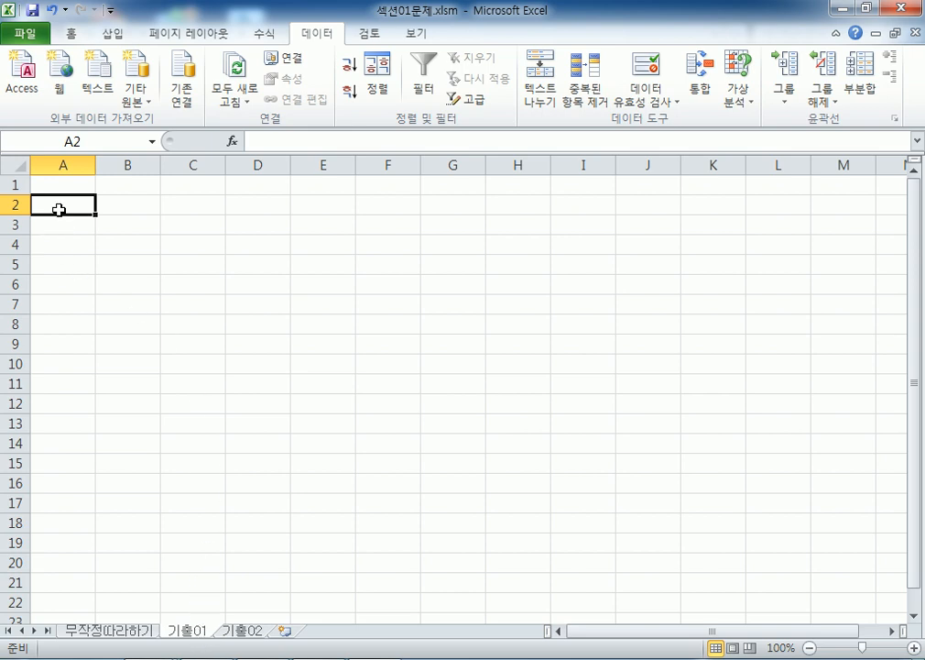
pyautogui.click(74, 30)
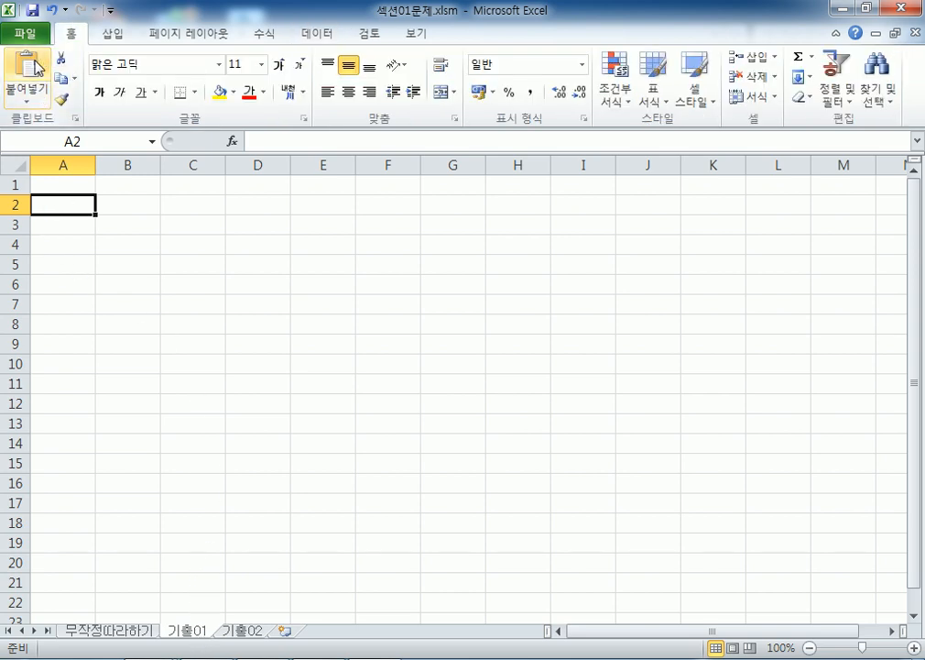
pyautogui.rightClick(59, 210)
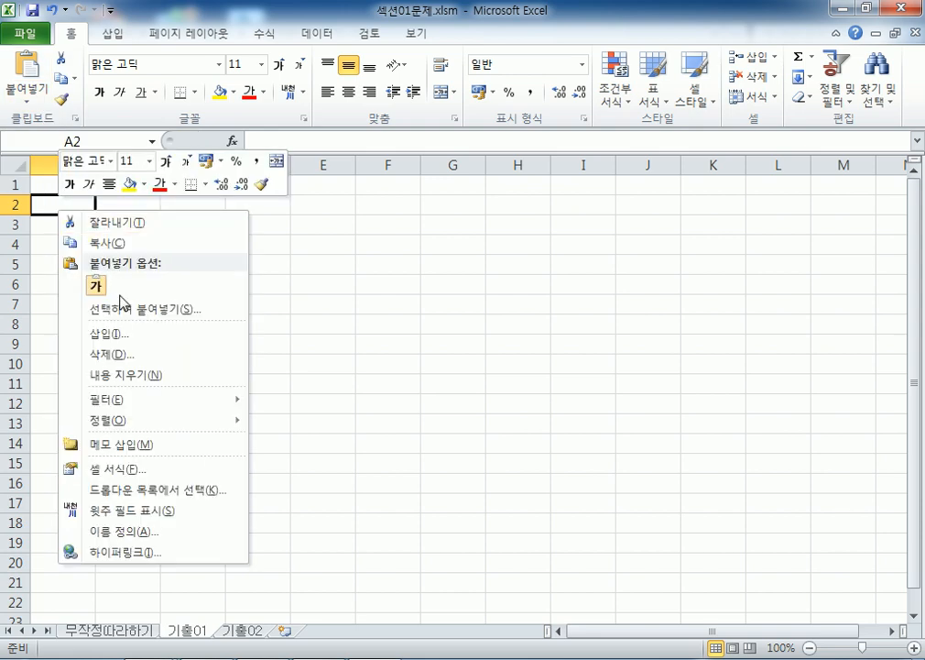
pyautogui.click(97, 285)
pyautogui.click(97, 284)
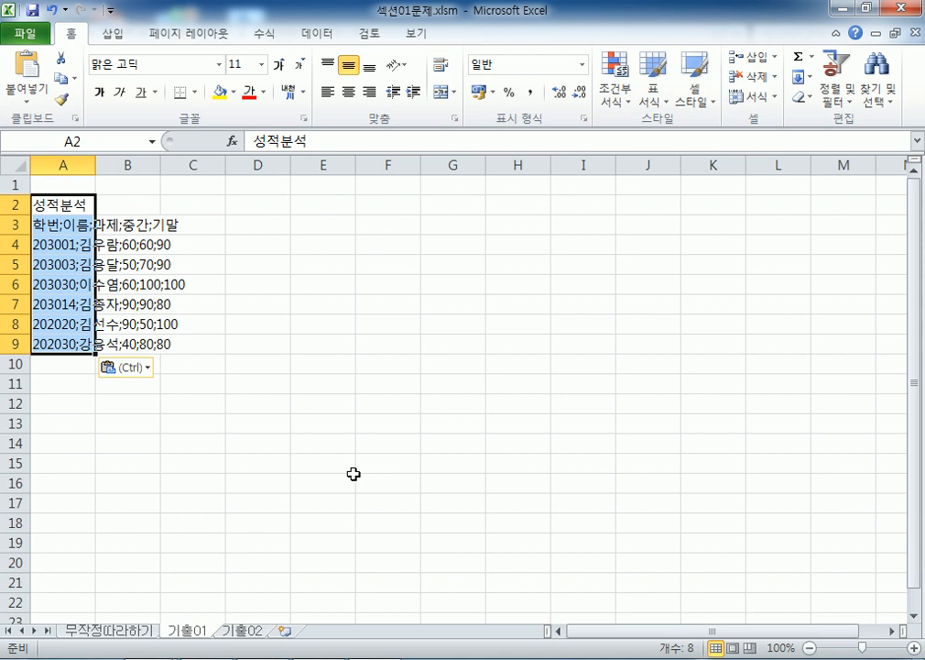
# - Start Text to Columns on the pasted range A2:A9, treating the source data as delimited
pyautogui.click(312, 38)
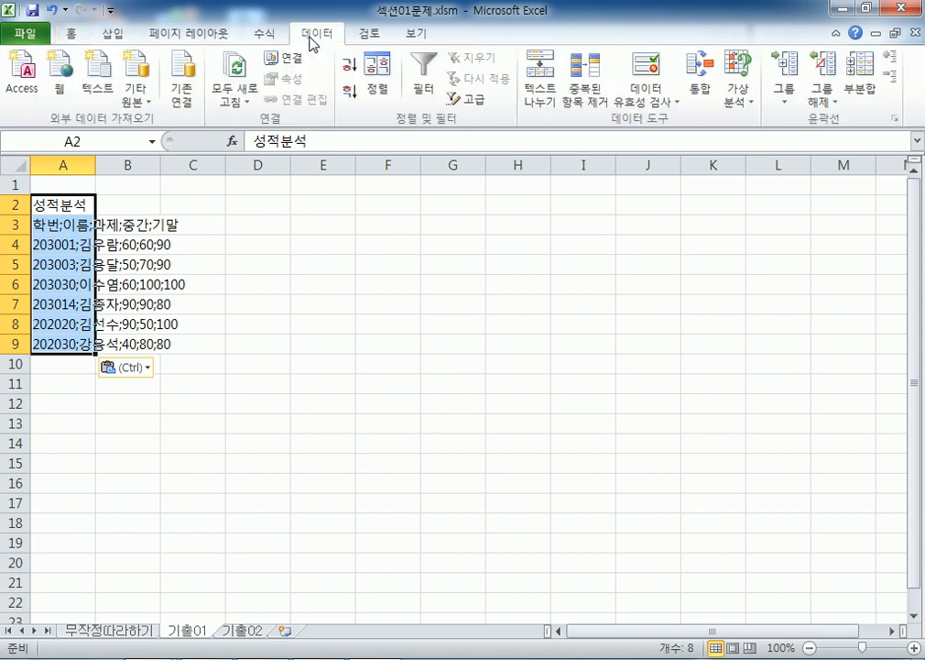
pyautogui.click(539, 93)
pyautogui.click(188, 657)
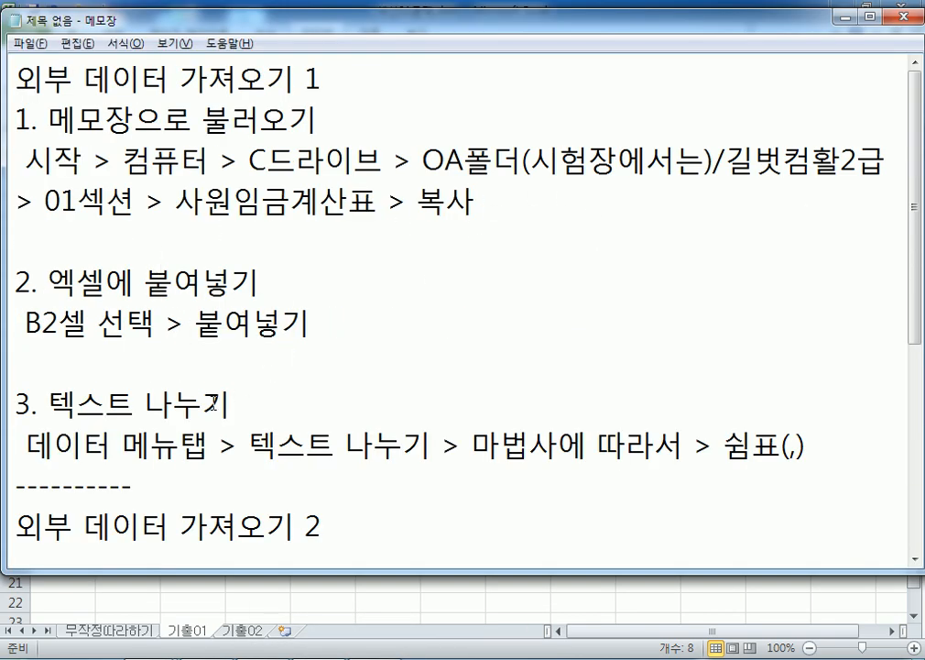
pyautogui.hotkey('alt', 'Tab')
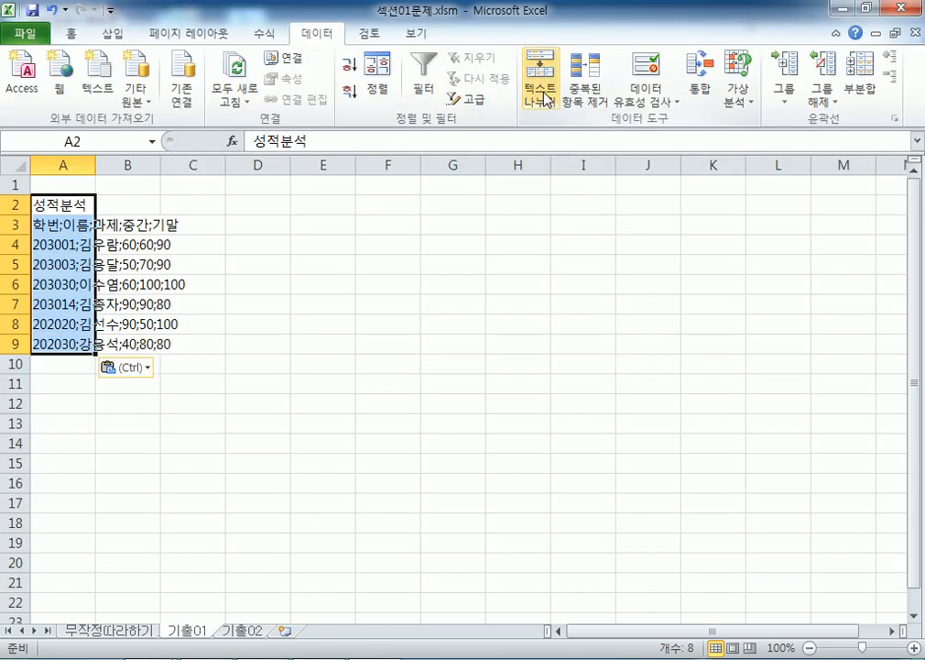
pyautogui.click(543, 94)
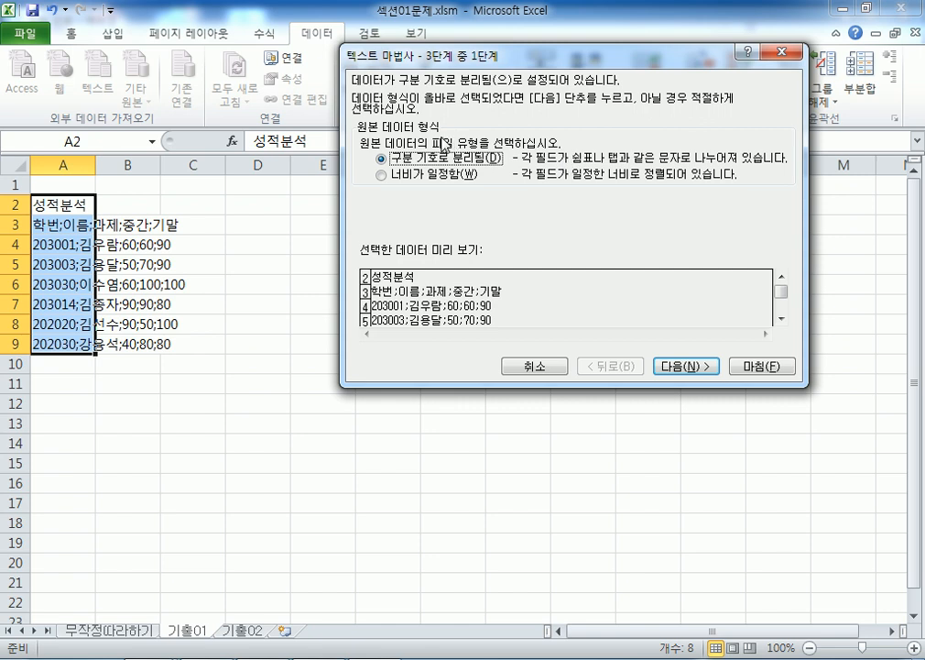
pyautogui.click(687, 367)
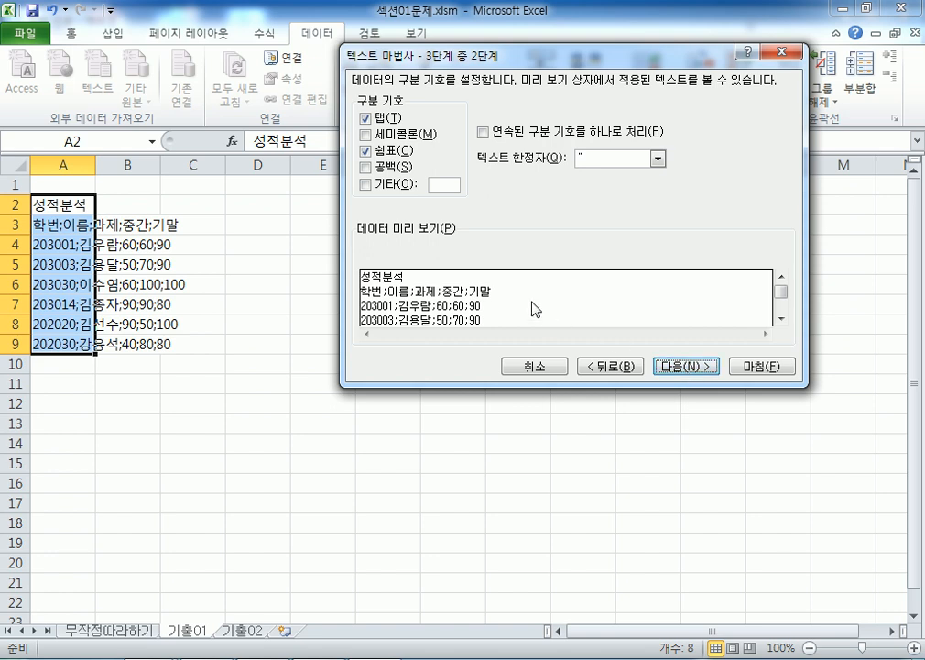
# - Use semicolon as the only delimiter and finish splitting the data into General-format columns starting at $A$2
pyautogui.click(367, 152)
pyautogui.click(366, 118)
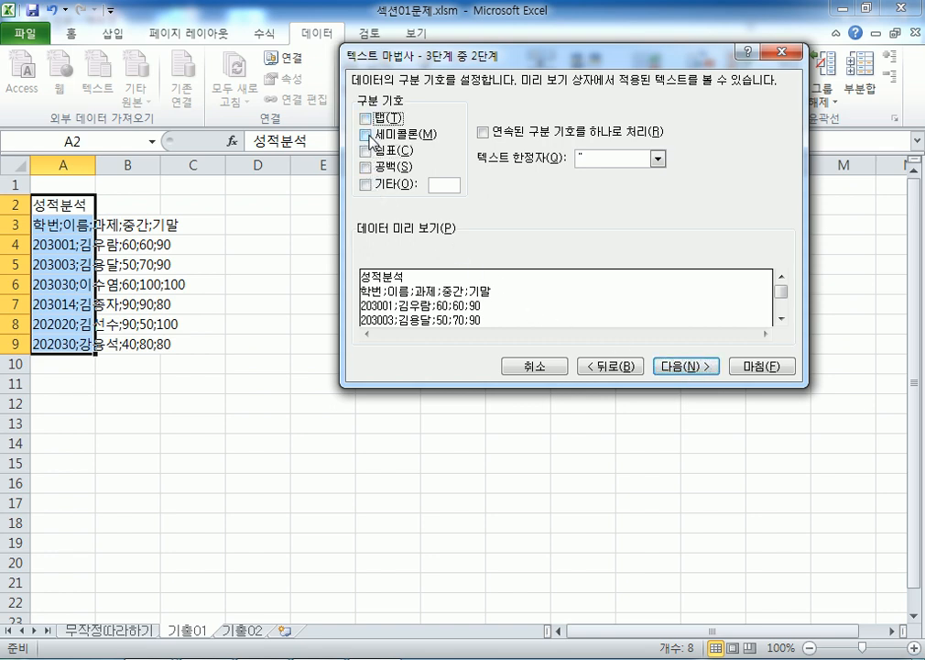
pyautogui.click(365, 134)
pyautogui.click(365, 118)
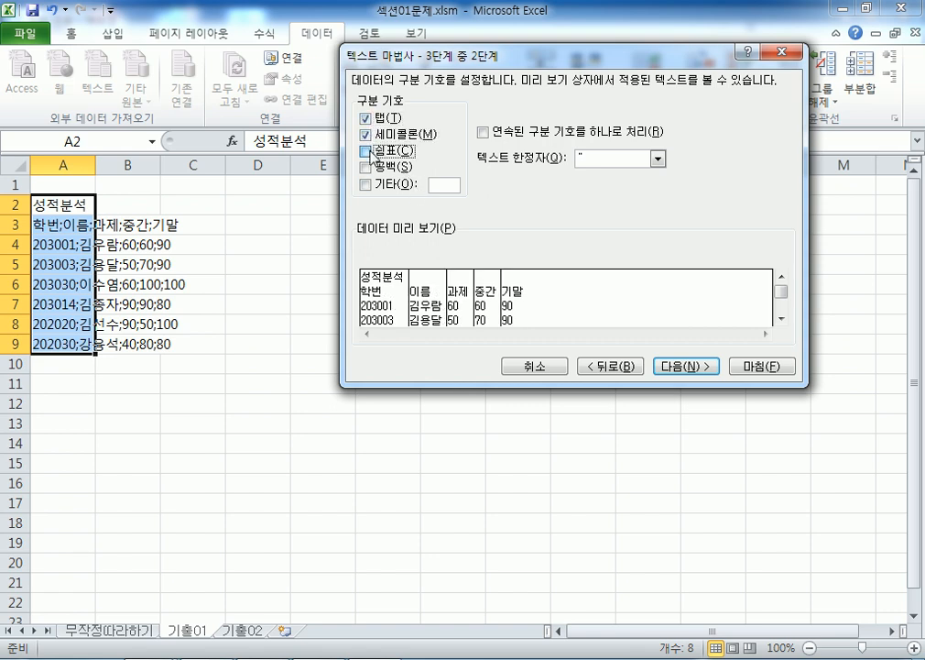
pyautogui.click(368, 119)
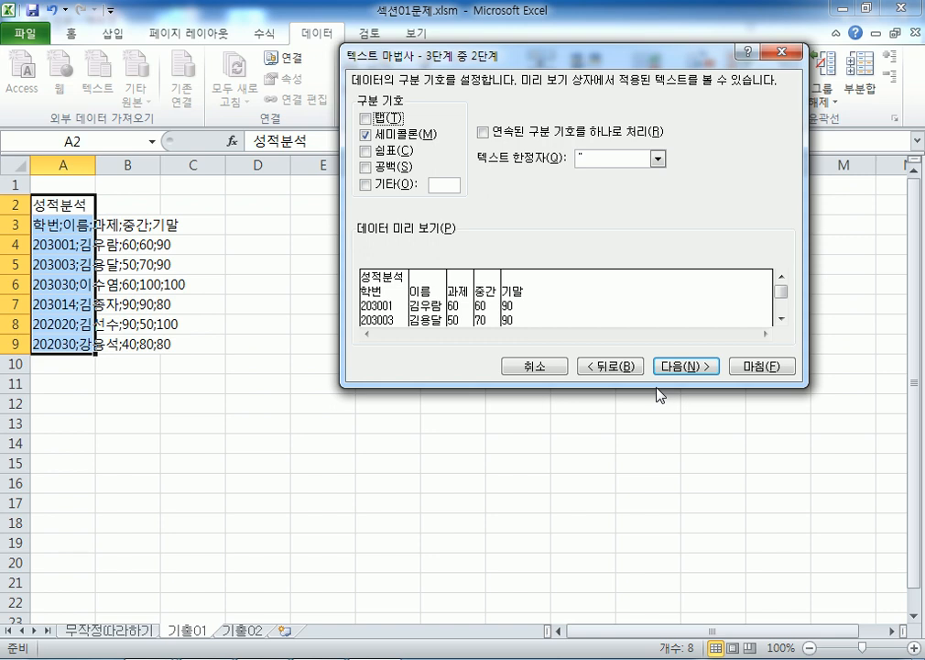
pyautogui.click(689, 366)
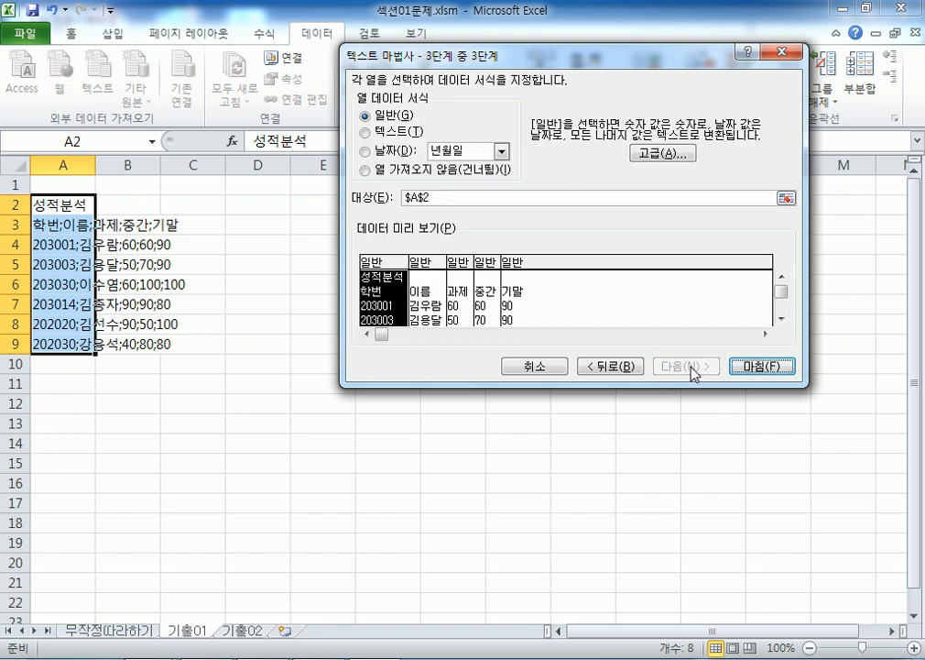
pyautogui.click(759, 370)
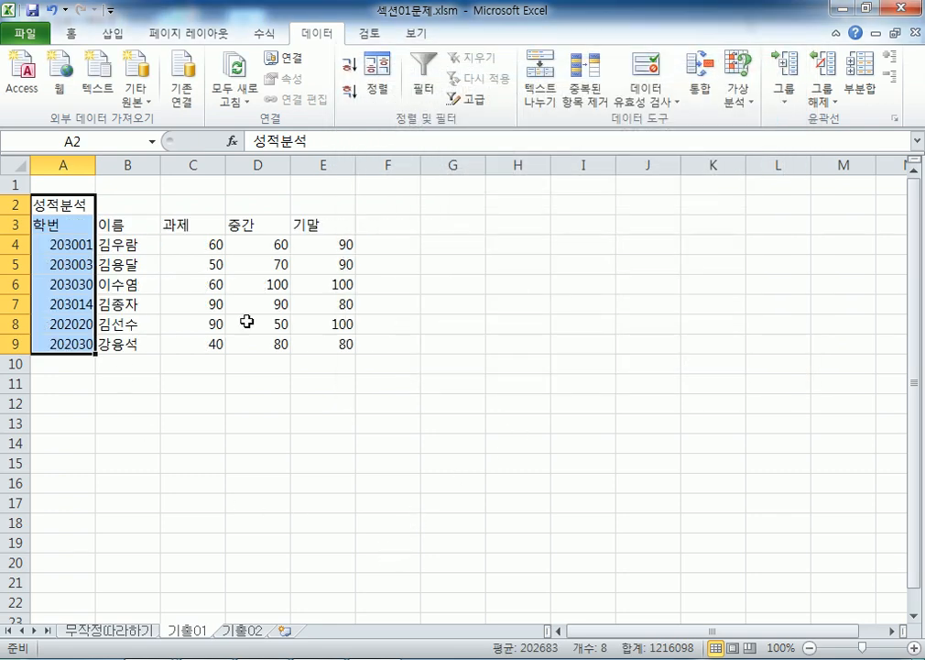
pyautogui.click(190, 371)
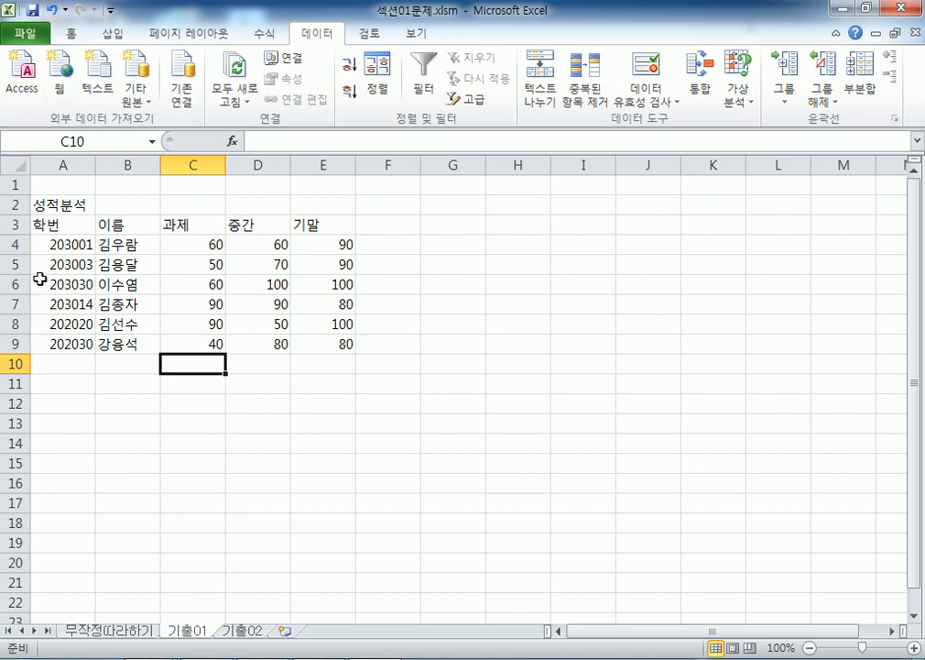
# - Select cell B2 on sheet 기출02
pyautogui.click(243, 631)
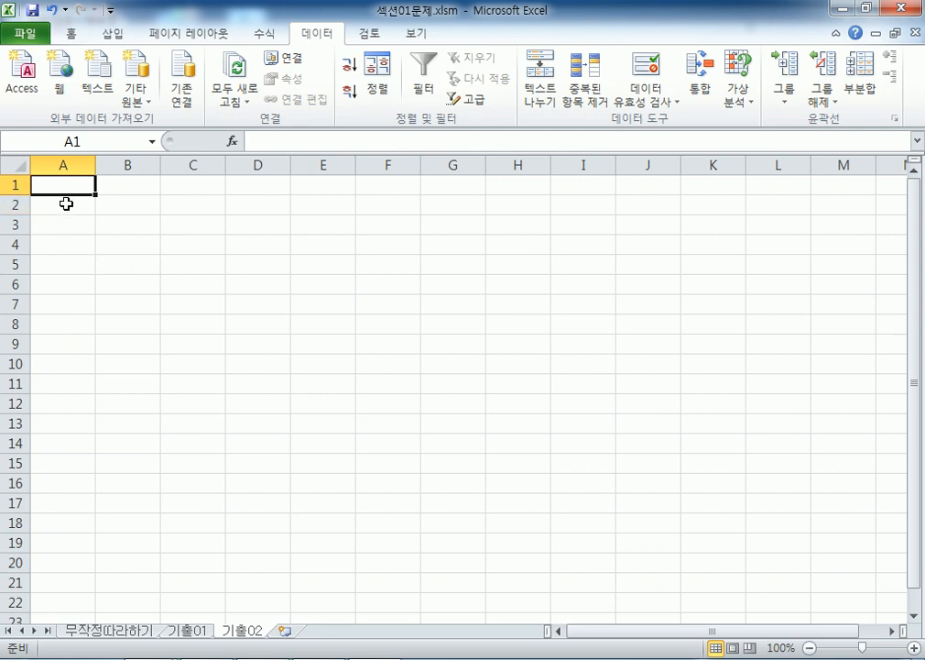
pyautogui.click(119, 203)
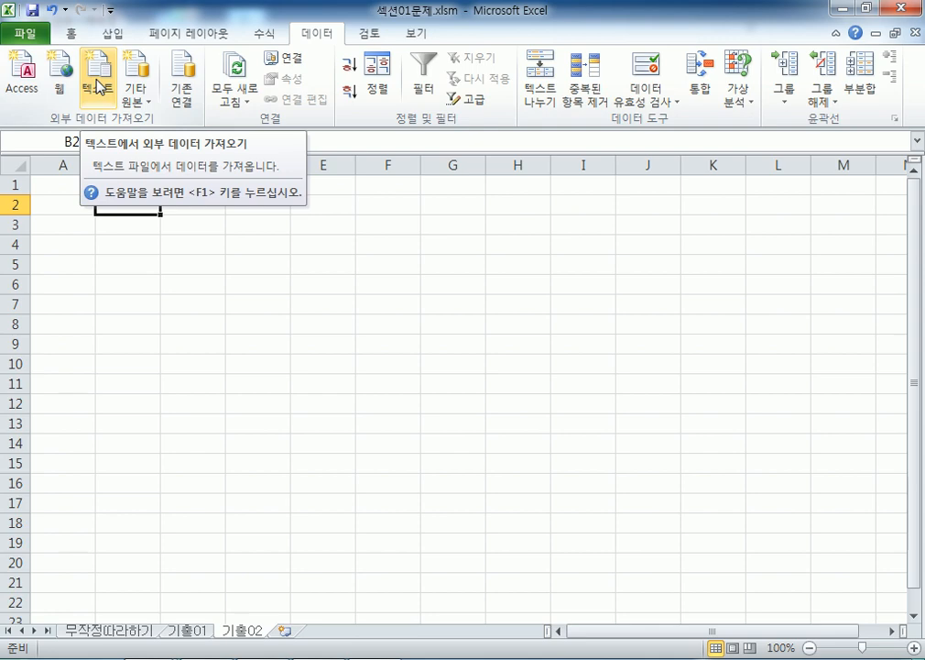
pyautogui.click(99, 87)
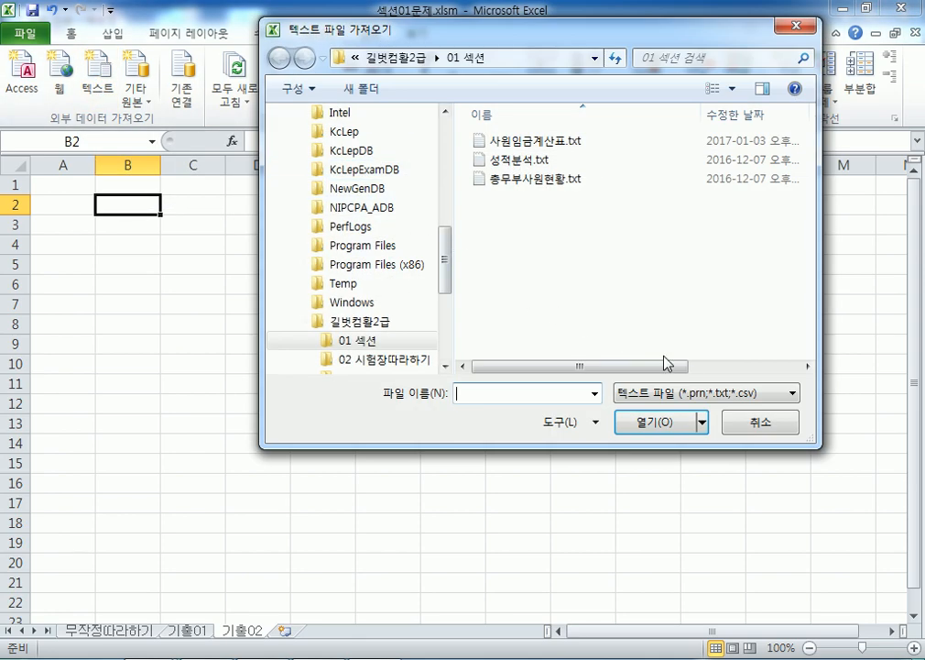
pyautogui.click(541, 179)
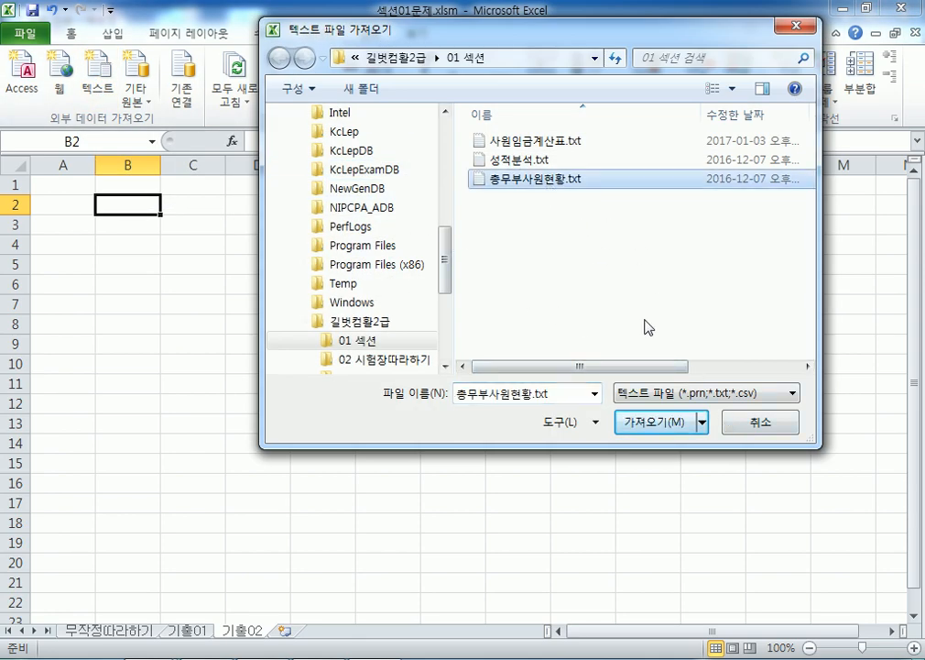
pyautogui.click(761, 422)
# - Open 총무부사원현황.txt from the 01 섹션 folder to check which delimiter separates its fields, close it and return to Excel
pyautogui.moveTo(419, 524)
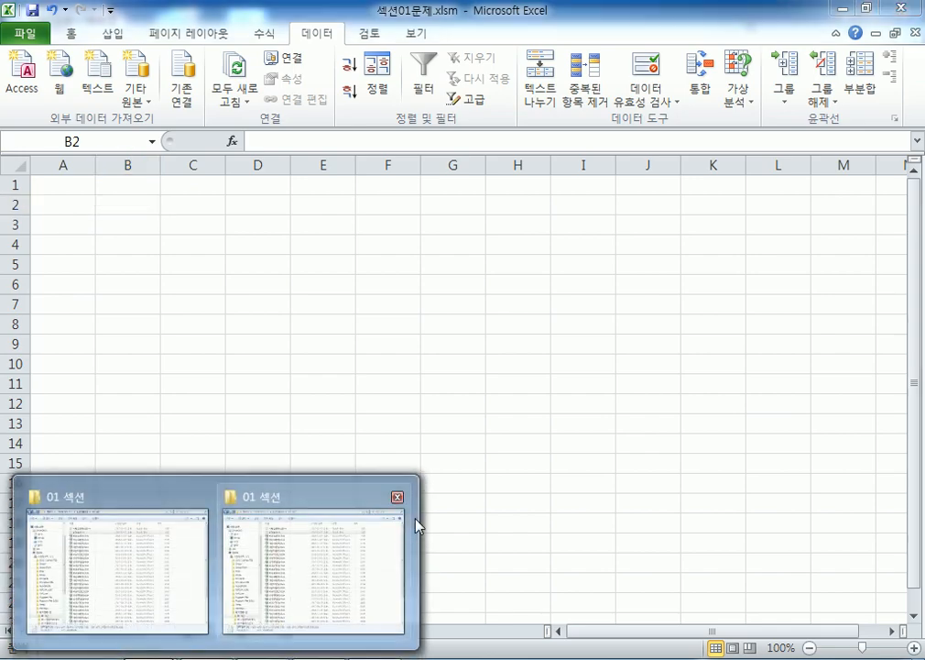
pyautogui.click(333, 554)
pyautogui.scroll(-2, 319, 585)
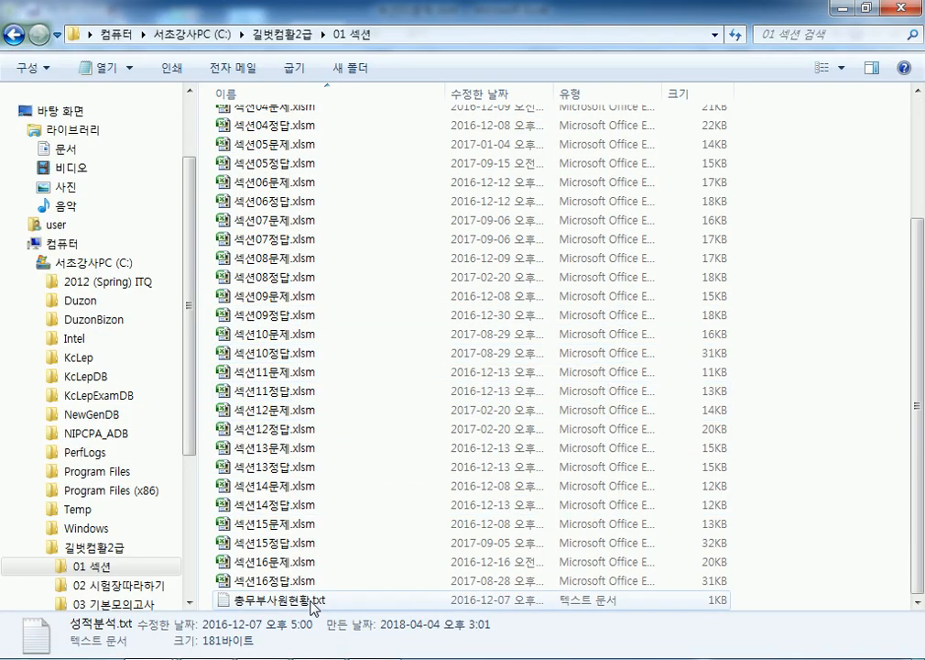
pyautogui.doubleClick(311, 600)
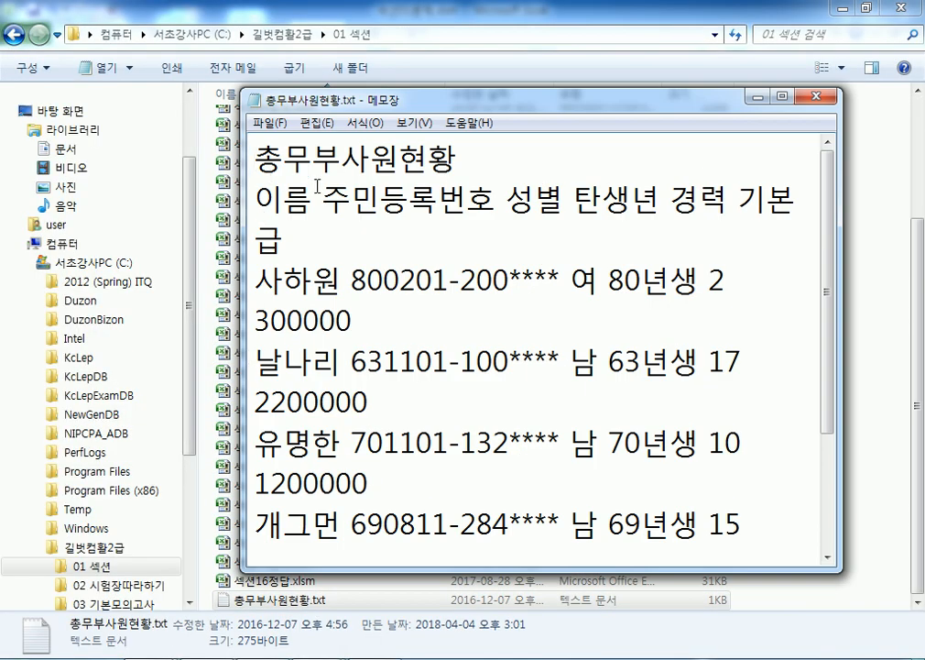
pyautogui.click(819, 95)
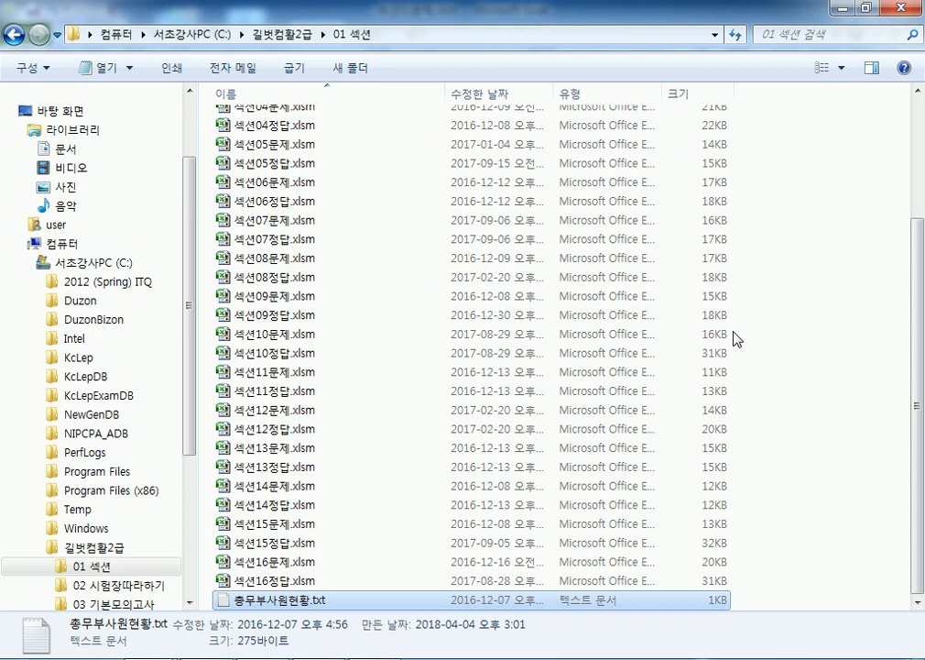
pyautogui.click(841, 9)
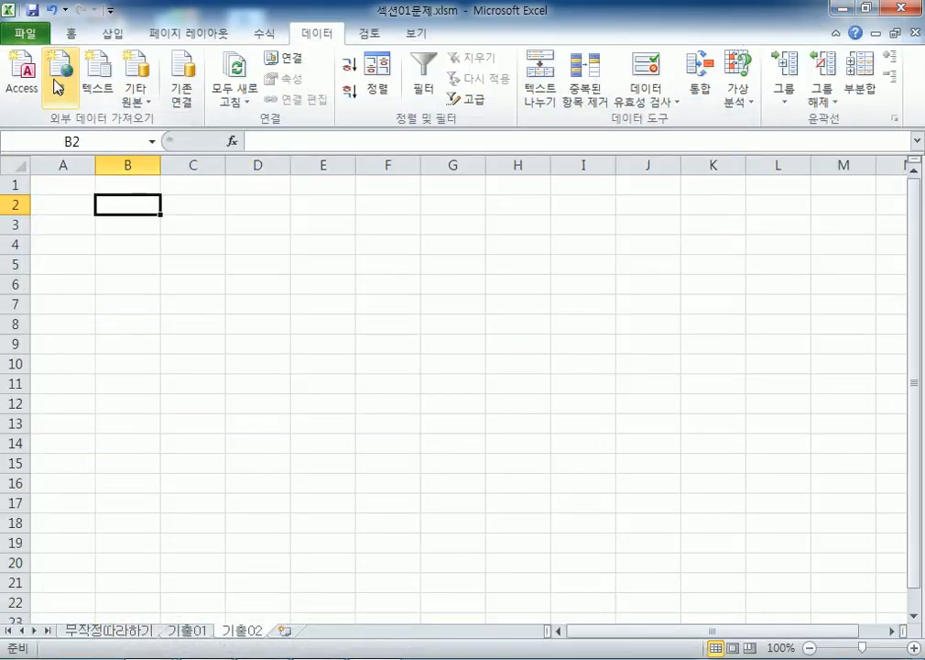
# - Start importing the text file 총무부사원현황.txt from the 01 섹션 folder, treating its data as delimited
pyautogui.click(99, 92)
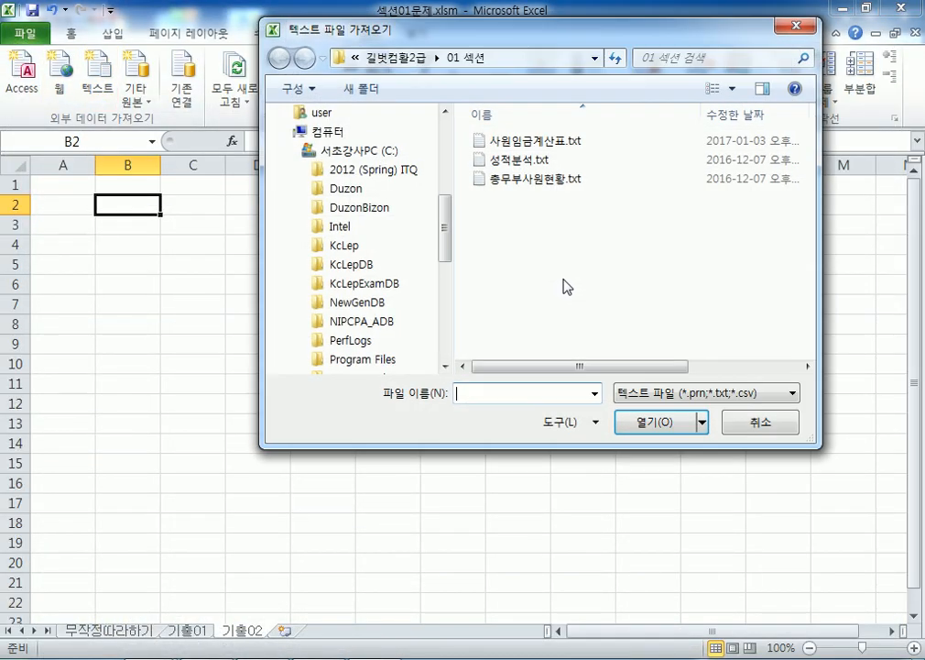
pyautogui.click(502, 188)
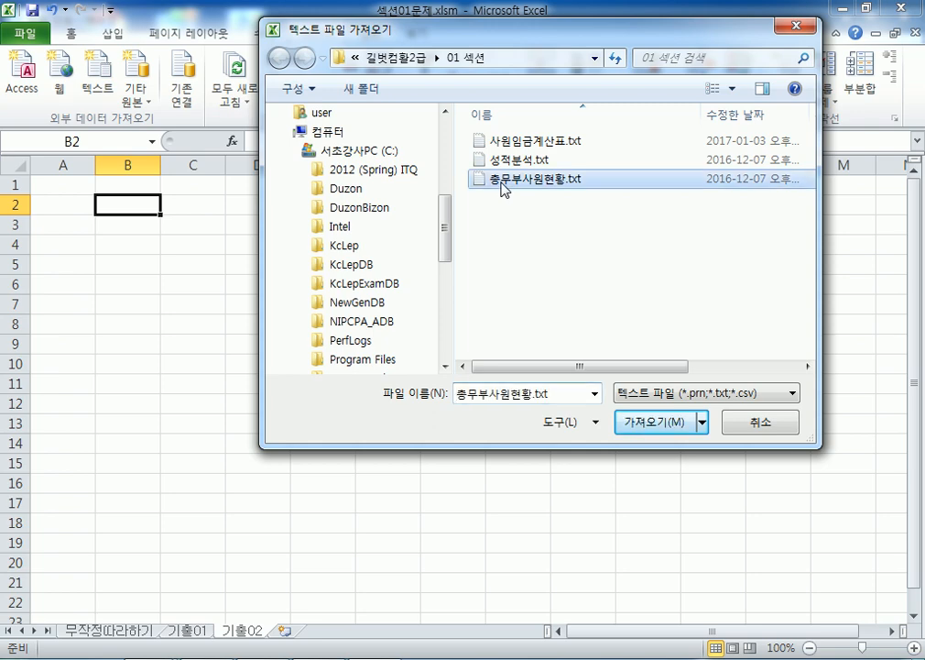
pyautogui.click(651, 423)
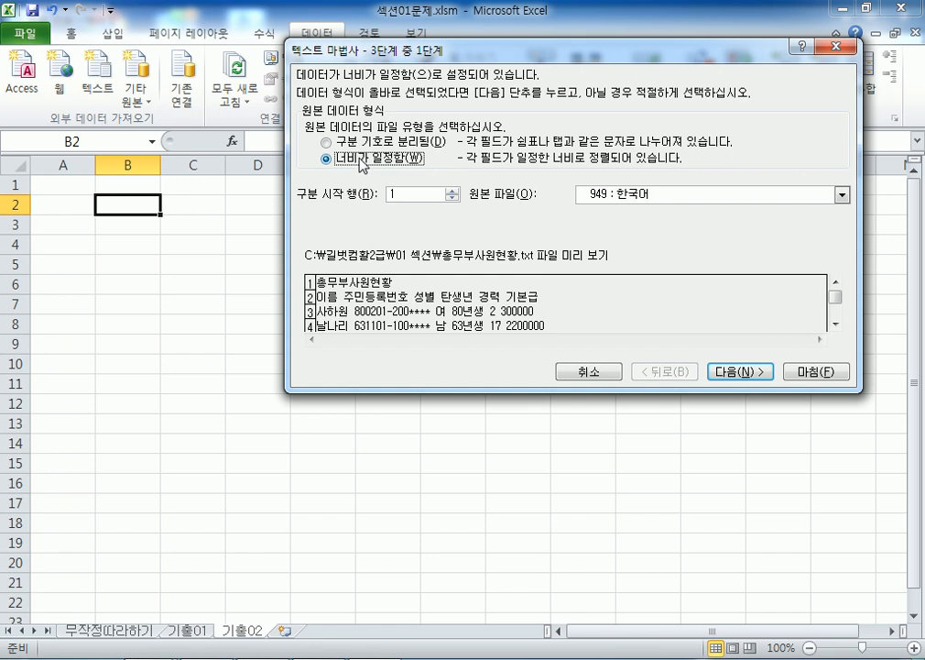
pyautogui.click(369, 145)
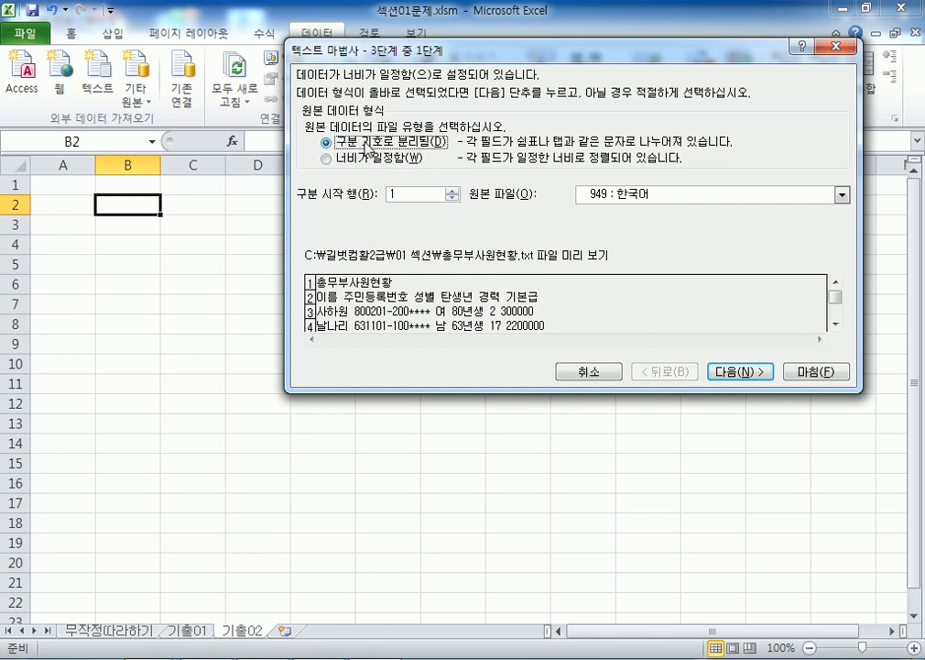
pyautogui.click(740, 372)
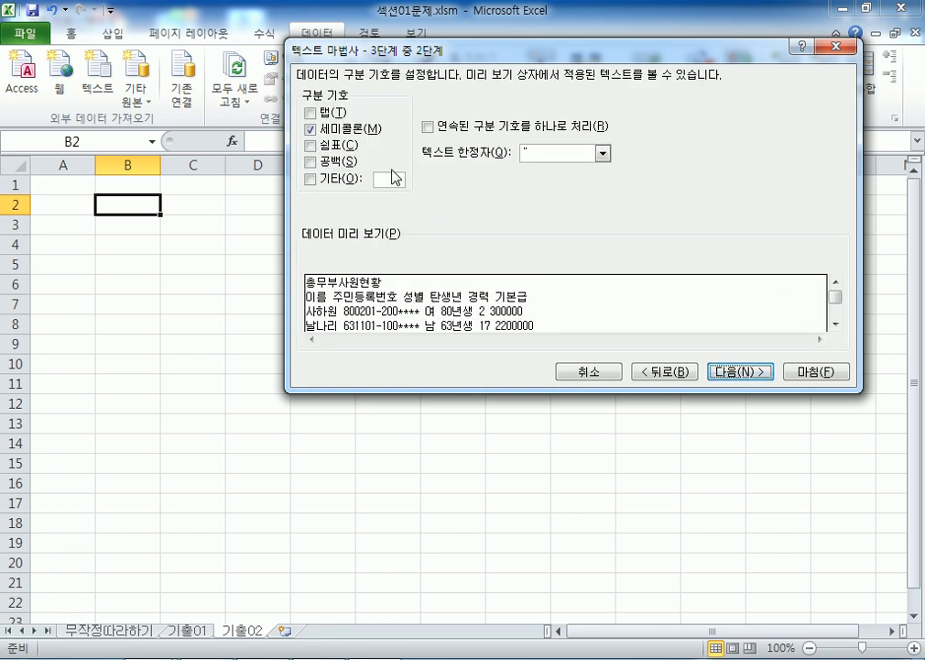
# - Replace the semicolon delimiter with space and continue to the column data format settings
pyautogui.click(311, 129)
pyautogui.click(318, 163)
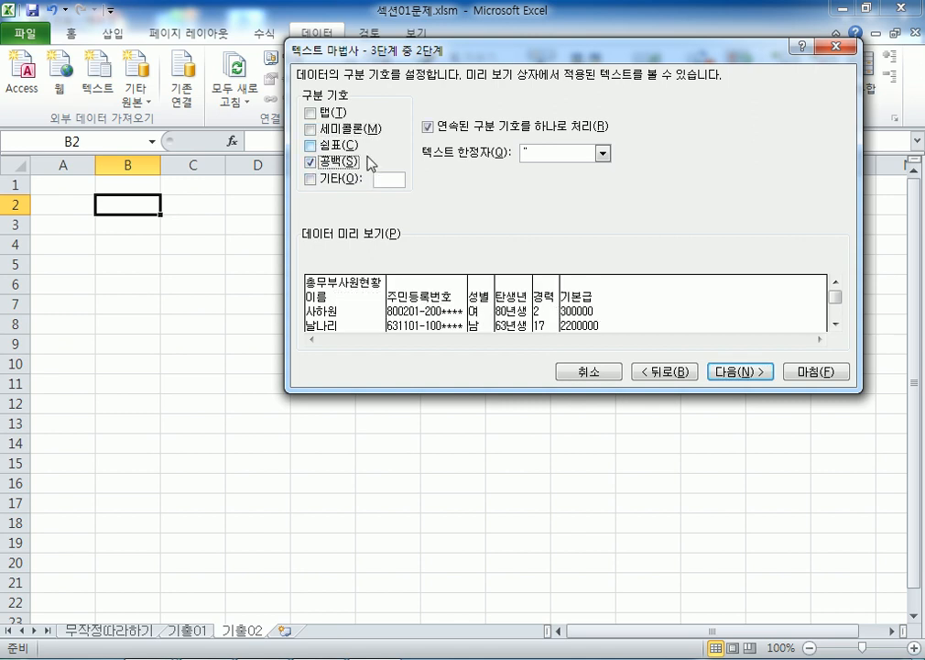
pyautogui.click(323, 165)
pyautogui.click(321, 165)
pyautogui.click(329, 164)
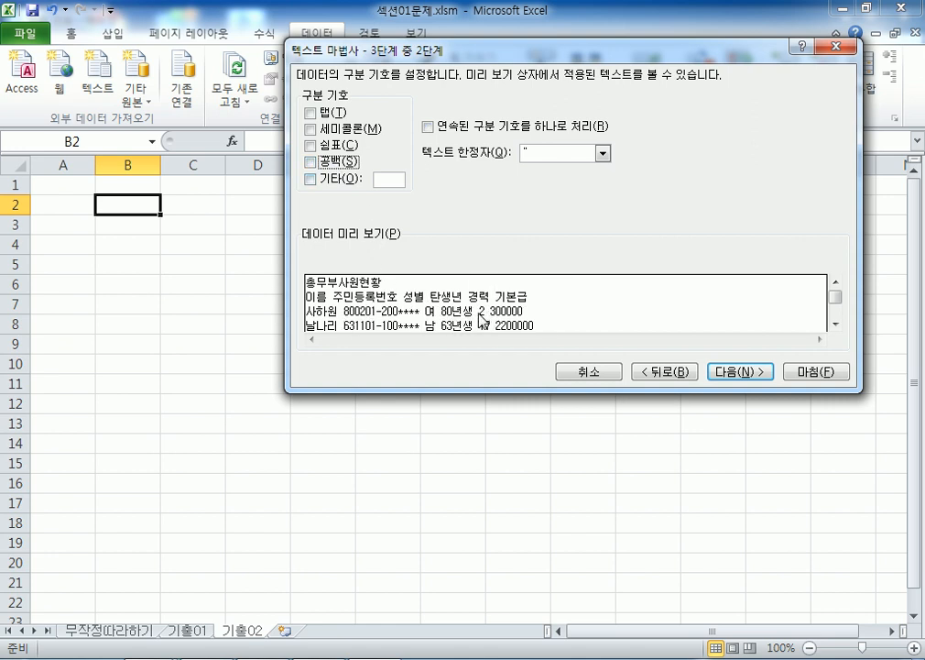
pyautogui.click(321, 162)
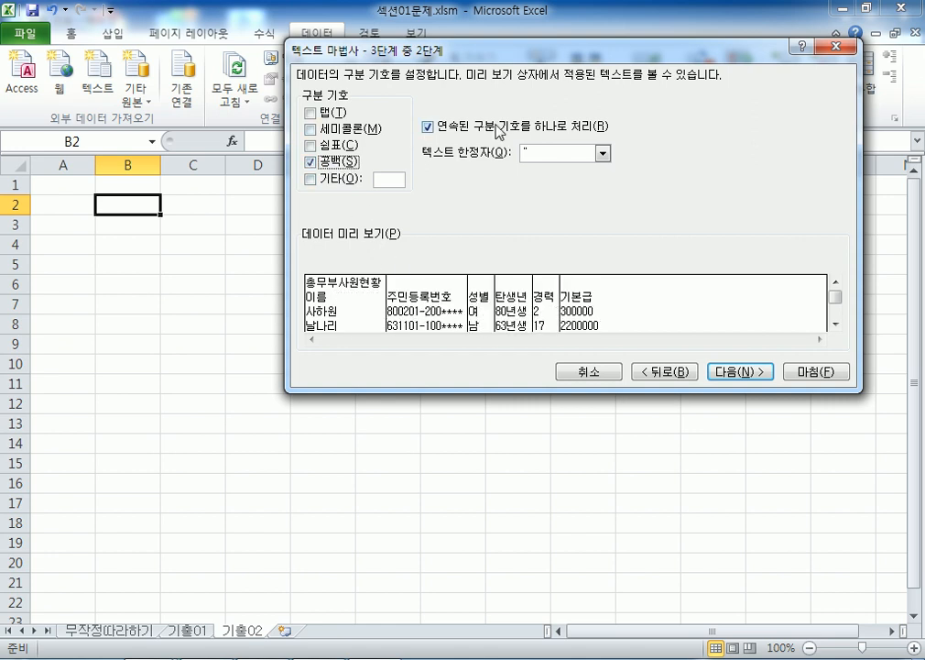
pyautogui.click(725, 378)
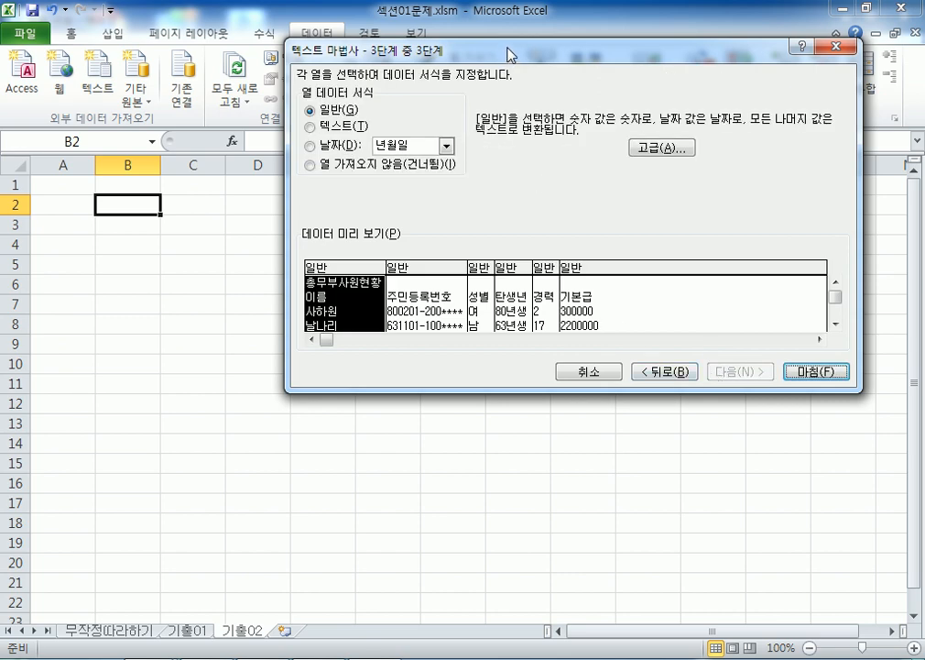
# - Exclude the 경력 column from the import and place the data in the existing worksheet at cell B2
pyautogui.moveTo(403, 43); pyautogui.dragTo(412, 13)
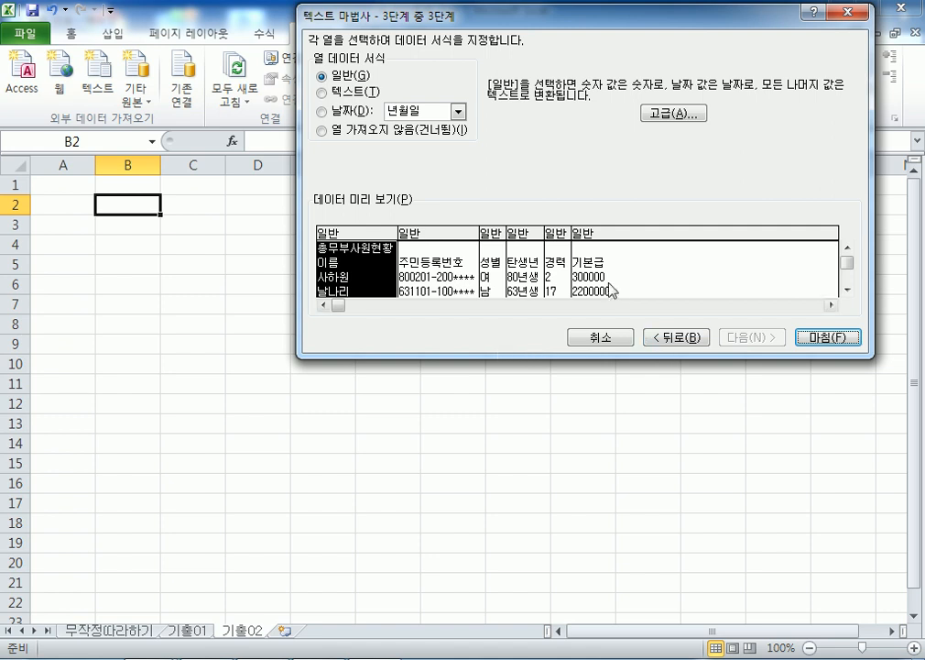
pyautogui.click(557, 269)
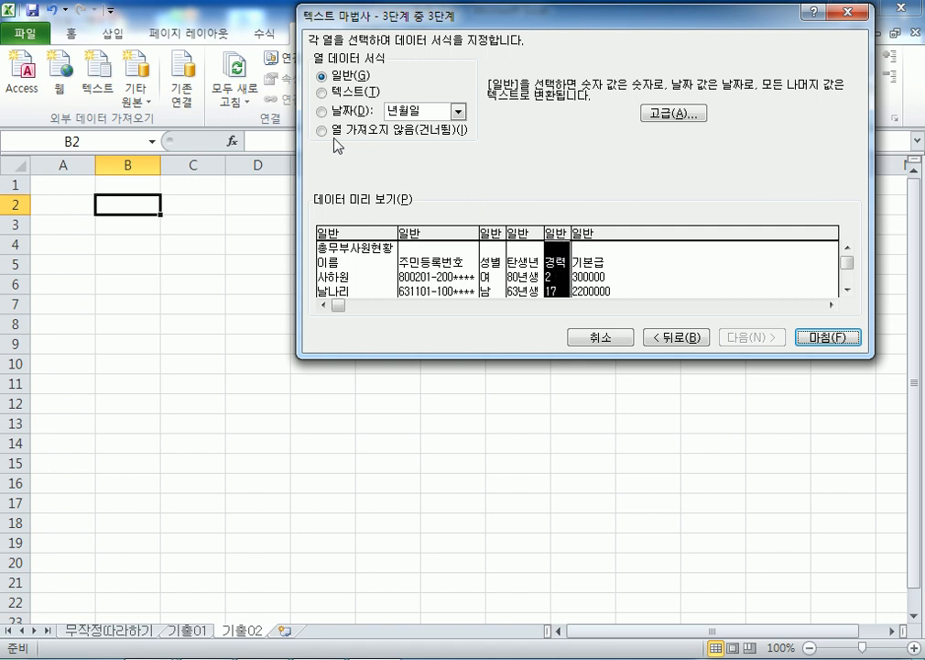
pyautogui.click(335, 135)
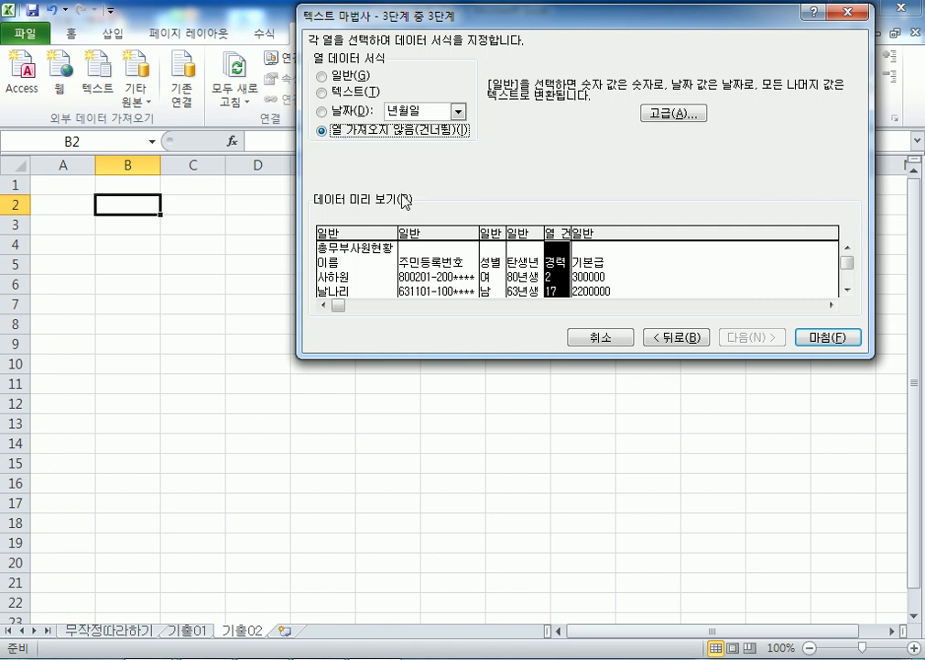
pyautogui.click(334, 76)
pyautogui.click(431, 261)
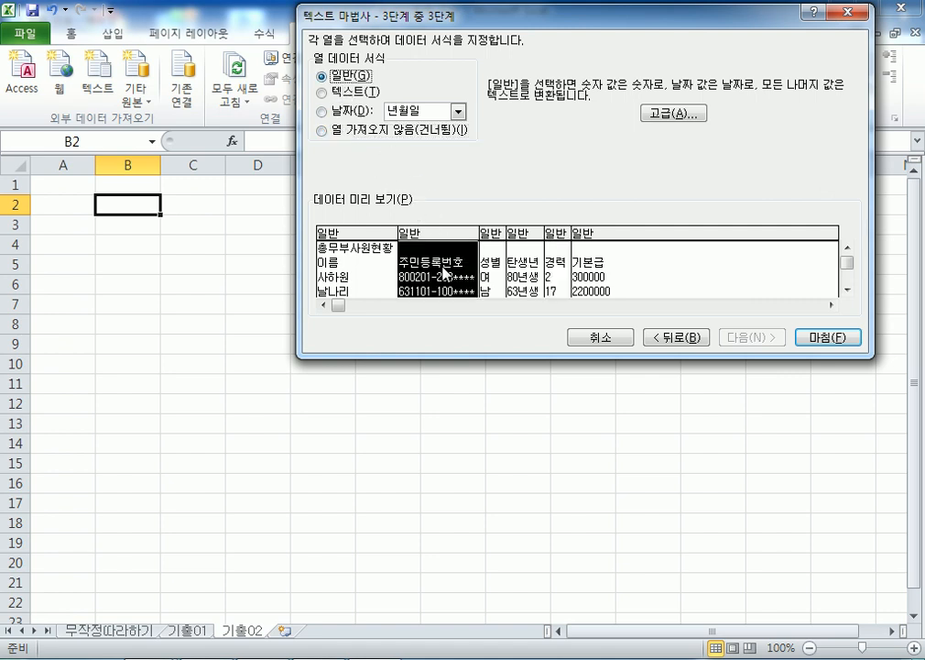
pyautogui.click(555, 274)
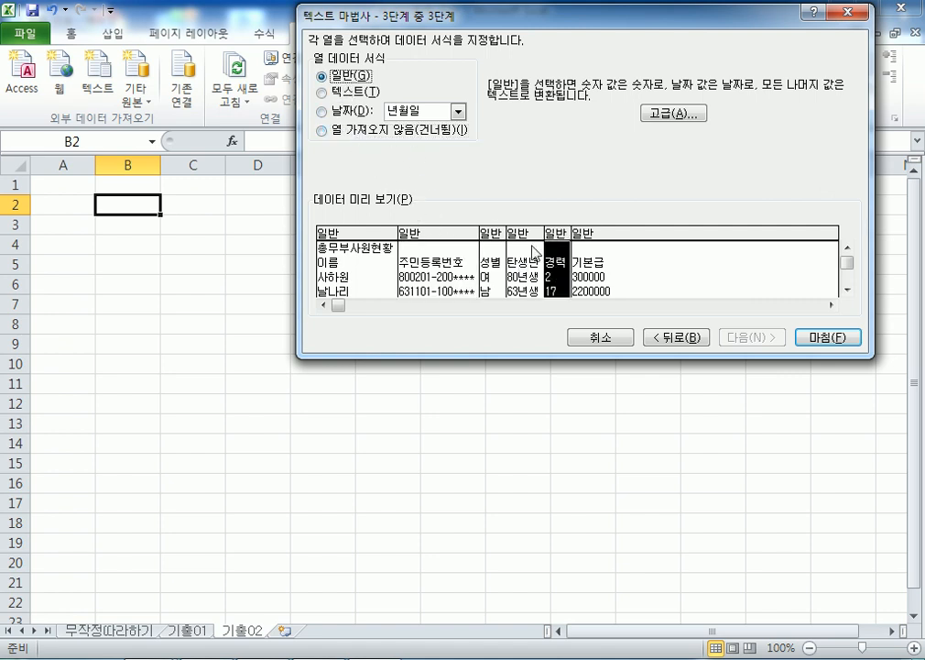
pyautogui.click(575, 276)
pyautogui.click(556, 265)
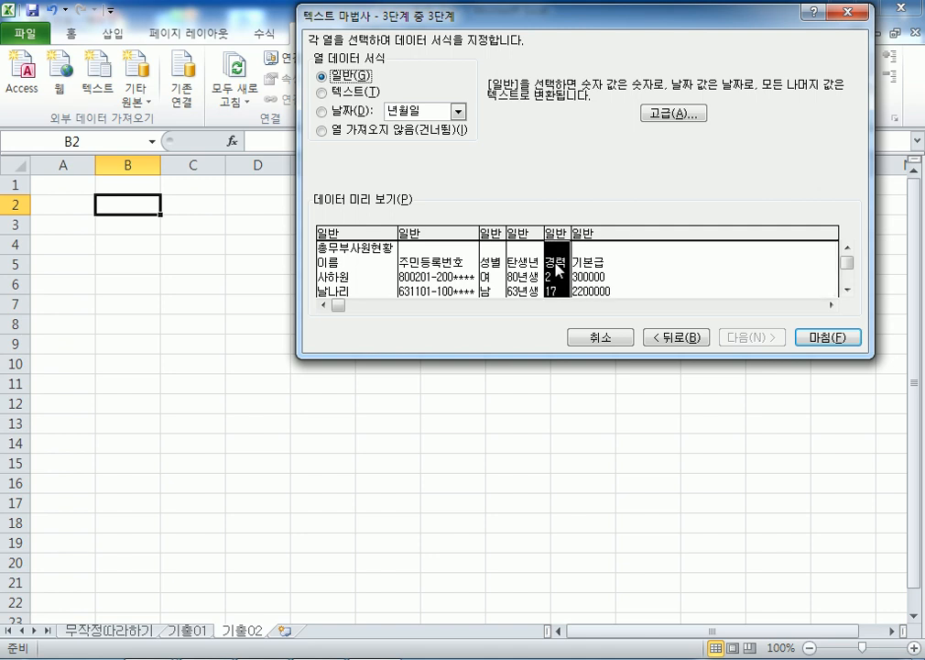
pyautogui.click(335, 134)
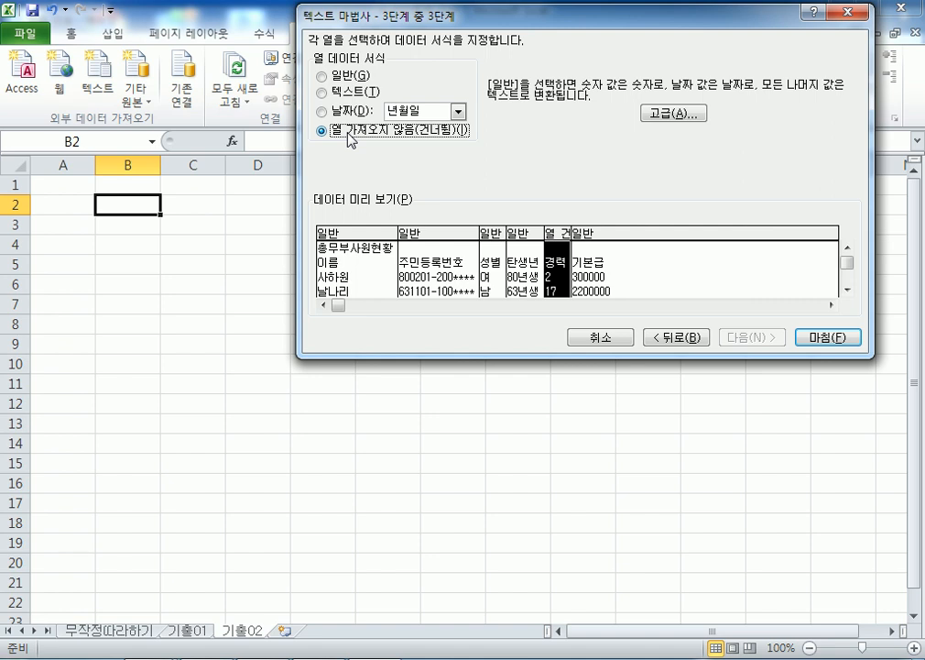
pyautogui.click(335, 78)
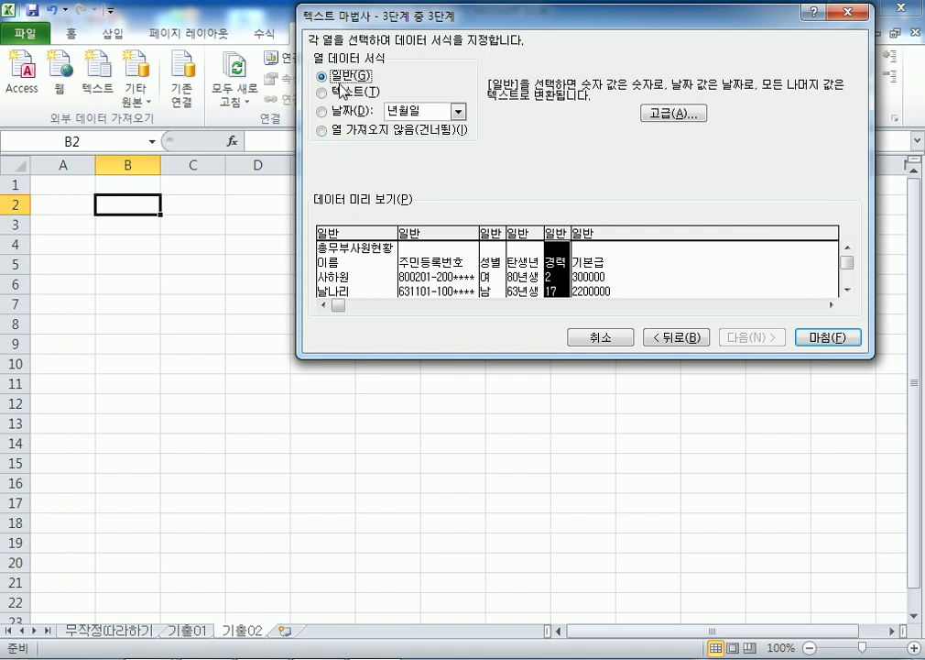
pyautogui.click(383, 137)
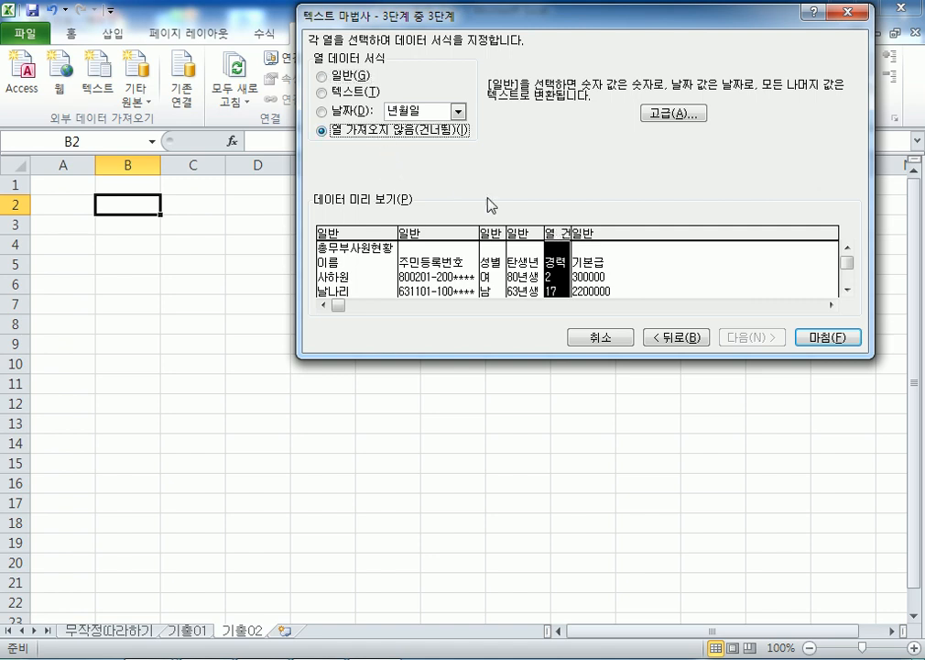
pyautogui.click(832, 338)
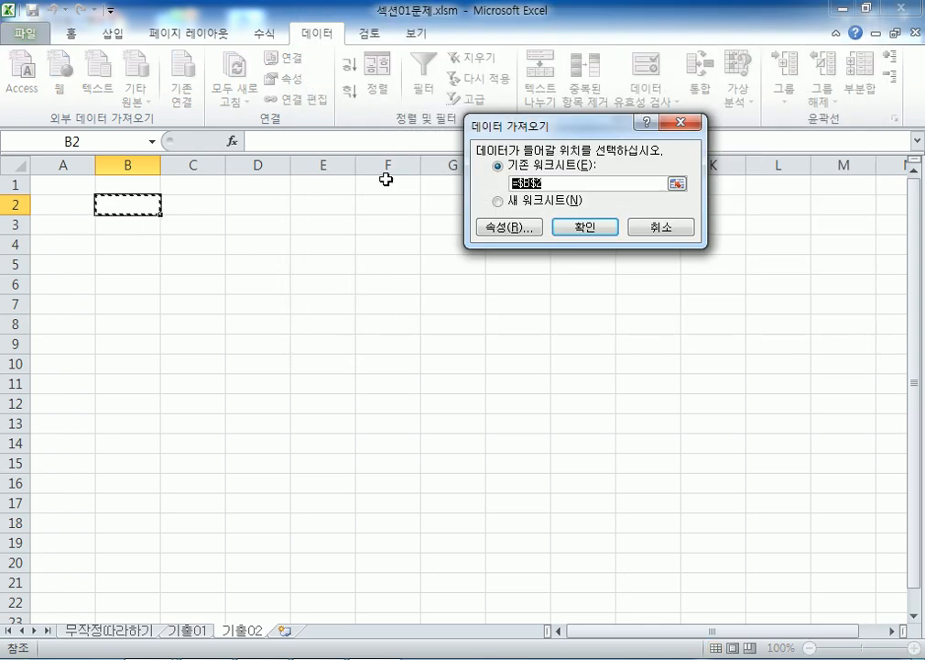
pyautogui.click(572, 225)
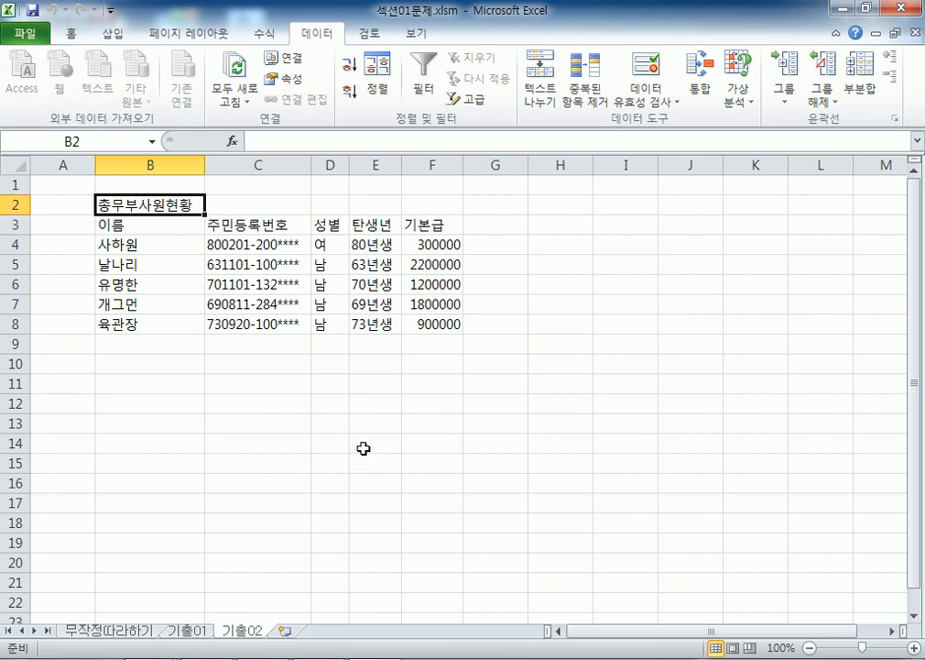
# - Open 총무부사원현황.txt from the 01 섹션 folder in Notepad and copy all of its text
pyautogui.click(622, 210)
pyautogui.moveTo(622, 220); pyautogui.dragTo(622, 240)
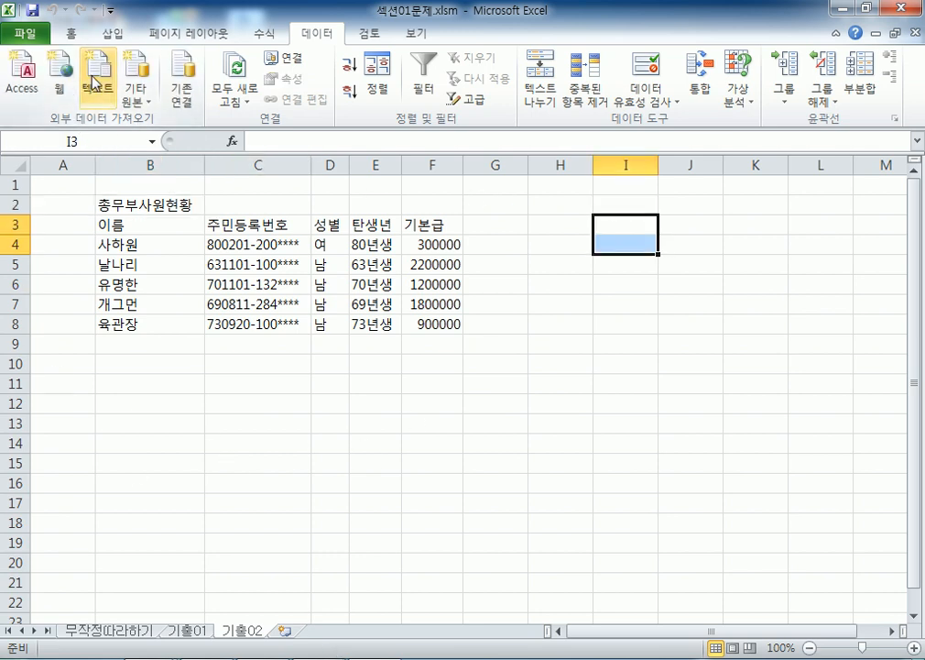
pyautogui.click(209, 659)
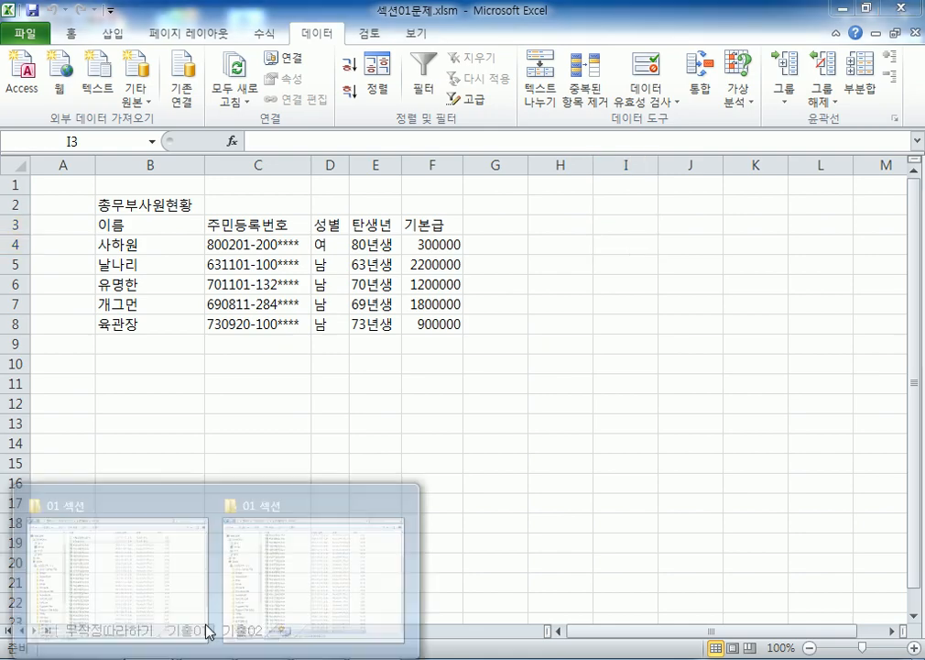
pyautogui.click(323, 547)
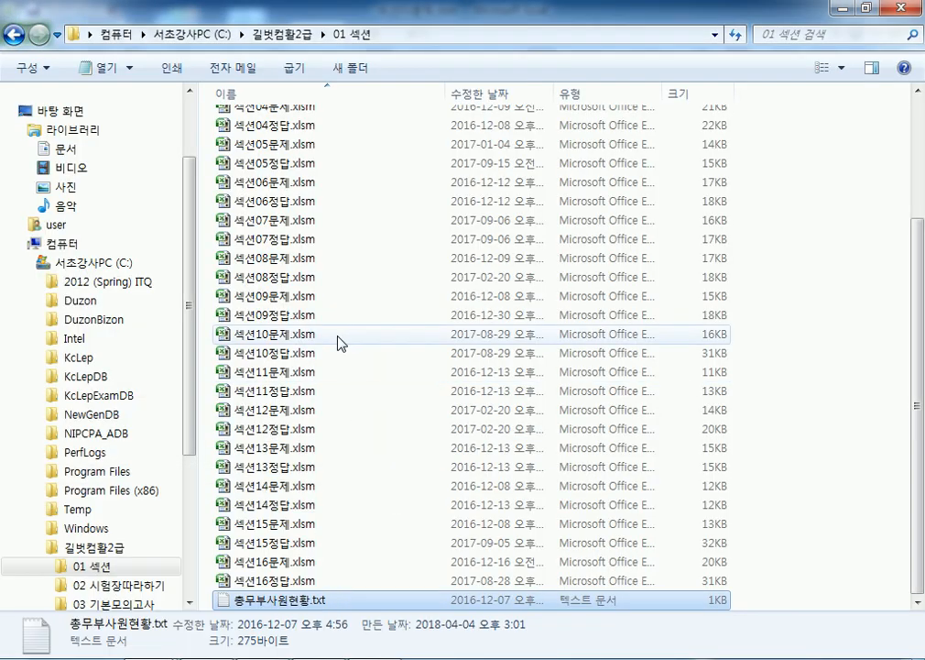
pyautogui.doubleClick(320, 600)
pyautogui.hotkey('ctrl', 'a')
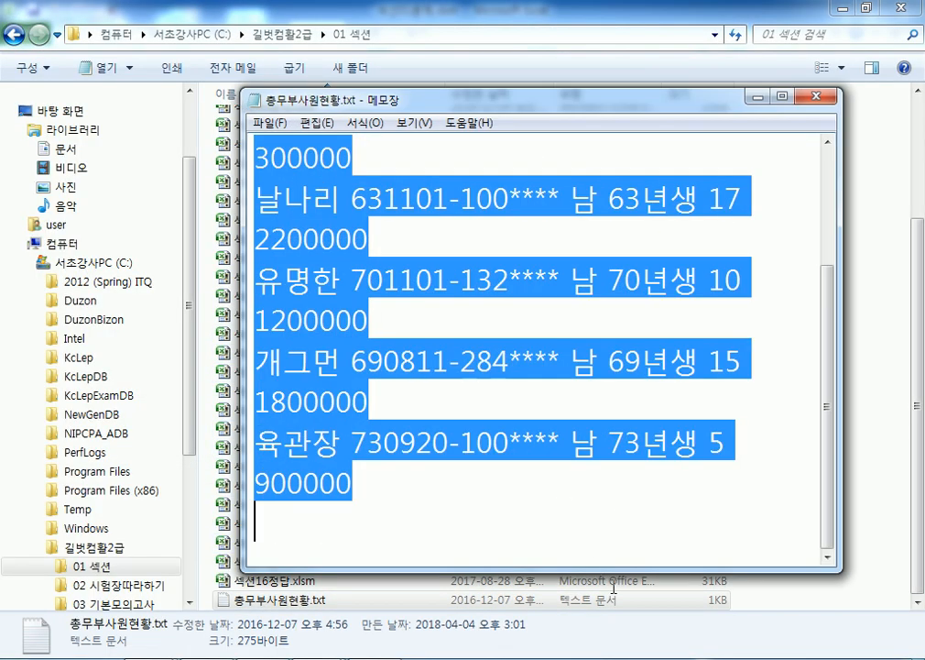
pyautogui.rightClick(441, 458)
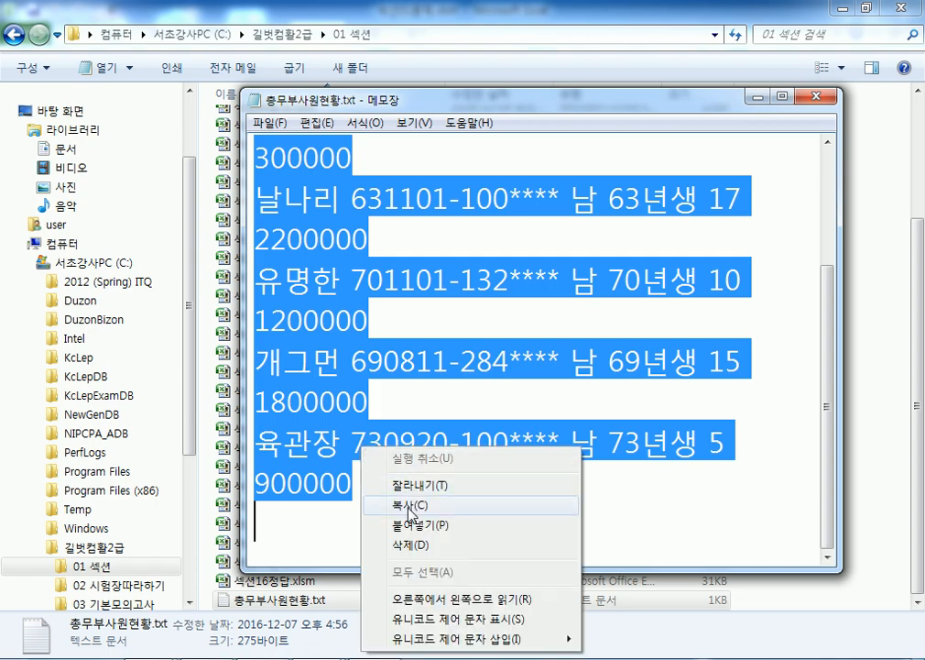
pyautogui.click(472, 503)
# - Return to Excel and paste the copied text into cell I2 of sheet 기출02
pyautogui.click(393, 658)
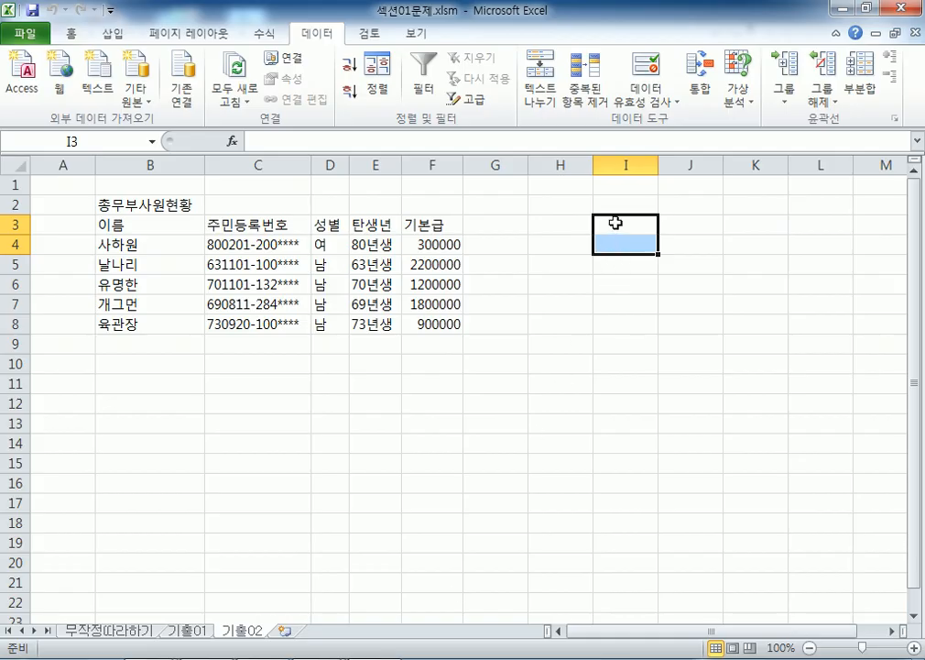
pyautogui.rightClick(622, 202)
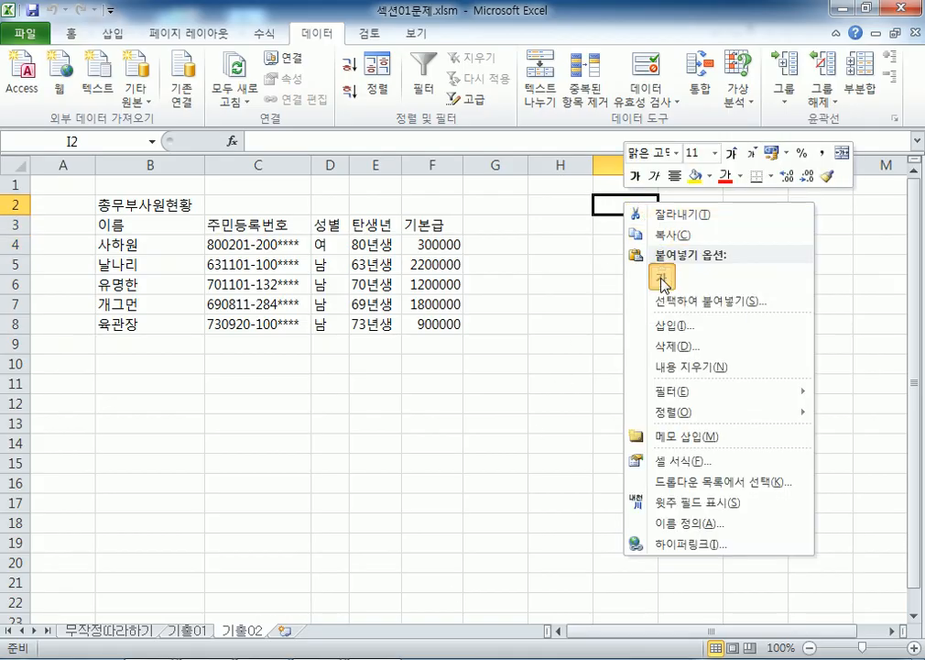
pyautogui.click(631, 273)
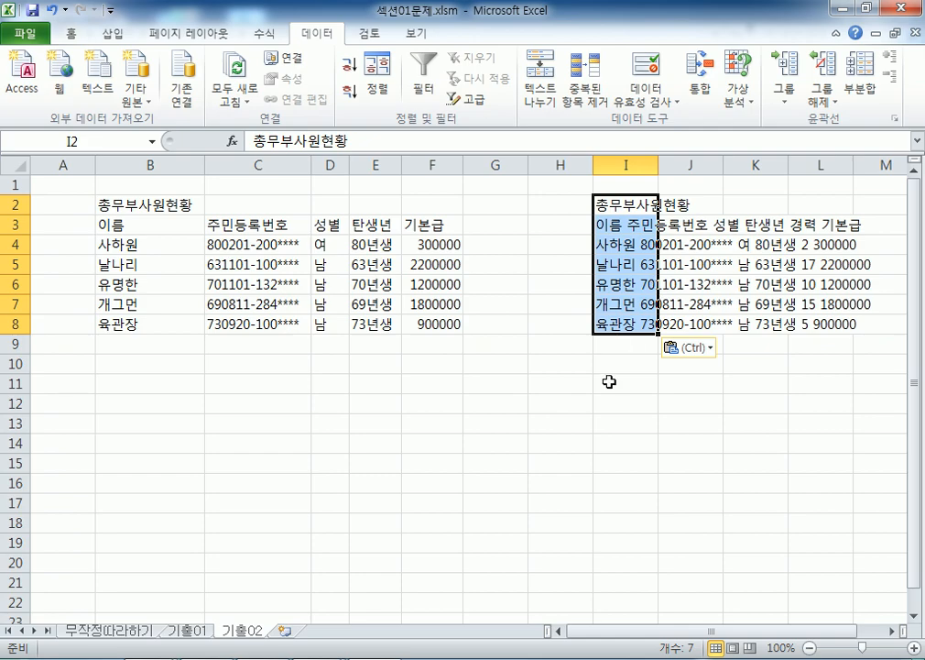
# - Split the pasted text into columns at I2 using only space as the delimiter and skipping the 경력 column
pyautogui.click(547, 89)
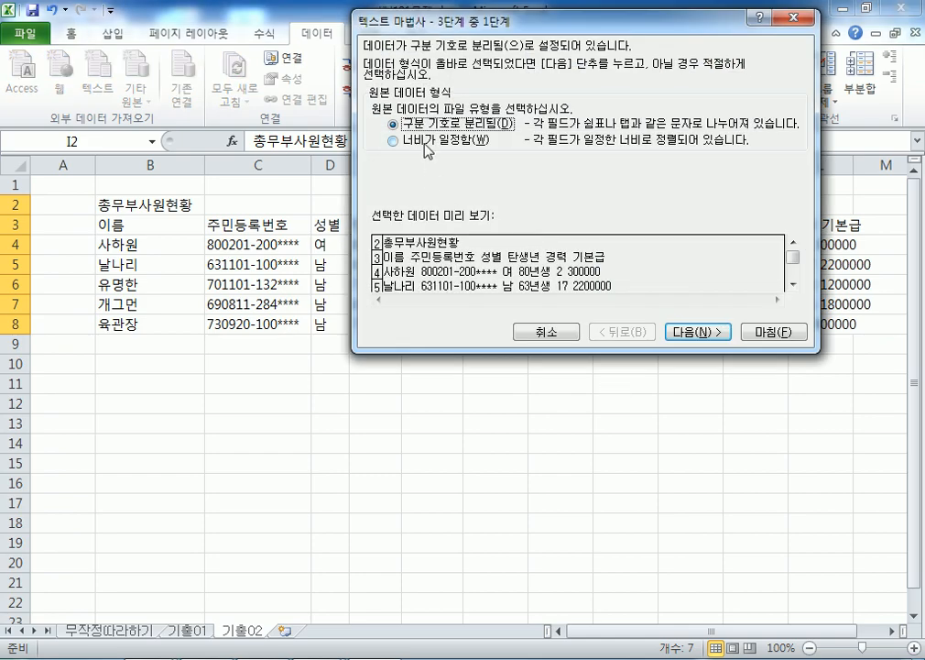
pyautogui.click(670, 332)
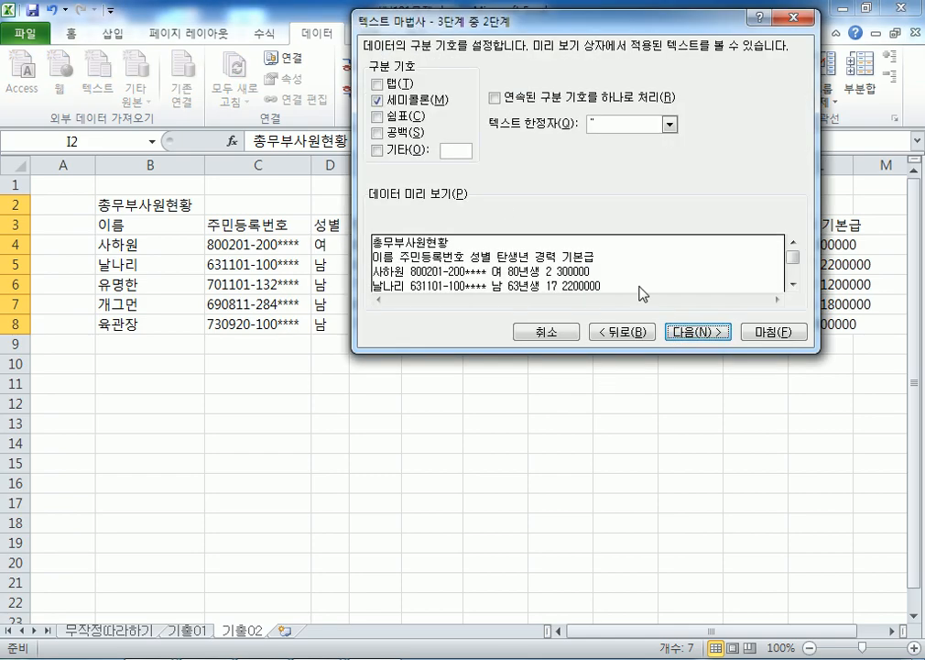
pyautogui.click(404, 133)
pyautogui.click(378, 99)
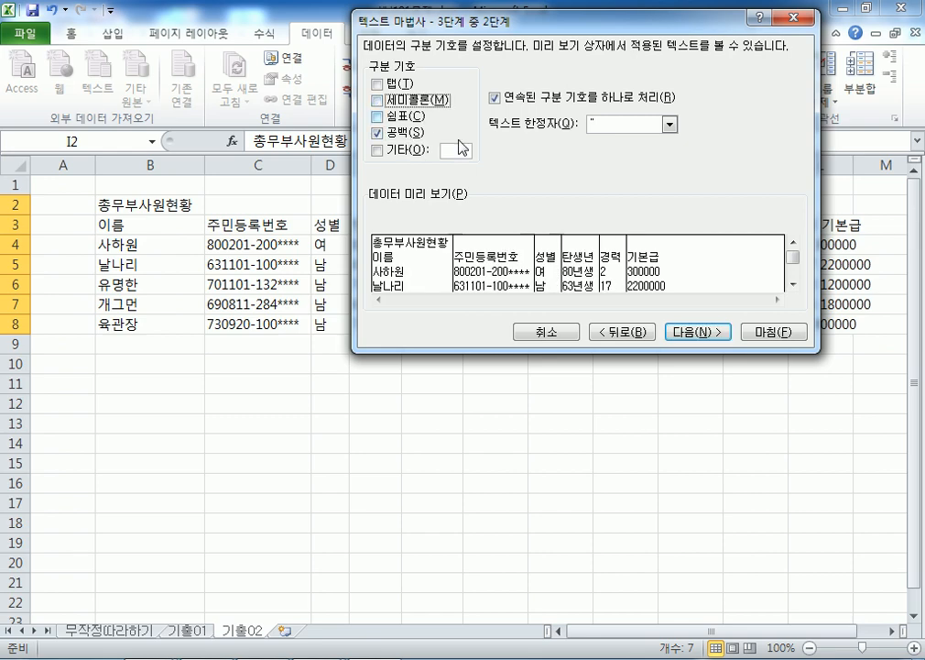
pyautogui.click(698, 331)
pyautogui.click(612, 262)
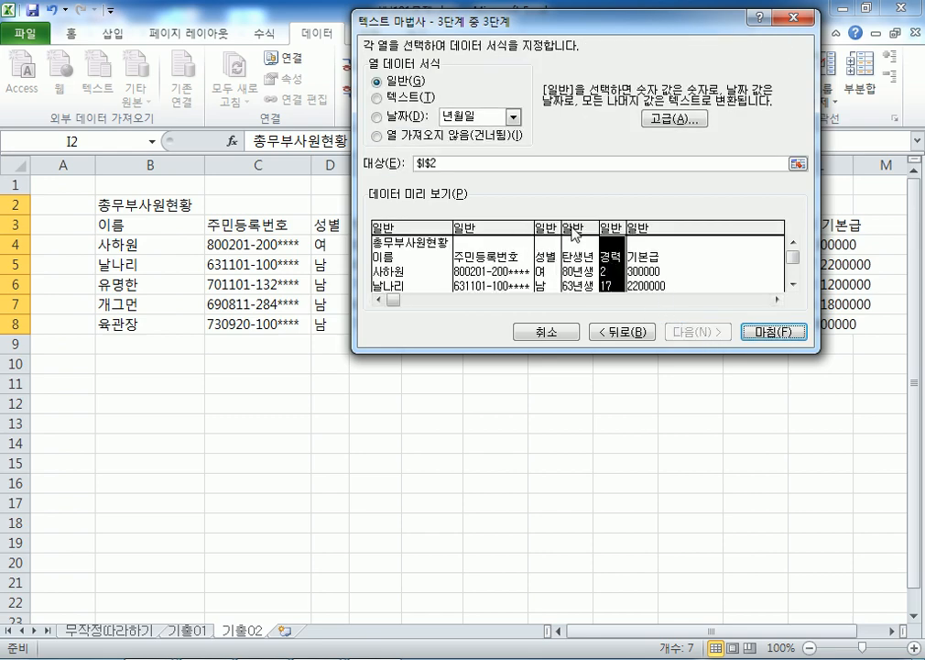
pyautogui.click(427, 135)
pyautogui.click(770, 332)
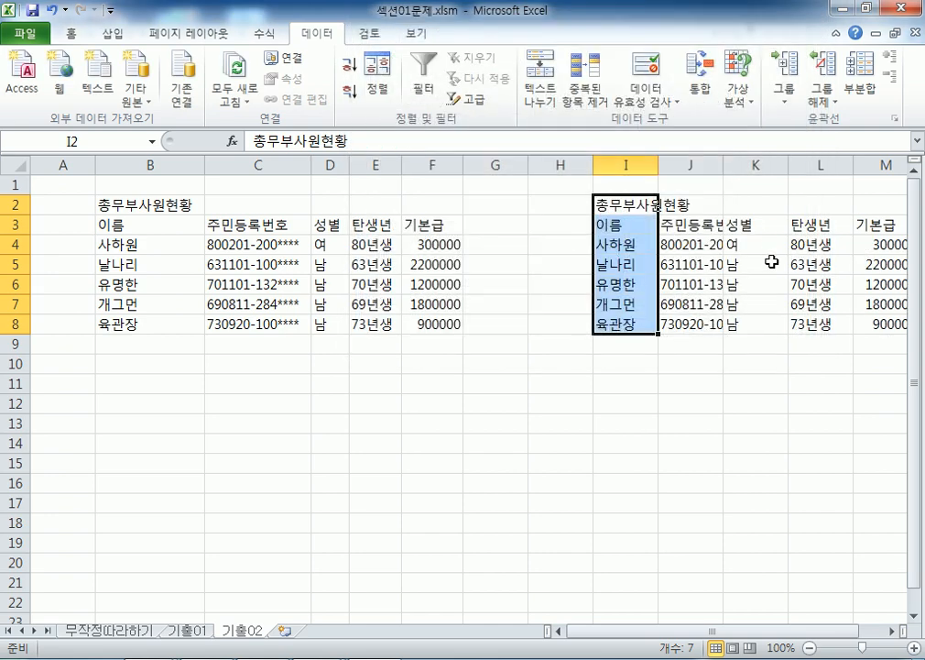
# - Compare the column widths of the table imported at B2 with those of the split table at I2
pyautogui.click(707, 265)
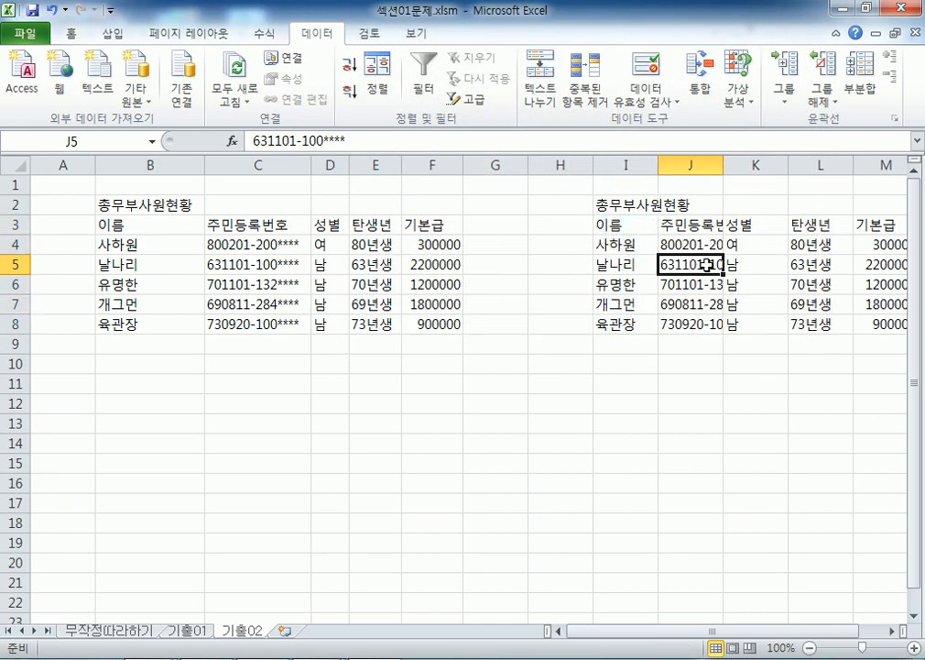
pyautogui.click(717, 163)
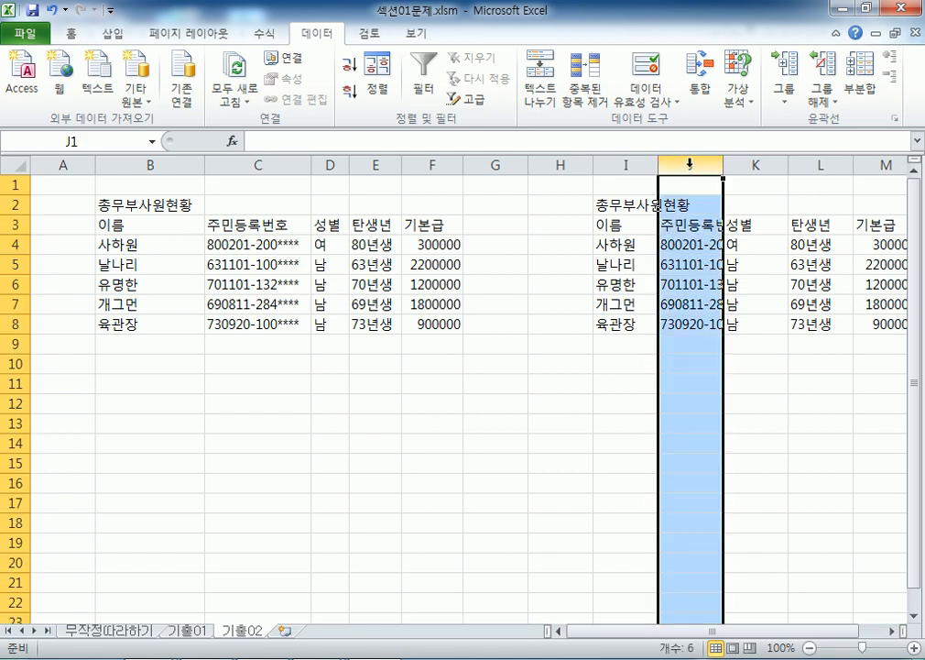
pyautogui.click(703, 247)
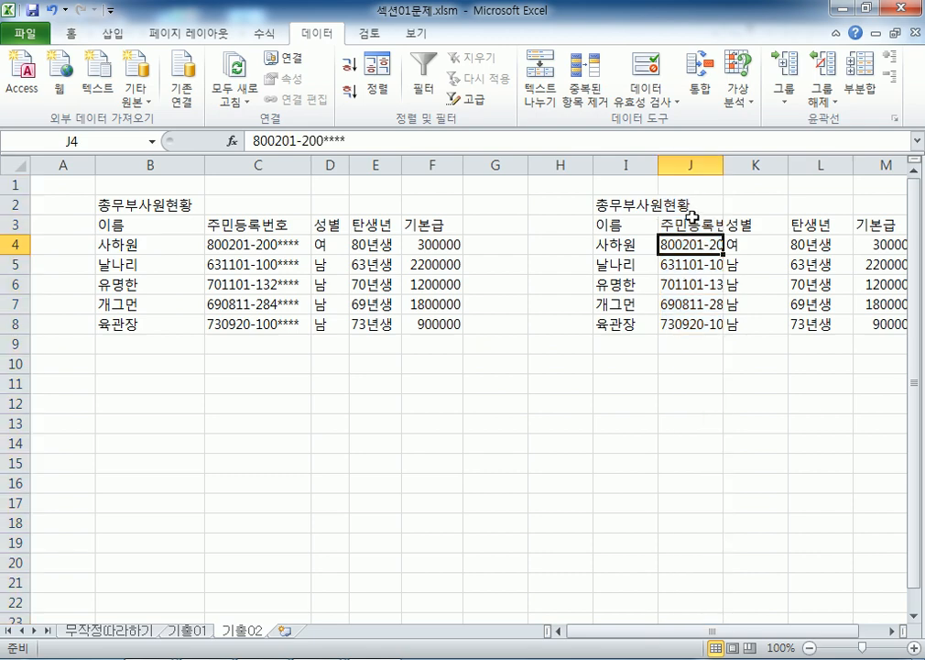
pyautogui.click(144, 355)
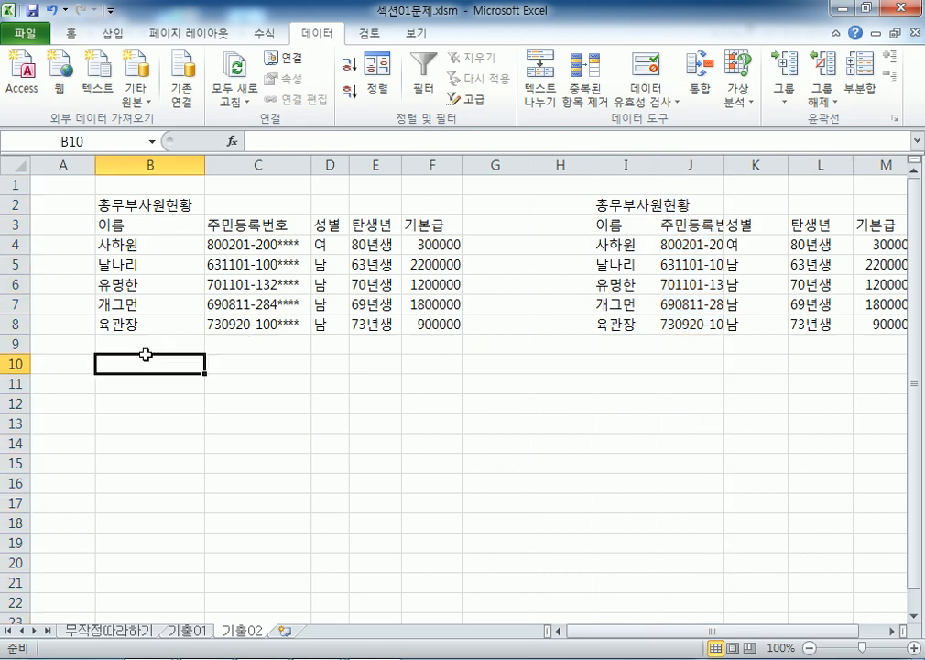
pyautogui.click(151, 166)
pyautogui.click(328, 165)
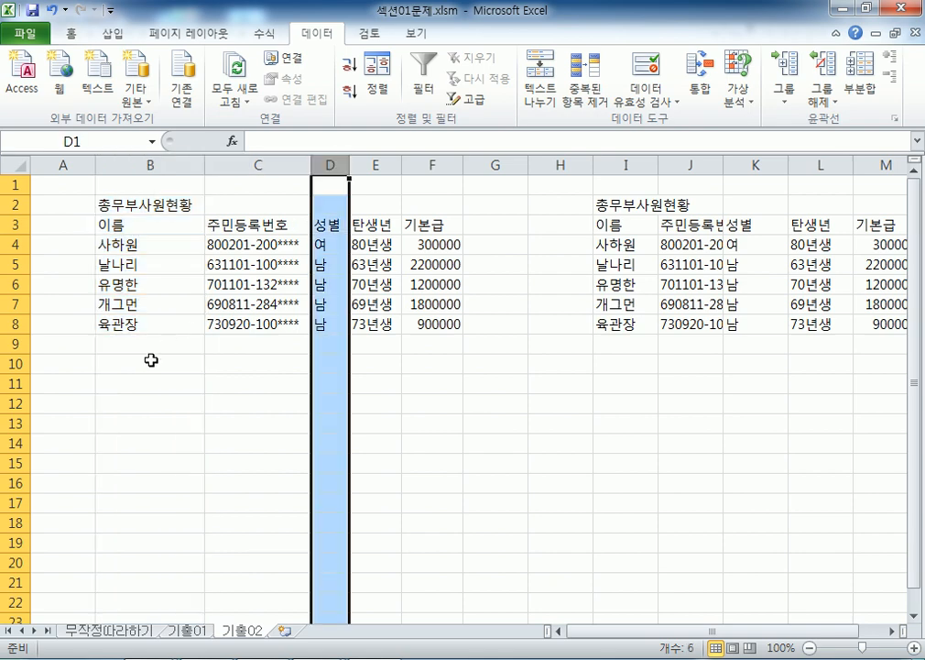
pyautogui.click(139, 378)
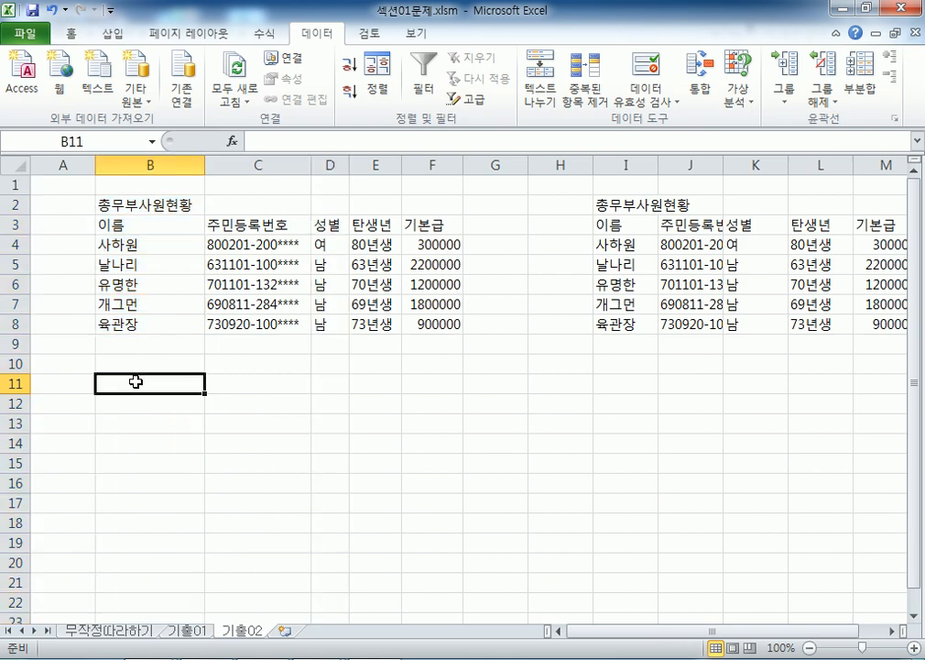
pyautogui.click(118, 203)
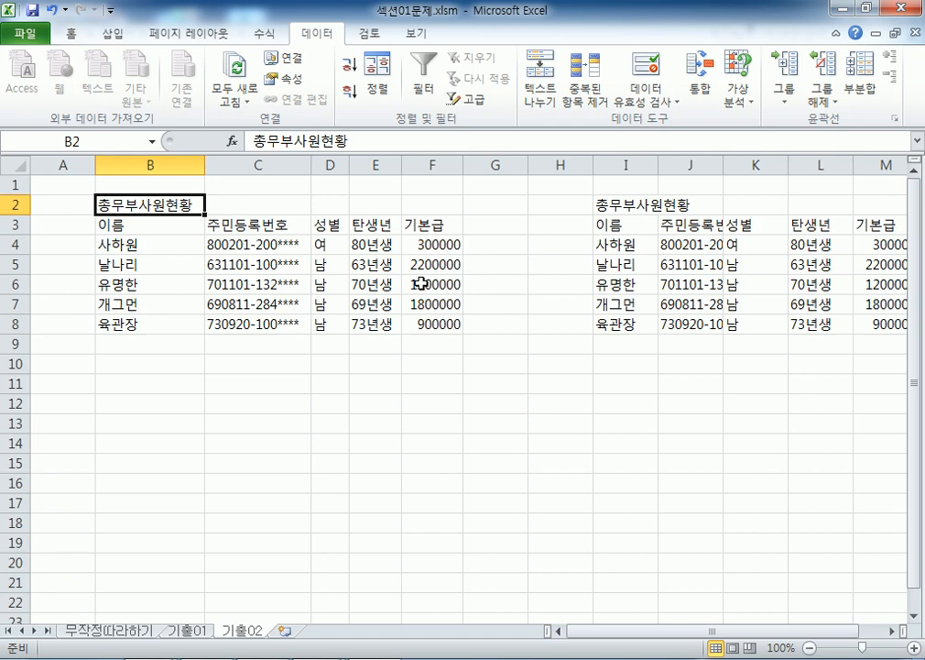
# - Switch to the Notepad window showing 총무부사원현황.txt and close it
pyautogui.click(366, 652)
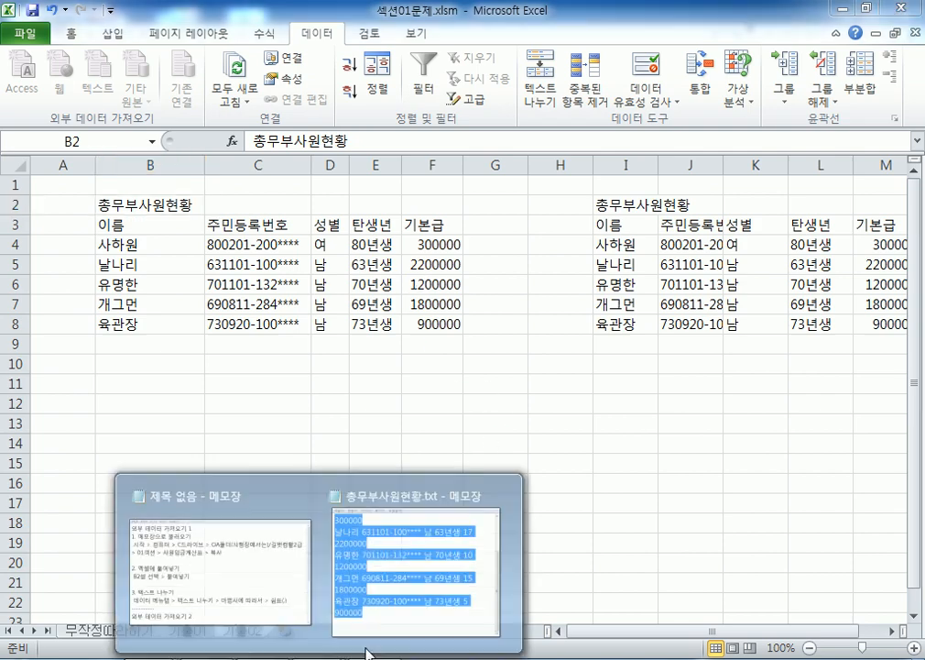
pyautogui.click(417, 568)
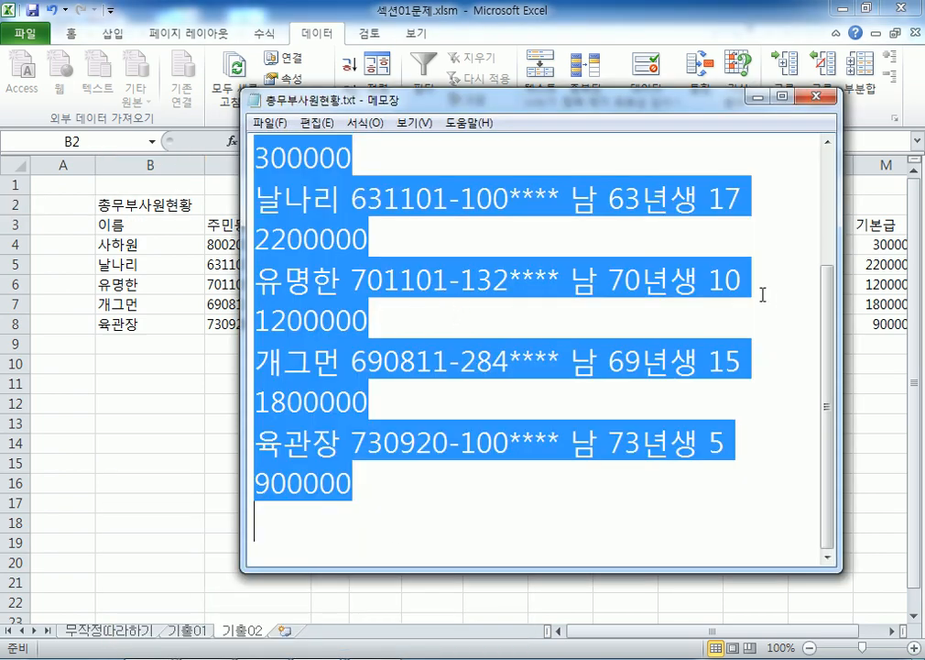
pyautogui.click(814, 95)
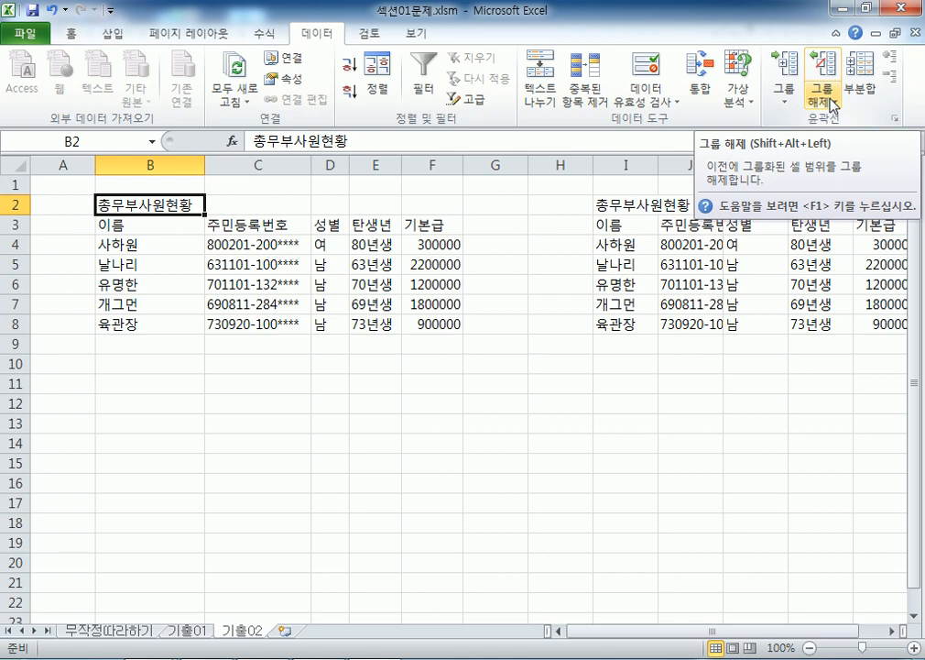
# - Try widening column B on sheet 기출02 and undo the width change
pyautogui.click(654, 265)
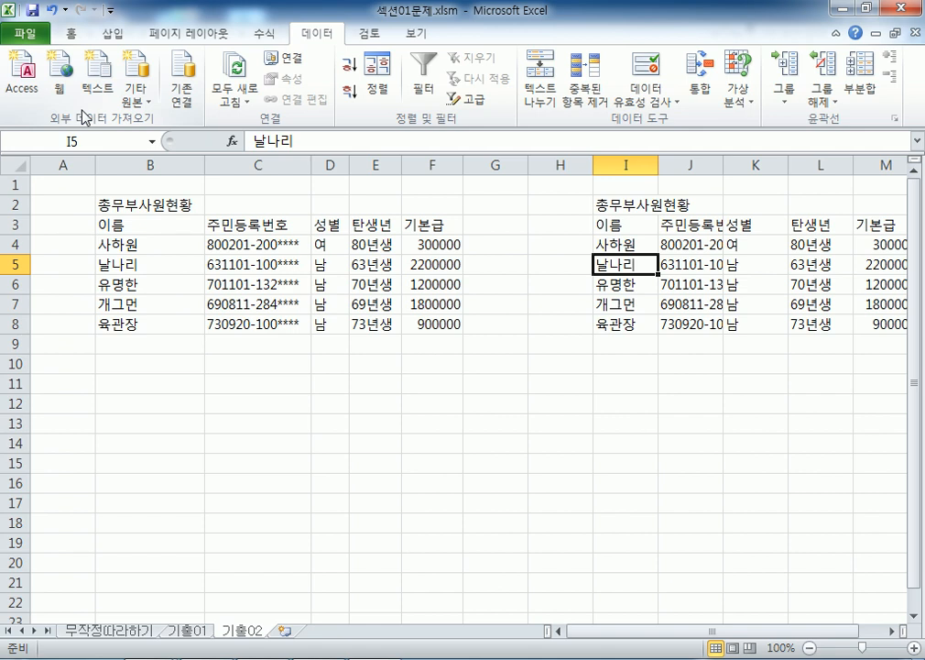
pyautogui.click(245, 471)
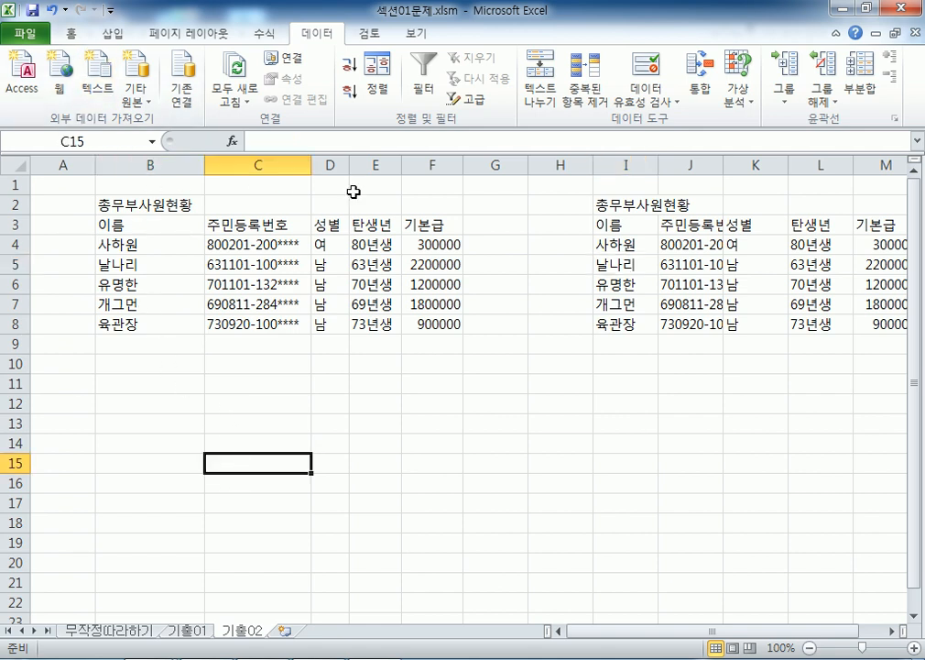
pyautogui.moveTo(205, 165); pyautogui.dragTo(332, 164)
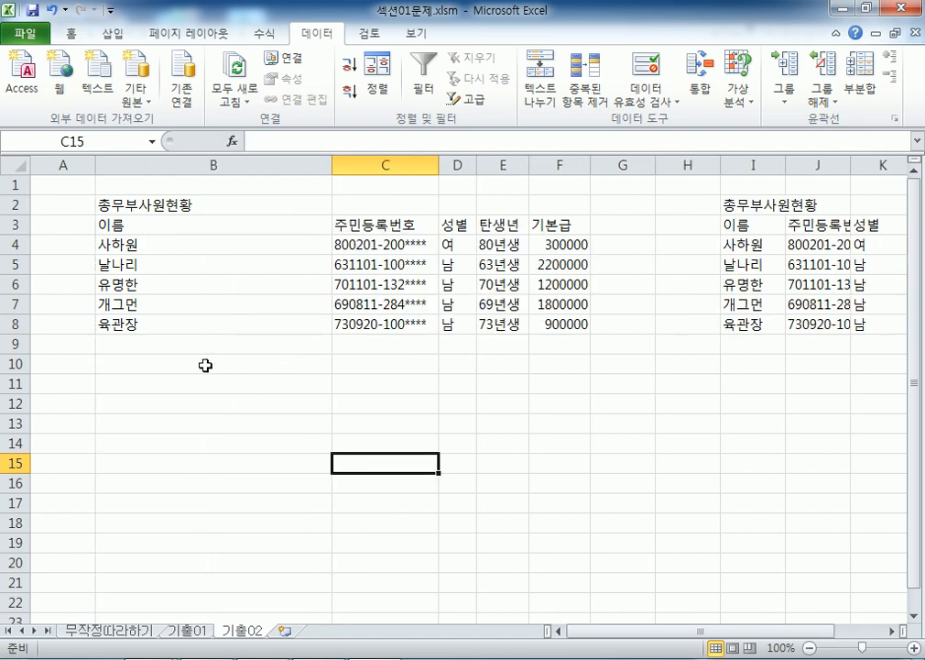
pyautogui.click(171, 384)
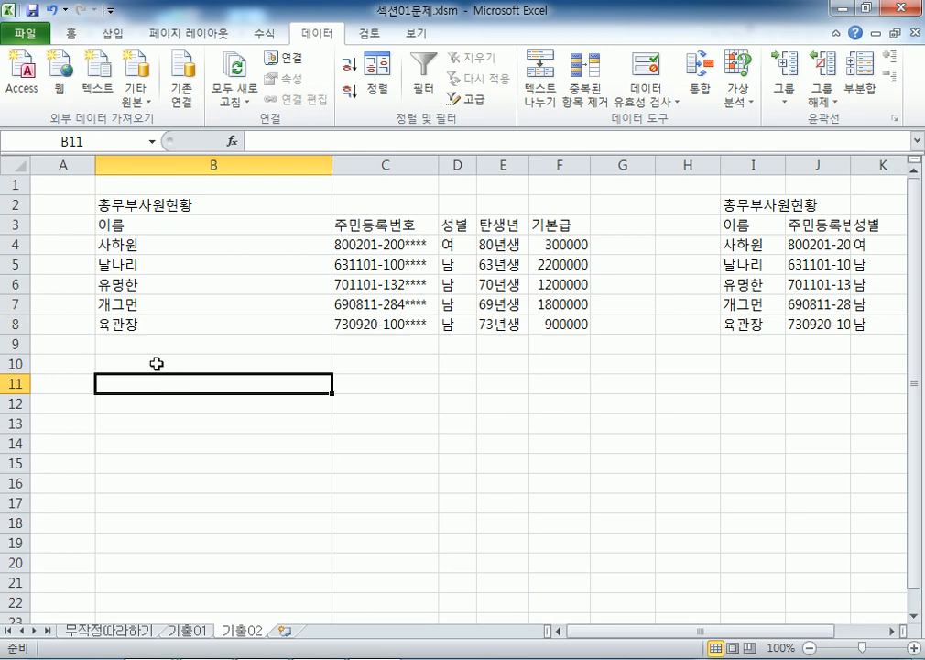
pyautogui.hotkey('ctrl', 'z')
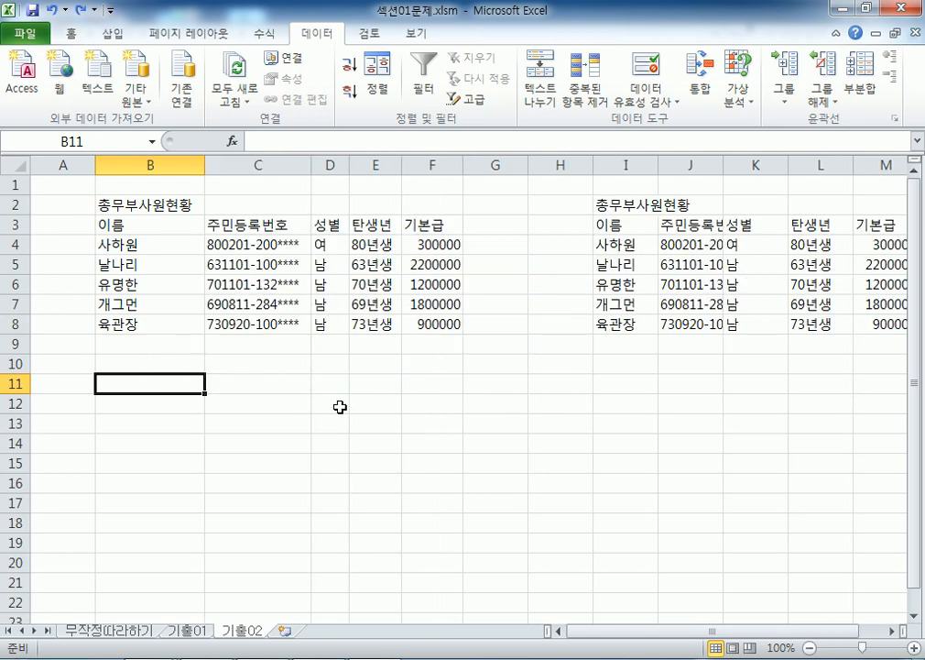